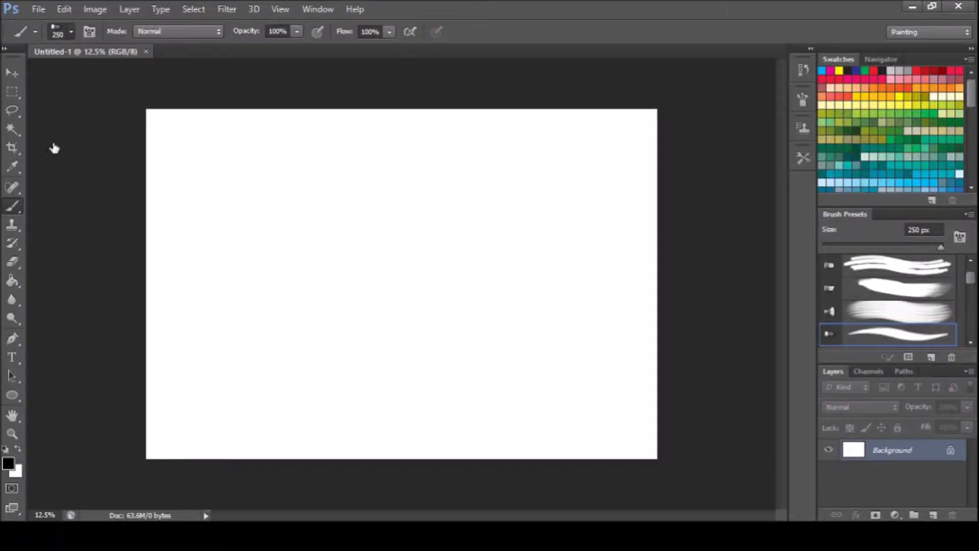
Step: Add an empty Layer 1 above the white Background for the sketch
{"action": "left_click", "coordinate": [932, 515]}
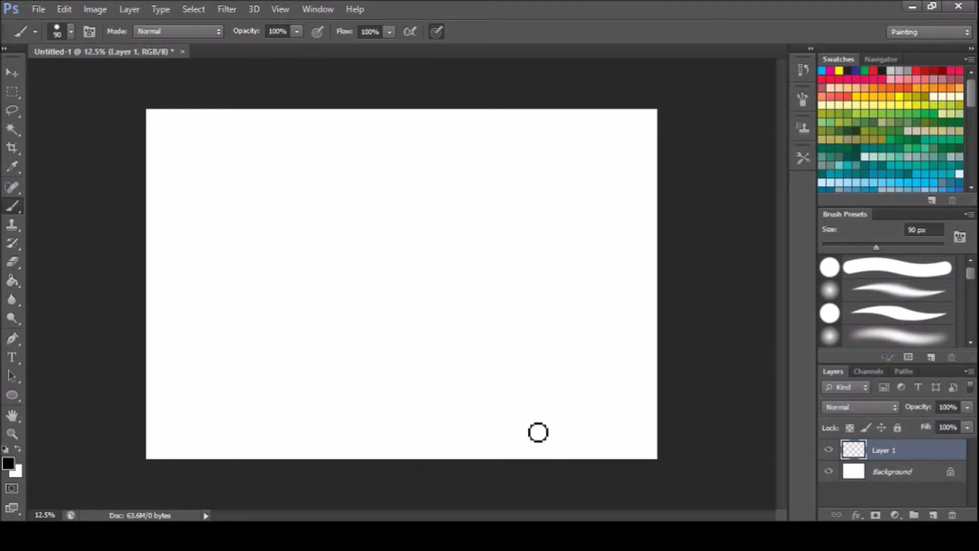
Step: Sketch the ruined tower's edges with a window, a ledge and a doorway frame
{"action": "key", "text": "ctrl+plus"}
{"action": "mouse_move", "coordinate": [445, 448]}
{"action": "left_mouse_down"}
{"action": "mouse_move", "coordinate": [474, 191]}
{"action": "mouse_move", "coordinate": [532, 177]}
{"action": "mouse_move", "coordinate": [554, 226]}
{"action": "left_mouse_up"}
{"action": "left_click_drag", "start_coordinate": [558, 265], "coordinate": [564, 430]}
{"action": "key", "text": "ctrl+minus"}
{"action": "mouse_move", "coordinate": [520, 253]}
{"action": "left_mouse_down"}
{"action": "mouse_move", "coordinate": [528, 368]}
{"action": "mouse_move", "coordinate": [545, 272]}
{"action": "mouse_move", "coordinate": [566, 387]}
{"action": "left_mouse_up"}
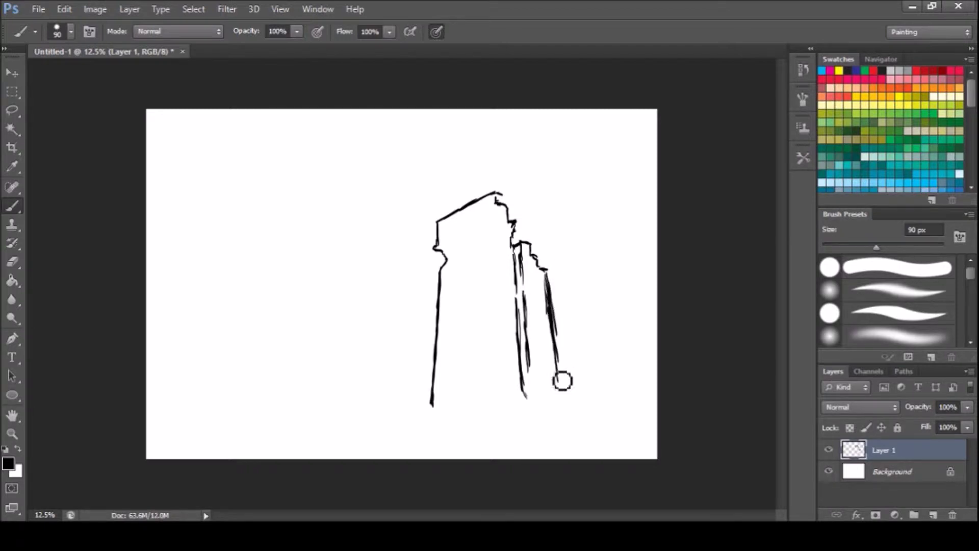
{"action": "left_click_drag", "start_coordinate": [456, 236], "coordinate": [487, 211]}
{"action": "mouse_move", "coordinate": [461, 276]}
{"action": "left_mouse_down"}
{"action": "mouse_move", "coordinate": [493, 263]}
{"action": "mouse_move", "coordinate": [458, 319]}
{"action": "mouse_move", "coordinate": [451, 407]}
{"action": "mouse_move", "coordinate": [494, 263]}
{"action": "mouse_move", "coordinate": [456, 408]}
{"action": "left_mouse_up"}
{"action": "left_click_drag", "start_coordinate": [494, 263], "coordinate": [499, 357]}
{"action": "left_click_drag", "start_coordinate": [500, 306], "coordinate": [500, 407]}
Step: Scale the tower sketch down to about 81.6% and reposition it
{"action": "key", "text": "ctrl+t"}
{"action": "left_click_drag", "start_coordinate": [560, 190], "coordinate": [510, 251]}
{"action": "left_click_drag", "start_coordinate": [505, 296], "coordinate": [497, 283]}
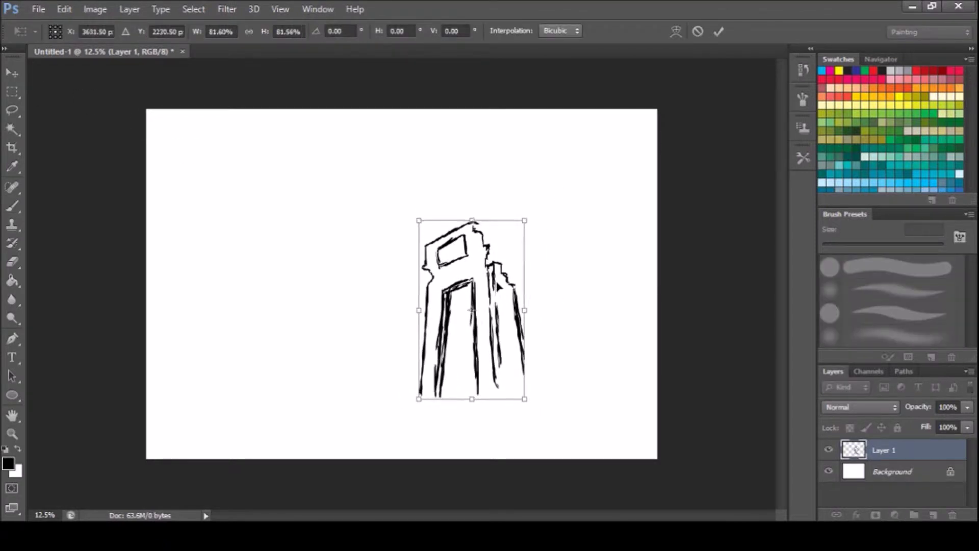
{"action": "key", "text": "Return"}
Step: Draw a stepped broken wall and the right building with a tall window
{"action": "mouse_move", "coordinate": [536, 381]}
{"action": "left_mouse_down"}
{"action": "mouse_move", "coordinate": [544, 350]}
{"action": "mouse_move", "coordinate": [562, 392]}
{"action": "mouse_move", "coordinate": [612, 420]}
{"action": "mouse_move", "coordinate": [631, 416]}
{"action": "mouse_move", "coordinate": [610, 323]}
{"action": "mouse_move", "coordinate": [621, 408]}
{"action": "left_mouse_up"}
{"action": "mouse_move", "coordinate": [536, 343]}
{"action": "left_mouse_down"}
{"action": "mouse_move", "coordinate": [535, 265]}
{"action": "mouse_move", "coordinate": [634, 253]}
{"action": "mouse_move", "coordinate": [651, 396]}
{"action": "left_mouse_up"}
{"action": "mouse_move", "coordinate": [632, 245]}
{"action": "left_mouse_down"}
{"action": "mouse_move", "coordinate": [653, 334]}
{"action": "mouse_move", "coordinate": [651, 395]}
{"action": "left_mouse_up"}
{"action": "mouse_move", "coordinate": [558, 275]}
{"action": "left_mouse_down"}
{"action": "mouse_move", "coordinate": [561, 318]}
{"action": "mouse_move", "coordinate": [557, 278]}
{"action": "left_mouse_up"}
{"action": "mouse_move", "coordinate": [625, 295]}
{"action": "left_mouse_down"}
{"action": "mouse_move", "coordinate": [628, 278]}
{"action": "mouse_move", "coordinate": [627, 306]}
{"action": "left_mouse_up"}
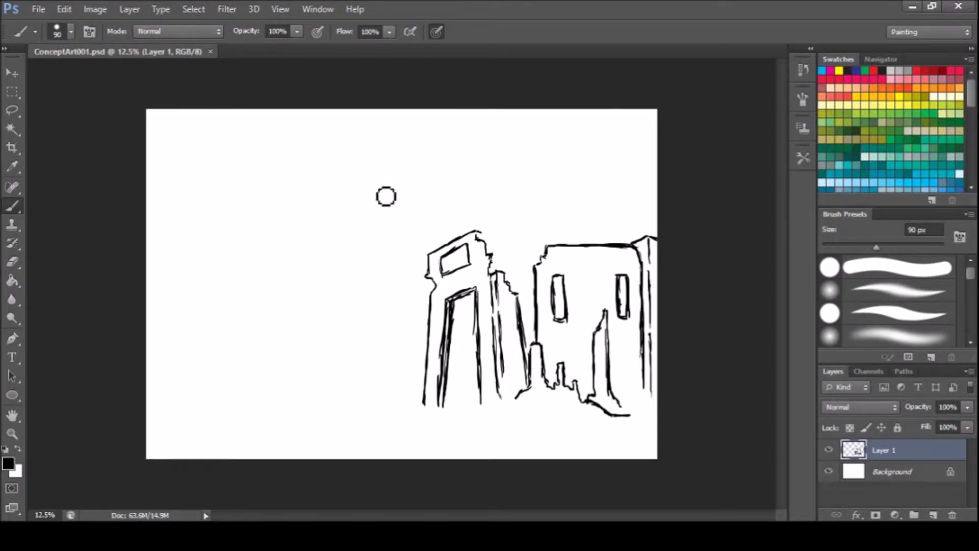
Step: Sketch a broken roof edge, ground lines and a tall ruined pillar left of the tower
{"action": "mouse_move", "coordinate": [535, 276]}
{"action": "left_mouse_down"}
{"action": "mouse_move", "coordinate": [547, 247]}
{"action": "mouse_move", "coordinate": [518, 292]}
{"action": "left_mouse_up"}
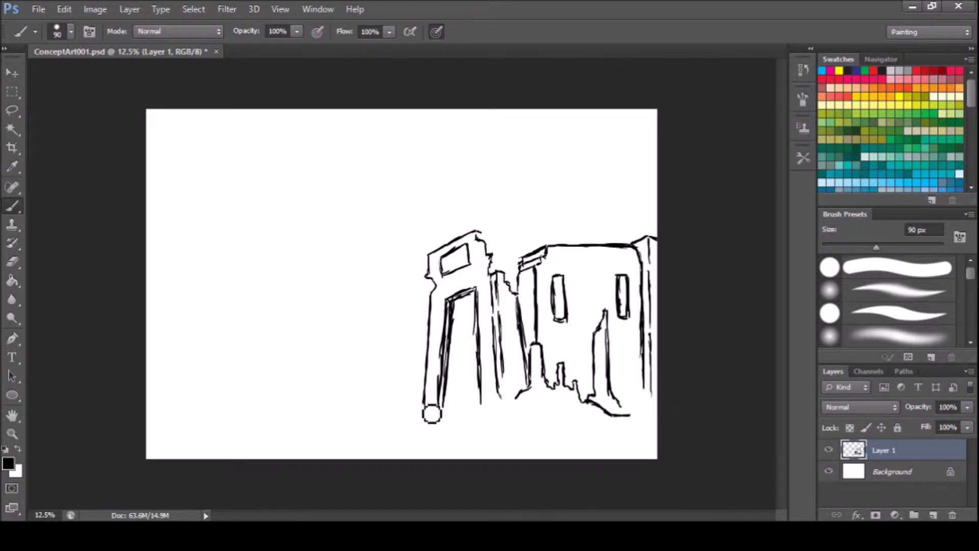
{"action": "mouse_move", "coordinate": [404, 408]}
{"action": "left_mouse_down"}
{"action": "mouse_move", "coordinate": [556, 408]}
{"action": "mouse_move", "coordinate": [630, 426]}
{"action": "left_mouse_up"}
{"action": "left_click_drag", "start_coordinate": [406, 437], "coordinate": [379, 439]}
{"action": "mouse_move", "coordinate": [367, 378]}
{"action": "left_mouse_down"}
{"action": "mouse_move", "coordinate": [376, 335]}
{"action": "mouse_move", "coordinate": [404, 399]}
{"action": "left_mouse_up"}
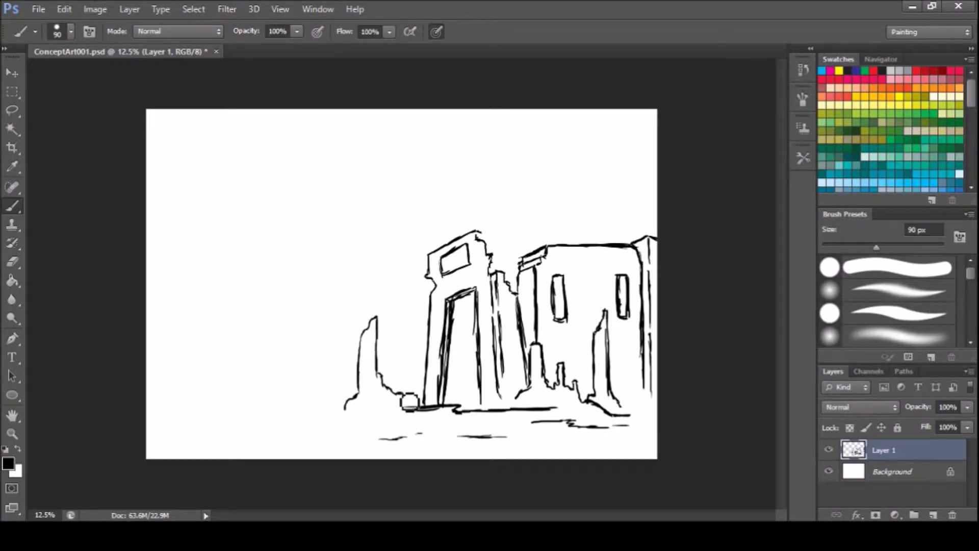
Step: Draw a low wall with its top, inner corner and ground edges, undoing a stray stroke
{"action": "left_click_drag", "start_coordinate": [297, 346], "coordinate": [302, 398]}
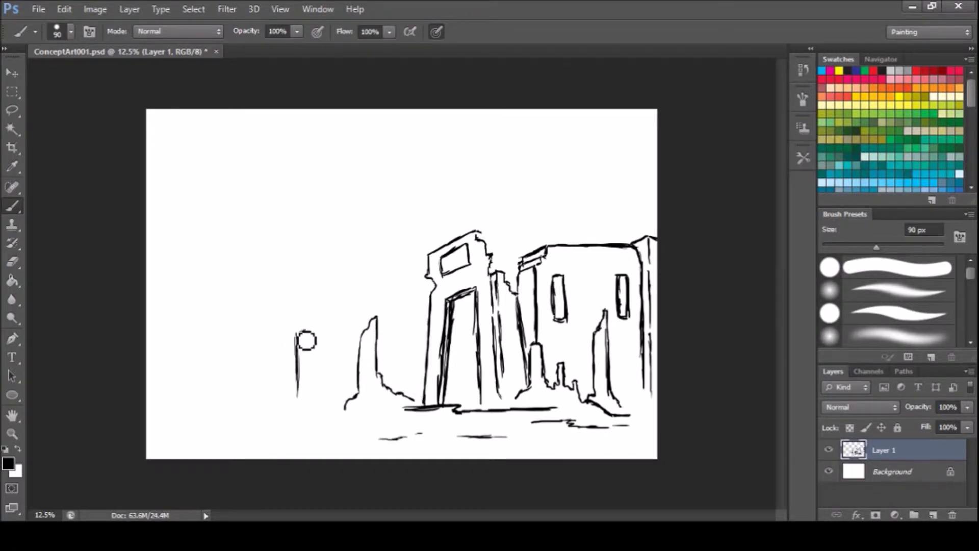
{"action": "key", "text": "ctrl+z"}
{"action": "left_click_drag", "start_coordinate": [231, 323], "coordinate": [423, 334]}
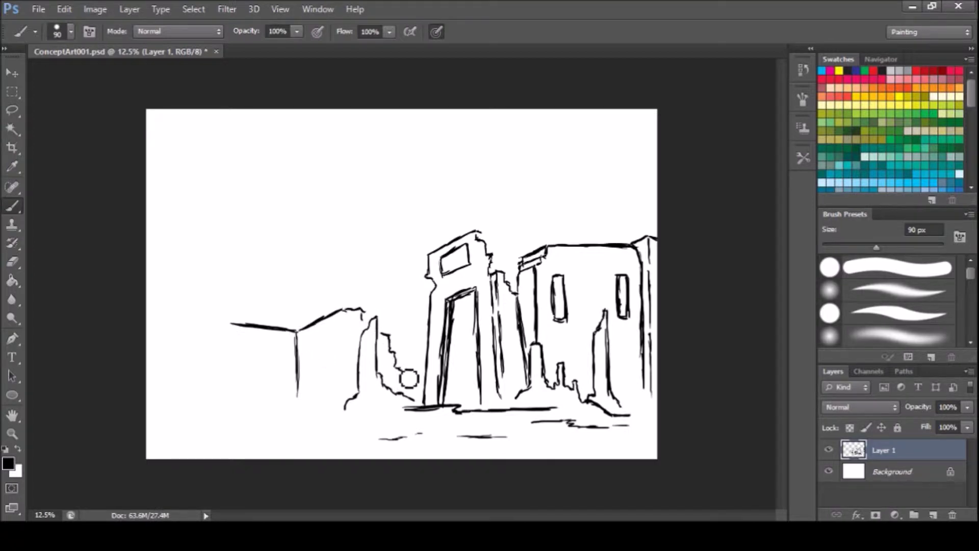
{"action": "left_click_drag", "start_coordinate": [307, 401], "coordinate": [351, 416]}
{"action": "left_click_drag", "start_coordinate": [342, 325], "coordinate": [341, 380]}
{"action": "mouse_move", "coordinate": [283, 402]}
{"action": "left_mouse_down"}
{"action": "mouse_move", "coordinate": [240, 410]}
{"action": "mouse_move", "coordinate": [208, 267]}
{"action": "mouse_move", "coordinate": [171, 268]}
{"action": "left_mouse_up"}
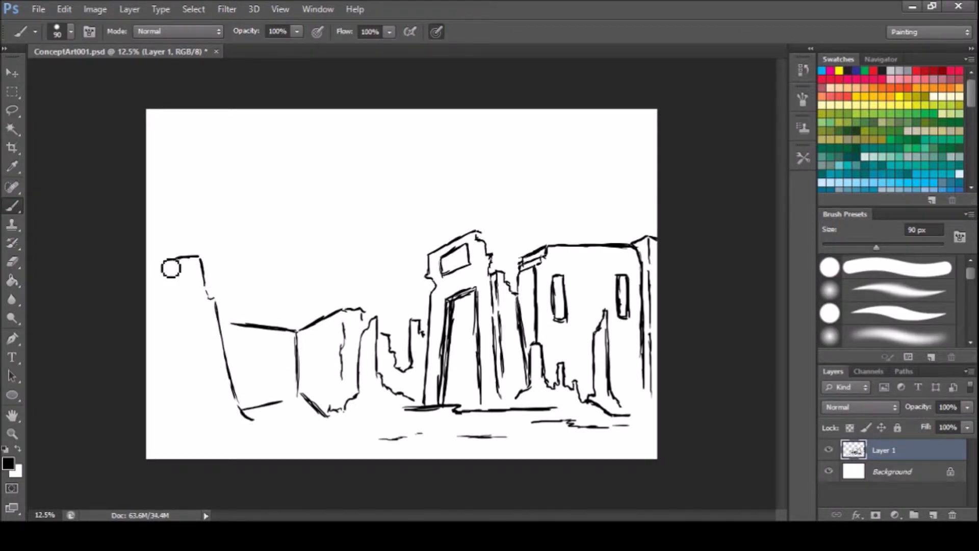
Step: Sketch the left ruined building with its doorway, then marquee-select it
{"action": "mouse_move", "coordinate": [161, 299]}
{"action": "left_mouse_down"}
{"action": "mouse_move", "coordinate": [171, 416]}
{"action": "mouse_move", "coordinate": [179, 339]}
{"action": "mouse_move", "coordinate": [189, 421]}
{"action": "left_mouse_up"}
{"action": "left_click_drag", "start_coordinate": [182, 338], "coordinate": [197, 398]}
{"action": "left_click_drag", "start_coordinate": [207, 322], "coordinate": [231, 391]}
{"action": "left_click_drag", "start_coordinate": [203, 324], "coordinate": [235, 420]}
{"action": "key", "text": "m"}
{"action": "left_click_drag", "start_coordinate": [256, 453], "coordinate": [144, 236]}
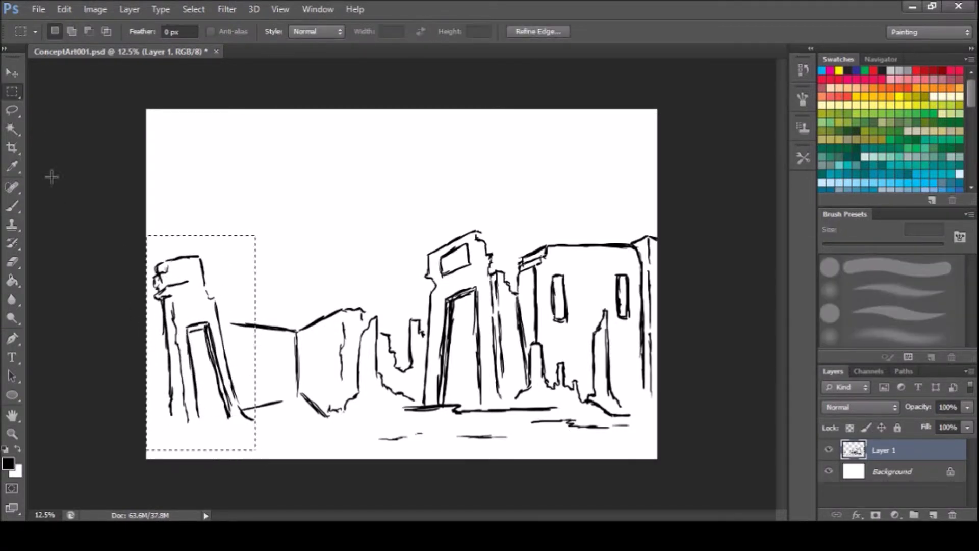
Step: Shift the left building further left, deselect, and reconnect the broken wall and ground lines
{"action": "key", "text": "v"}
{"action": "left_click_drag", "start_coordinate": [204, 357], "coordinate": [181, 357]}
{"action": "key", "text": "ctrl+d"}
{"action": "key", "text": "b"}
{"action": "left_click_drag", "start_coordinate": [202, 322], "coordinate": [250, 325]}
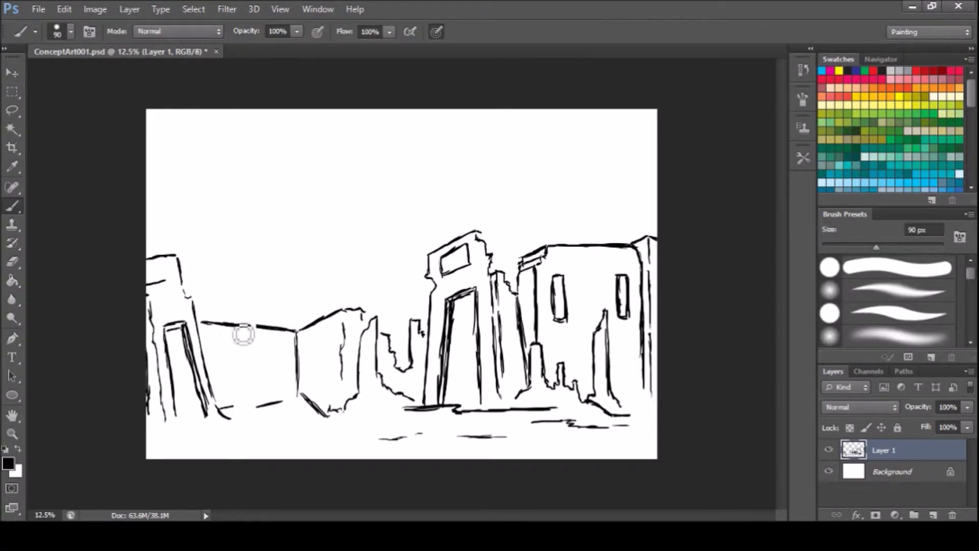
{"action": "left_click_drag", "start_coordinate": [219, 411], "coordinate": [283, 401]}
Step: Sketch a doorway in the low wall, a branching tree behind it, and a small ruin
{"action": "mouse_move", "coordinate": [237, 346]}
{"action": "left_mouse_down"}
{"action": "mouse_move", "coordinate": [284, 347]}
{"action": "mouse_move", "coordinate": [244, 398]}
{"action": "left_mouse_up"}
{"action": "left_click_drag", "start_coordinate": [283, 352], "coordinate": [282, 393]}
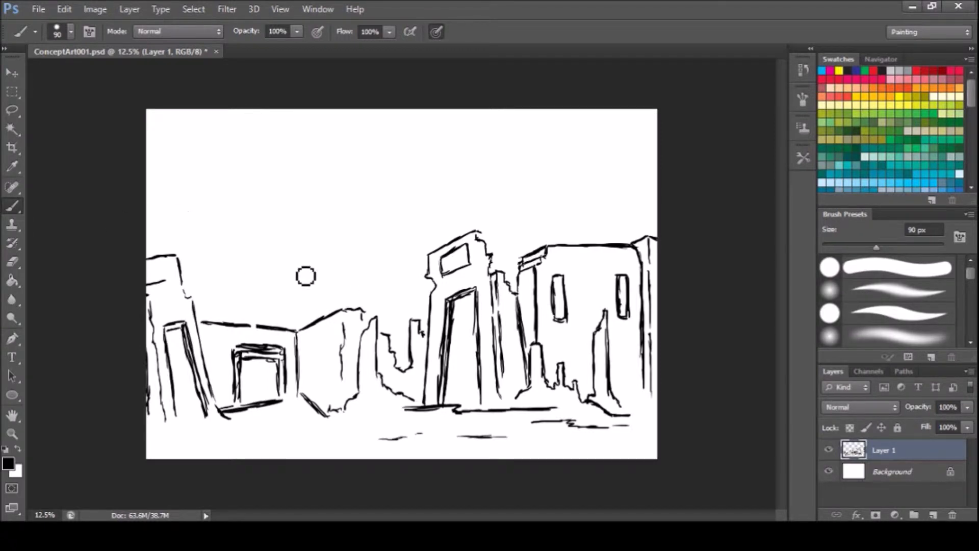
{"action": "mouse_move", "coordinate": [294, 352]}
{"action": "left_mouse_down"}
{"action": "mouse_move", "coordinate": [285, 326]}
{"action": "mouse_move", "coordinate": [317, 306]}
{"action": "mouse_move", "coordinate": [302, 268]}
{"action": "mouse_move", "coordinate": [324, 295]}
{"action": "mouse_move", "coordinate": [296, 227]}
{"action": "left_mouse_up"}
{"action": "left_click_drag", "start_coordinate": [311, 306], "coordinate": [293, 221]}
{"action": "mouse_move", "coordinate": [308, 265]}
{"action": "left_mouse_down"}
{"action": "mouse_move", "coordinate": [334, 227]}
{"action": "mouse_move", "coordinate": [270, 244]}
{"action": "mouse_move", "coordinate": [297, 173]}
{"action": "mouse_move", "coordinate": [342, 243]}
{"action": "mouse_move", "coordinate": [328, 170]}
{"action": "mouse_move", "coordinate": [352, 284]}
{"action": "mouse_move", "coordinate": [386, 311]}
{"action": "left_mouse_up"}
{"action": "mouse_move", "coordinate": [383, 265]}
{"action": "left_mouse_down"}
{"action": "mouse_move", "coordinate": [396, 329]}
{"action": "mouse_move", "coordinate": [376, 331]}
{"action": "left_mouse_up"}
Step: Draw two tall tree trunks and extra ground contours, then save the sketch
{"action": "mouse_move", "coordinate": [394, 295]}
{"action": "left_mouse_down"}
{"action": "mouse_move", "coordinate": [414, 124]}
{"action": "mouse_move", "coordinate": [458, 227]}
{"action": "left_mouse_up"}
{"action": "mouse_move", "coordinate": [451, 153]}
{"action": "left_mouse_down"}
{"action": "mouse_move", "coordinate": [445, 220]}
{"action": "mouse_move", "coordinate": [430, 235]}
{"action": "left_mouse_up"}
{"action": "left_click_drag", "start_coordinate": [484, 123], "coordinate": [531, 234]}
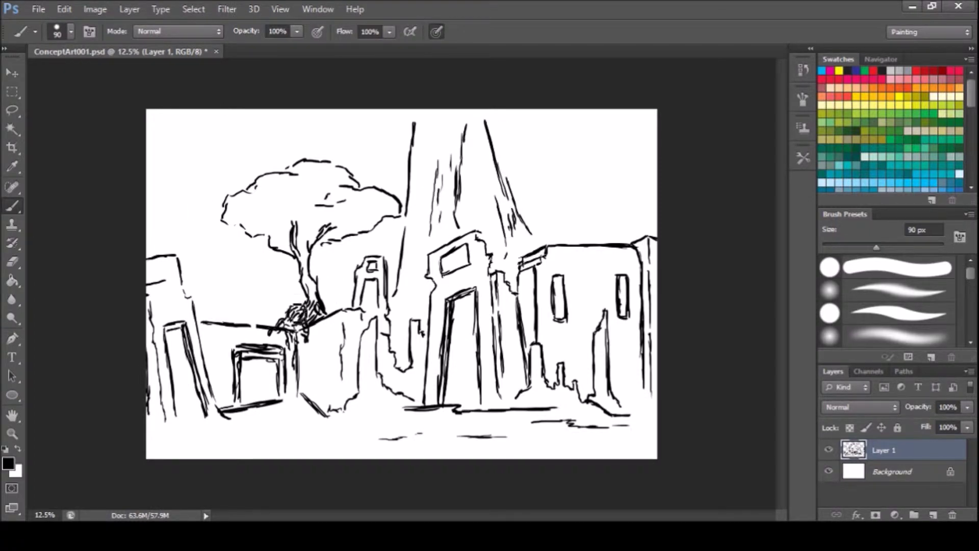
{"action": "left_click_drag", "start_coordinate": [621, 451], "coordinate": [652, 406]}
{"action": "left_click_drag", "start_coordinate": [157, 424], "coordinate": [325, 440]}
{"action": "mouse_move", "coordinate": [180, 247]}
{"action": "left_mouse_down"}
{"action": "mouse_move", "coordinate": [179, 123]}
{"action": "mouse_move", "coordinate": [195, 258]}
{"action": "left_mouse_up"}
{"action": "left_click_drag", "start_coordinate": [235, 306], "coordinate": [226, 240]}
{"action": "left_click_drag", "start_coordinate": [207, 116], "coordinate": [219, 219]}
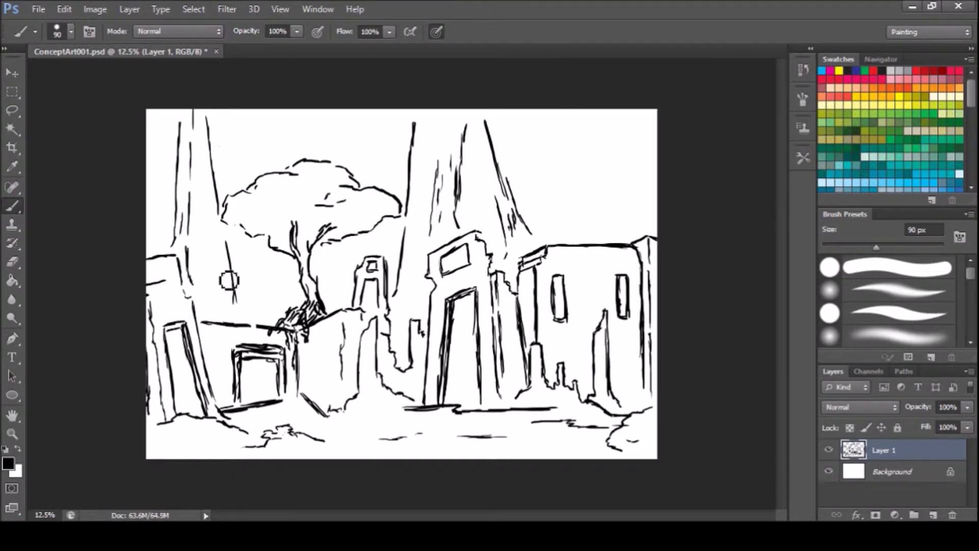
{"action": "key", "text": "ctrl+s"}
{"action": "key", "text": "ctrl+shift+alt+n"}
Step: Cover the new layer under the line art with a grey base using a very large brush
{"action": "scroll", "coordinate": [890, 128], "scroll_direction": "up", "scroll_amount": 2}
{"action": "left_click", "coordinate": [837, 156]}
{"action": "left_click", "coordinate": [830, 266]}
{"action": "mouse_move", "coordinate": [220, 153]}
{"action": "left_mouse_down"}
{"action": "mouse_move", "coordinate": [556, 331]}
{"action": "mouse_move", "coordinate": [619, 87]}
{"action": "left_mouse_up"}
Step: On a new layer above the grey, paint brown ground along the bottom
{"action": "left_click", "coordinate": [933, 517]}
{"action": "left_click", "coordinate": [837, 123]}
{"action": "mouse_move", "coordinate": [485, 439]}
{"action": "left_mouse_down"}
{"action": "mouse_move", "coordinate": [503, 415]}
{"action": "mouse_move", "coordinate": [605, 446]}
{"action": "mouse_move", "coordinate": [401, 462]}
{"action": "mouse_move", "coordinate": [448, 411]}
{"action": "mouse_move", "coordinate": [175, 459]}
{"action": "mouse_move", "coordinate": [193, 444]}
{"action": "mouse_move", "coordinate": [283, 434]}
{"action": "mouse_move", "coordinate": [284, 415]}
{"action": "mouse_move", "coordinate": [235, 414]}
{"action": "mouse_move", "coordinate": [365, 444]}
{"action": "mouse_move", "coordinate": [376, 409]}
{"action": "left_mouse_up"}
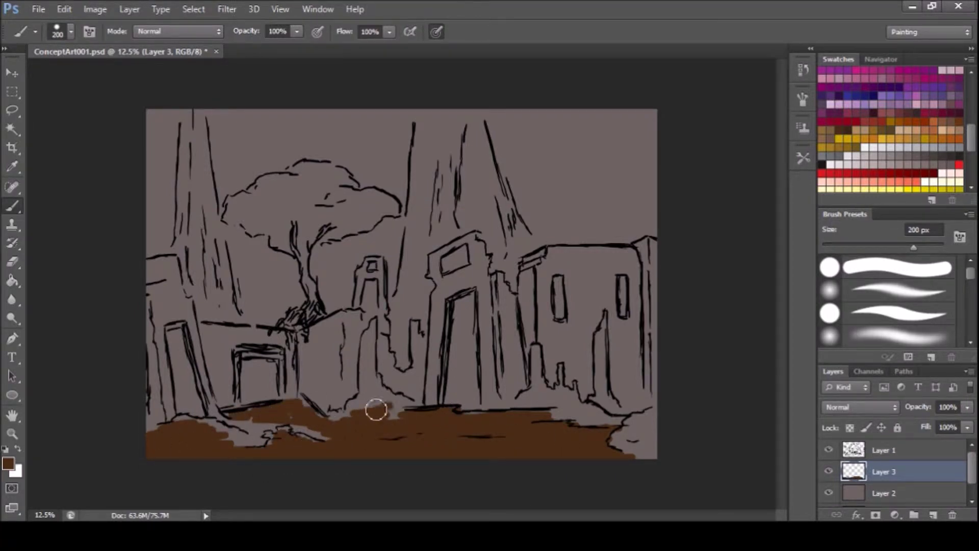
{"action": "scroll", "coordinate": [893, 128], "scroll_direction": "down", "scroll_amount": 5}
Step: Paint green foliage and ochre patches along the ground, and light grey on the central ruin's edges
{"action": "left_click", "coordinate": [898, 150]}
{"action": "left_click_drag", "start_coordinate": [614, 444], "coordinate": [650, 423]}
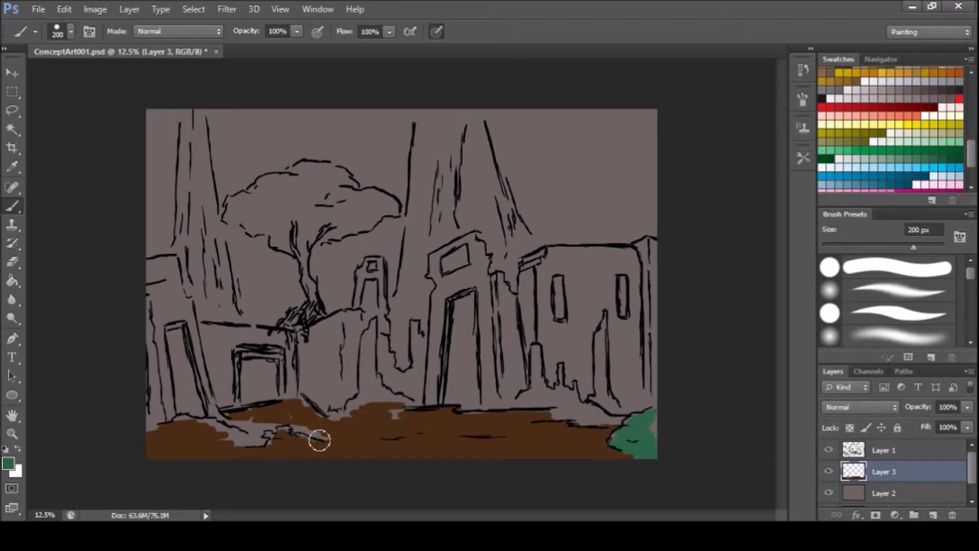
{"action": "mouse_move", "coordinate": [301, 433]}
{"action": "left_mouse_down"}
{"action": "mouse_move", "coordinate": [192, 421]}
{"action": "mouse_move", "coordinate": [247, 424]}
{"action": "mouse_move", "coordinate": [372, 400]}
{"action": "mouse_move", "coordinate": [405, 414]}
{"action": "left_mouse_up"}
{"action": "mouse_move", "coordinate": [538, 391]}
{"action": "left_mouse_down"}
{"action": "mouse_move", "coordinate": [586, 422]}
{"action": "mouse_move", "coordinate": [639, 397]}
{"action": "left_mouse_up"}
{"action": "left_click_drag", "start_coordinate": [502, 418], "coordinate": [651, 435]}
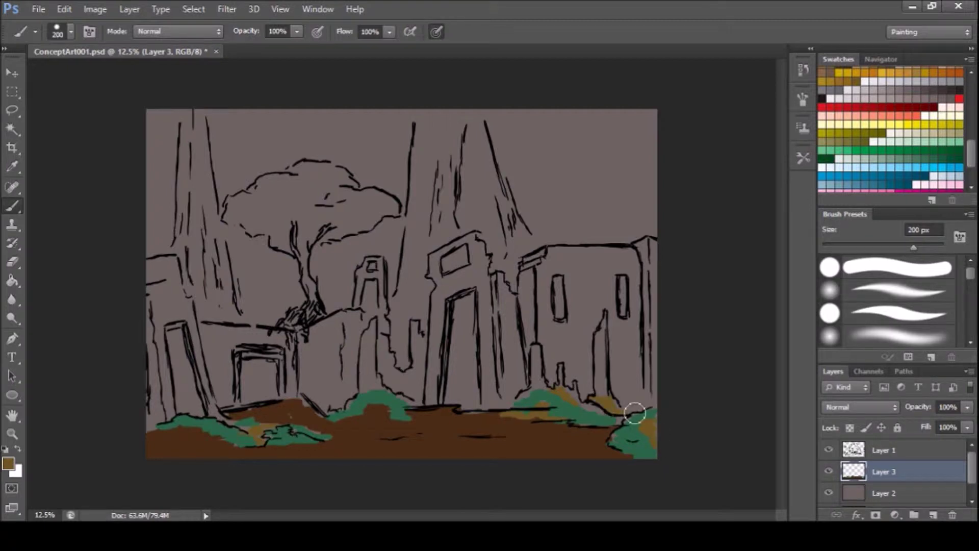
{"action": "mouse_move", "coordinate": [434, 361]}
{"action": "left_mouse_down"}
{"action": "mouse_move", "coordinate": [439, 303]}
{"action": "mouse_move", "coordinate": [467, 240]}
{"action": "mouse_move", "coordinate": [502, 397]}
{"action": "mouse_move", "coordinate": [525, 391]}
{"action": "mouse_move", "coordinate": [501, 283]}
{"action": "mouse_move", "coordinate": [541, 285]}
{"action": "mouse_move", "coordinate": [549, 367]}
{"action": "mouse_move", "coordinate": [594, 252]}
{"action": "mouse_move", "coordinate": [558, 311]}
{"action": "left_mouse_up"}
{"action": "left_click_drag", "start_coordinate": [644, 244], "coordinate": [649, 335]}
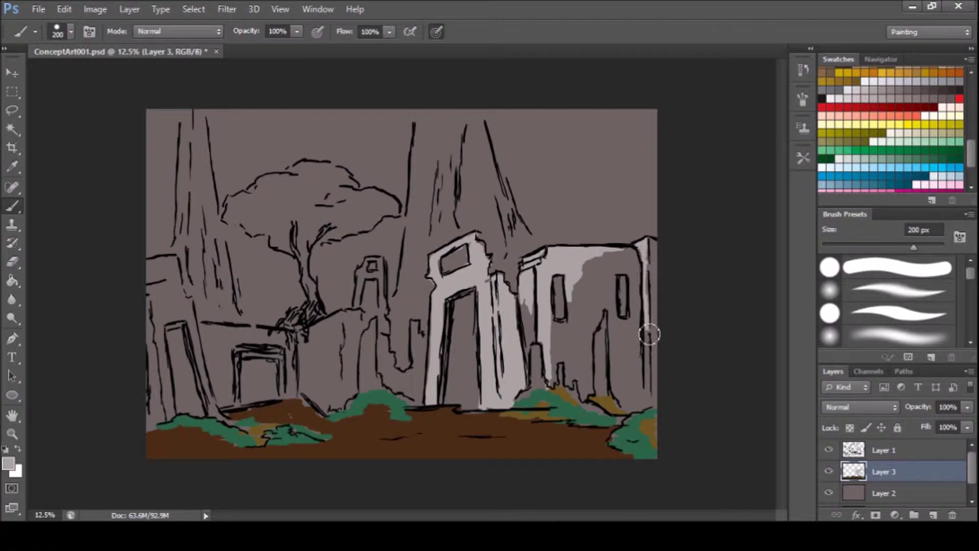
Step: Fill the left, central and right walls with light grey
{"action": "left_click_drag", "start_coordinate": [325, 329], "coordinate": [339, 383]}
{"action": "mouse_move", "coordinate": [214, 329]}
{"action": "left_mouse_down"}
{"action": "mouse_move", "coordinate": [211, 387]}
{"action": "mouse_move", "coordinate": [158, 291]}
{"action": "mouse_move", "coordinate": [168, 416]}
{"action": "mouse_move", "coordinate": [168, 265]}
{"action": "mouse_move", "coordinate": [224, 416]}
{"action": "mouse_move", "coordinate": [245, 429]}
{"action": "left_mouse_up"}
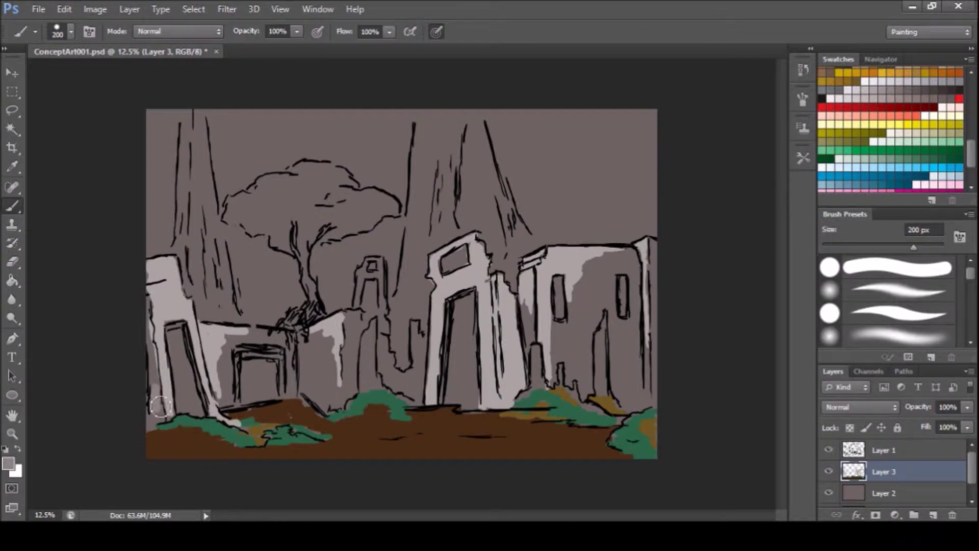
{"action": "mouse_move", "coordinate": [310, 338]}
{"action": "left_mouse_down"}
{"action": "mouse_move", "coordinate": [321, 380]}
{"action": "mouse_move", "coordinate": [345, 408]}
{"action": "mouse_move", "coordinate": [357, 326]}
{"action": "left_mouse_up"}
{"action": "left_click_drag", "start_coordinate": [225, 357], "coordinate": [254, 337]}
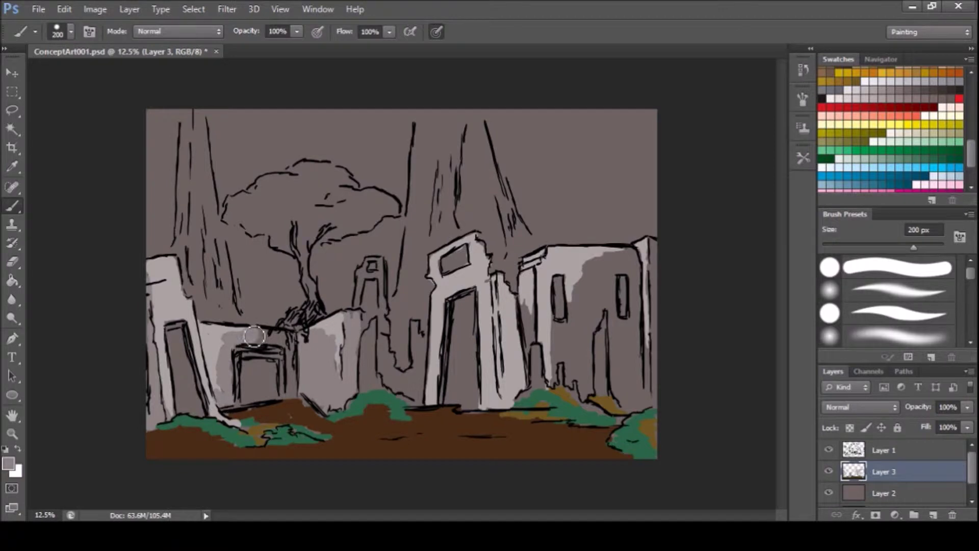
{"action": "mouse_move", "coordinate": [596, 257]}
{"action": "left_mouse_down"}
{"action": "mouse_move", "coordinate": [576, 326]}
{"action": "mouse_move", "coordinate": [592, 364]}
{"action": "mouse_move", "coordinate": [556, 347]}
{"action": "mouse_move", "coordinate": [596, 306]}
{"action": "mouse_move", "coordinate": [614, 255]}
{"action": "mouse_move", "coordinate": [631, 342]}
{"action": "mouse_move", "coordinate": [612, 263]}
{"action": "mouse_move", "coordinate": [628, 392]}
{"action": "mouse_move", "coordinate": [650, 357]}
{"action": "left_mouse_up"}
Step: Darken the right building's edge and windows plus the central and left doorways, then save
{"action": "mouse_move", "coordinate": [653, 392]}
{"action": "left_mouse_down"}
{"action": "mouse_move", "coordinate": [655, 278]}
{"action": "mouse_move", "coordinate": [658, 407]}
{"action": "left_mouse_up"}
{"action": "left_click_drag", "start_coordinate": [563, 285], "coordinate": [564, 318]}
{"action": "left_click_drag", "start_coordinate": [627, 286], "coordinate": [628, 314]}
{"action": "mouse_move", "coordinate": [485, 312]}
{"action": "left_mouse_down"}
{"action": "mouse_move", "coordinate": [453, 384]}
{"action": "mouse_move", "coordinate": [466, 400]}
{"action": "mouse_move", "coordinate": [470, 301]}
{"action": "left_mouse_up"}
{"action": "mouse_move", "coordinate": [173, 329]}
{"action": "left_mouse_down"}
{"action": "mouse_move", "coordinate": [186, 411]}
{"action": "mouse_move", "coordinate": [175, 356]}
{"action": "left_mouse_up"}
{"action": "key", "text": "ctrl+s"}
Step: Fill the small left-centre doorway and the arched pillar opening with dark grey
{"action": "mouse_move", "coordinate": [245, 367]}
{"action": "left_mouse_down"}
{"action": "mouse_move", "coordinate": [245, 382]}
{"action": "mouse_move", "coordinate": [270, 353]}
{"action": "left_mouse_up"}
{"action": "left_click_drag", "start_coordinate": [449, 303], "coordinate": [445, 370]}
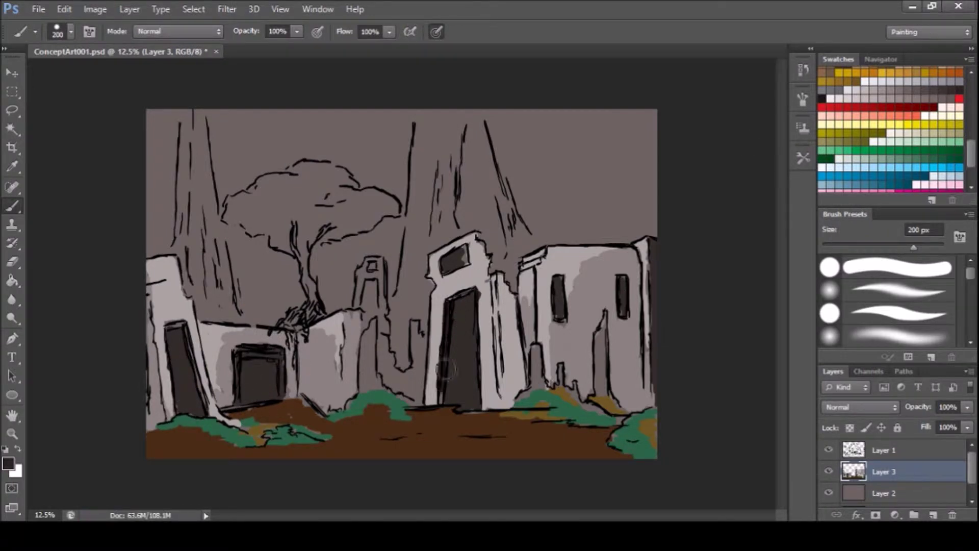
{"action": "left_click_drag", "start_coordinate": [252, 365], "coordinate": [273, 372]}
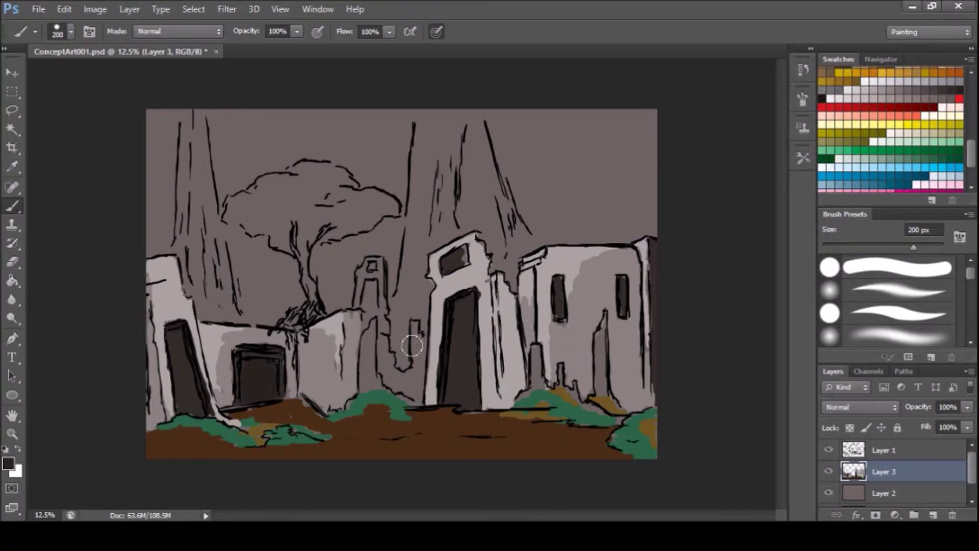
{"action": "left_click_drag", "start_coordinate": [367, 273], "coordinate": [387, 326]}
{"action": "left_click_drag", "start_coordinate": [367, 291], "coordinate": [373, 311]}
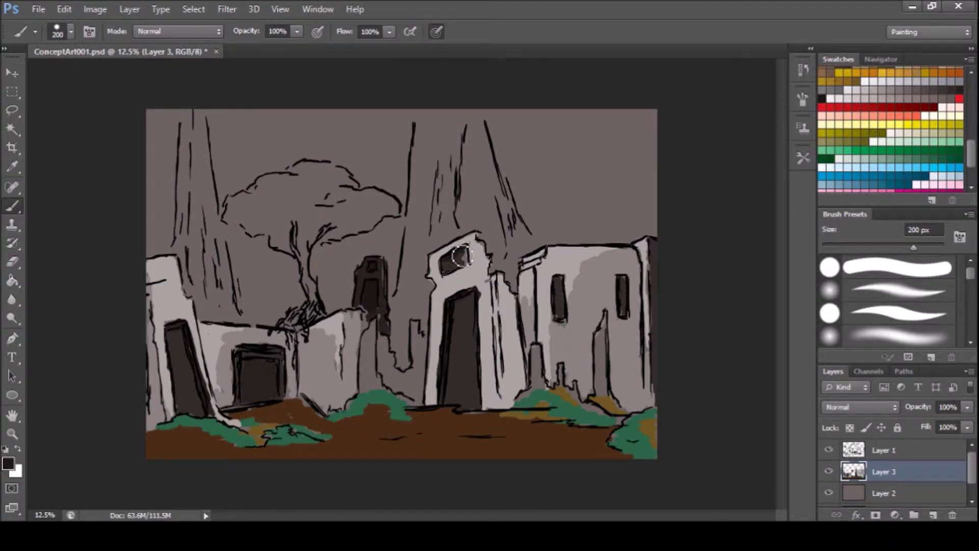
Step: Add light edge highlights to walls and pillars, shade the wall gap dark grey, and save
{"action": "left_click_drag", "start_coordinate": [363, 396], "coordinate": [374, 333]}
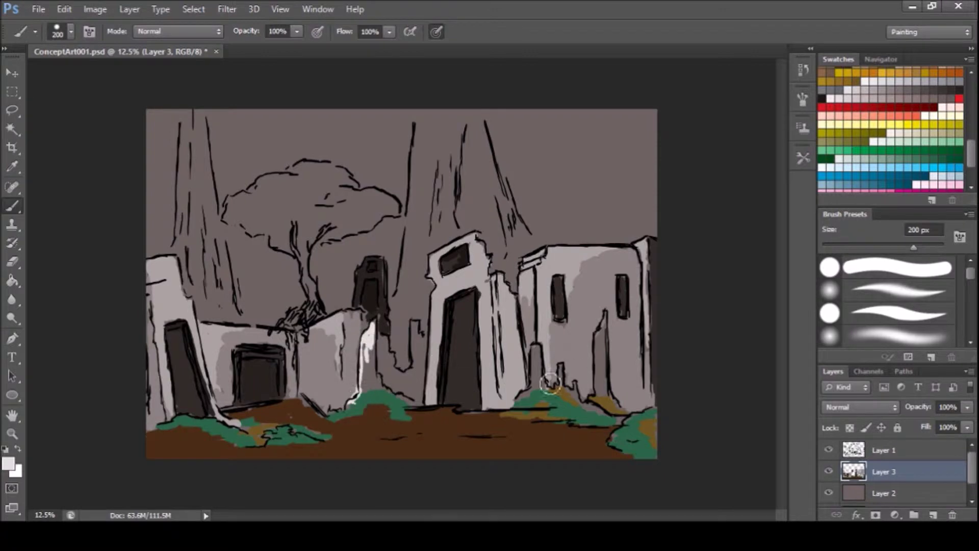
{"action": "left_click_drag", "start_coordinate": [535, 388], "coordinate": [538, 347]}
{"action": "mouse_move", "coordinate": [597, 367]}
{"action": "left_mouse_down"}
{"action": "mouse_move", "coordinate": [604, 319]}
{"action": "mouse_move", "coordinate": [600, 387]}
{"action": "left_mouse_up"}
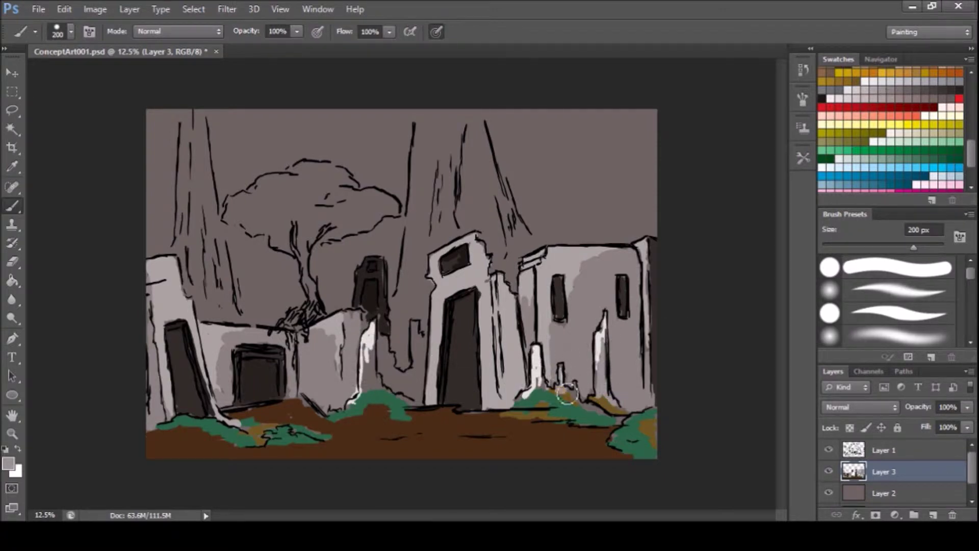
{"action": "mouse_move", "coordinate": [368, 390]}
{"action": "left_mouse_down"}
{"action": "mouse_move", "coordinate": [373, 338]}
{"action": "mouse_move", "coordinate": [401, 402]}
{"action": "left_mouse_up"}
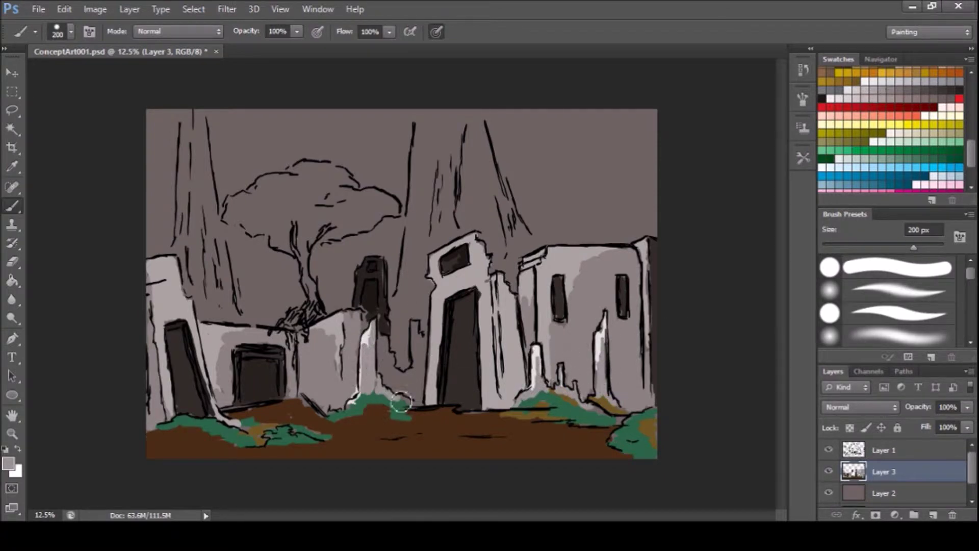
{"action": "left_click", "coordinate": [950, 90]}
{"action": "left_click_drag", "start_coordinate": [417, 346], "coordinate": [419, 392]}
{"action": "mouse_move", "coordinate": [422, 319]}
{"action": "left_mouse_down"}
{"action": "mouse_move", "coordinate": [388, 357]}
{"action": "mouse_move", "coordinate": [395, 389]}
{"action": "left_mouse_up"}
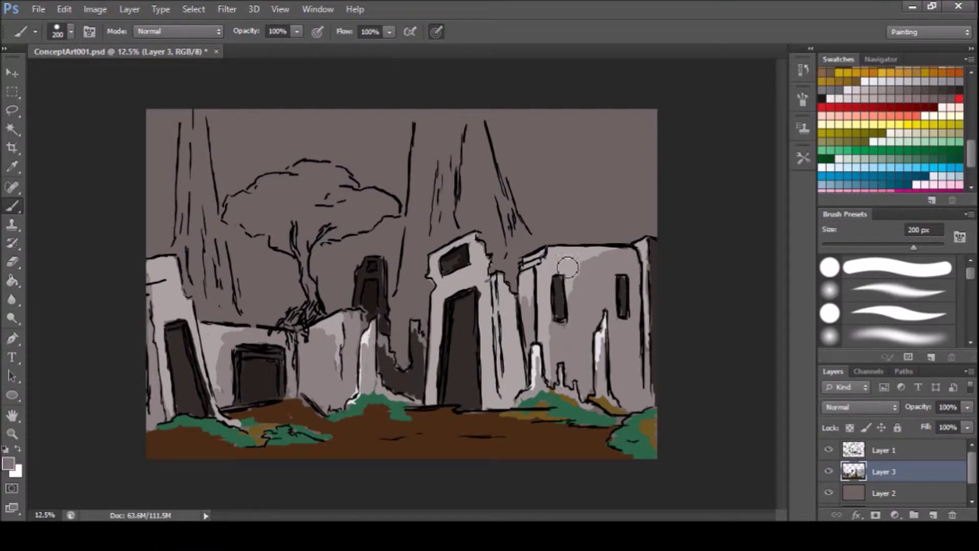
{"action": "key", "text": "ctrl+s"}
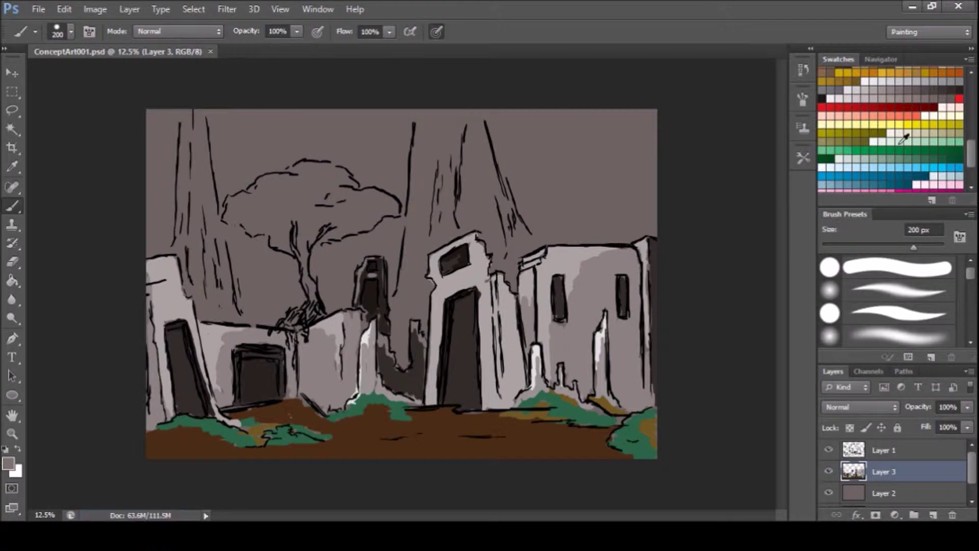
Step: Paint the tree trunks olive-brown with dark edges and tan accents
{"action": "scroll", "coordinate": [890, 128], "scroll_direction": "up", "scroll_amount": 5}
{"action": "left_click", "coordinate": [837, 130]}
{"action": "left_click_drag", "start_coordinate": [209, 214], "coordinate": [239, 322]}
{"action": "mouse_move", "coordinate": [178, 250]}
{"action": "left_mouse_down"}
{"action": "mouse_move", "coordinate": [201, 102]}
{"action": "mouse_move", "coordinate": [189, 239]}
{"action": "mouse_move", "coordinate": [197, 277]}
{"action": "mouse_move", "coordinate": [243, 322]}
{"action": "left_mouse_up"}
{"action": "mouse_move", "coordinate": [392, 309]}
{"action": "left_mouse_down"}
{"action": "mouse_move", "coordinate": [418, 114]}
{"action": "mouse_move", "coordinate": [409, 314]}
{"action": "left_mouse_up"}
{"action": "mouse_move", "coordinate": [398, 332]}
{"action": "left_mouse_down"}
{"action": "mouse_move", "coordinate": [405, 258]}
{"action": "mouse_move", "coordinate": [433, 234]}
{"action": "mouse_move", "coordinate": [454, 192]}
{"action": "mouse_move", "coordinate": [429, 140]}
{"action": "left_mouse_up"}
{"action": "mouse_move", "coordinate": [508, 268]}
{"action": "left_mouse_down"}
{"action": "mouse_move", "coordinate": [484, 130]}
{"action": "mouse_move", "coordinate": [516, 212]}
{"action": "mouse_move", "coordinate": [510, 278]}
{"action": "mouse_move", "coordinate": [535, 246]}
{"action": "left_mouse_up"}
{"action": "mouse_move", "coordinate": [272, 337]}
{"action": "left_mouse_down"}
{"action": "mouse_move", "coordinate": [308, 306]}
{"action": "mouse_move", "coordinate": [299, 245]}
{"action": "left_mouse_up"}
{"action": "left_click", "coordinate": [953, 127]}
{"action": "left_click_drag", "start_coordinate": [285, 326], "coordinate": [304, 255]}
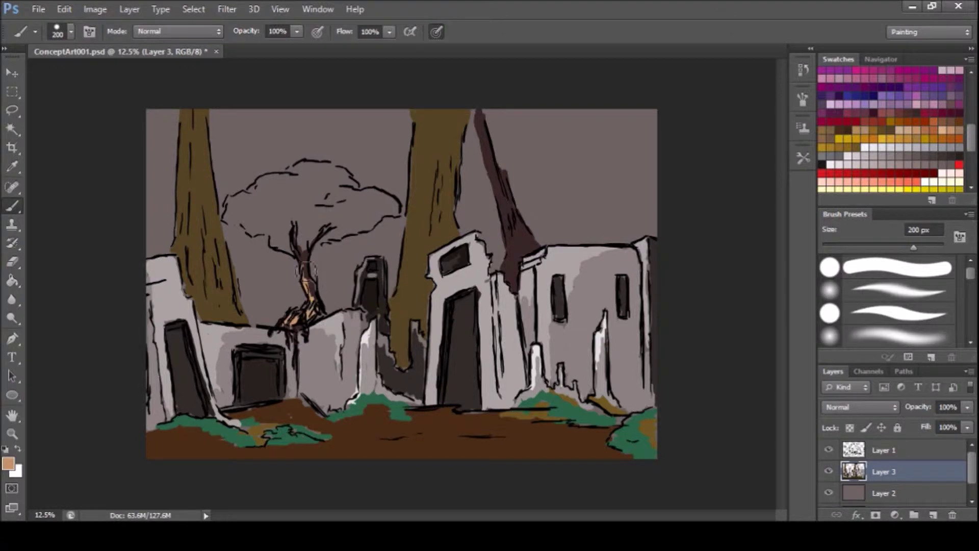
Step: Paint a green tree canopy with olive highlights along its edge
{"action": "scroll", "coordinate": [890, 128], "scroll_direction": "down", "scroll_amount": 3}
{"action": "left_click", "coordinate": [892, 151]}
{"action": "mouse_move", "coordinate": [301, 202]}
{"action": "left_mouse_down"}
{"action": "mouse_move", "coordinate": [286, 234]}
{"action": "mouse_move", "coordinate": [363, 228]}
{"action": "mouse_move", "coordinate": [265, 225]}
{"action": "mouse_move", "coordinate": [234, 211]}
{"action": "mouse_move", "coordinate": [323, 170]}
{"action": "mouse_move", "coordinate": [299, 168]}
{"action": "mouse_move", "coordinate": [384, 201]}
{"action": "left_mouse_up"}
{"action": "scroll", "coordinate": [888, 102], "scroll_direction": "down", "scroll_amount": 1}
{"action": "left_click", "coordinate": [862, 117]}
{"action": "mouse_move", "coordinate": [245, 199]}
{"action": "left_mouse_down"}
{"action": "mouse_move", "coordinate": [233, 215]}
{"action": "mouse_move", "coordinate": [308, 164]}
{"action": "mouse_move", "coordinate": [369, 193]}
{"action": "left_mouse_up"}
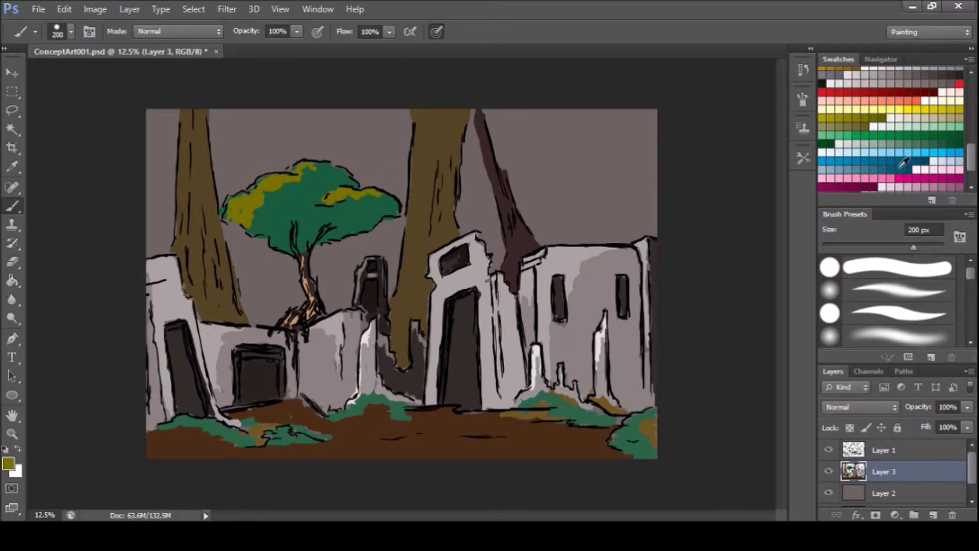
Step: Brush a teal-blue band across the top sky, lighter toward the right
{"action": "mouse_move", "coordinate": [498, 115]}
{"action": "left_mouse_down"}
{"action": "mouse_move", "coordinate": [649, 109]}
{"action": "mouse_move", "coordinate": [461, 138]}
{"action": "mouse_move", "coordinate": [158, 127]}
{"action": "mouse_move", "coordinate": [403, 119]}
{"action": "left_mouse_up"}
{"action": "left_click_drag", "start_coordinate": [584, 146], "coordinate": [614, 153]}
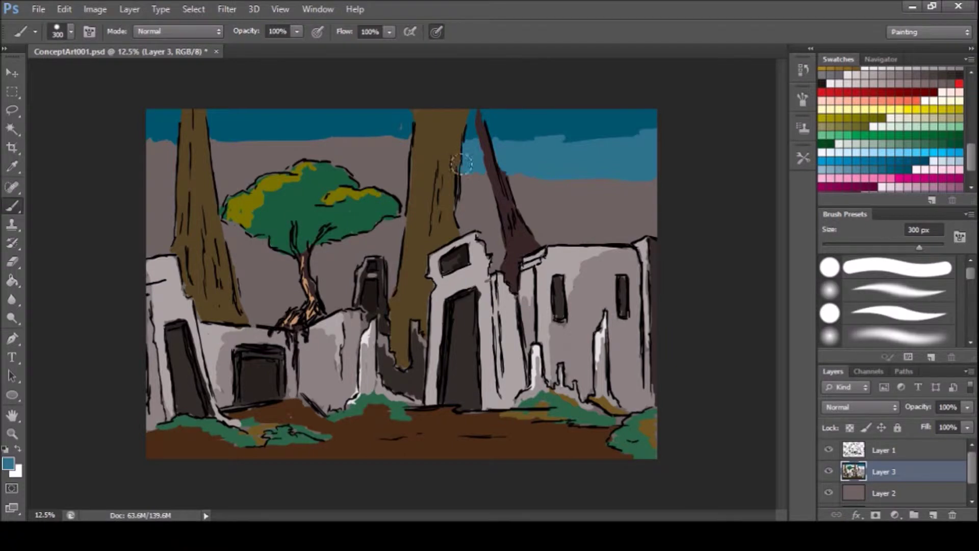
{"action": "left_click_drag", "start_coordinate": [275, 146], "coordinate": [242, 154]}
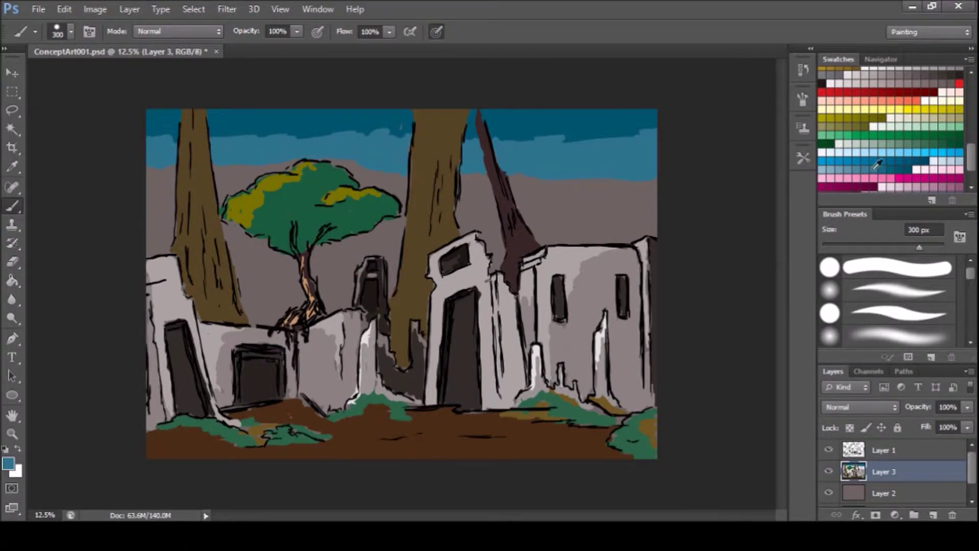
Step: Paint light blue over the grey behind the right building, spire and upper trunks
{"action": "left_click", "coordinate": [878, 163]}
{"action": "left_click_drag", "start_coordinate": [592, 177], "coordinate": [645, 226]}
{"action": "left_click_drag", "start_coordinate": [566, 204], "coordinate": [612, 215]}
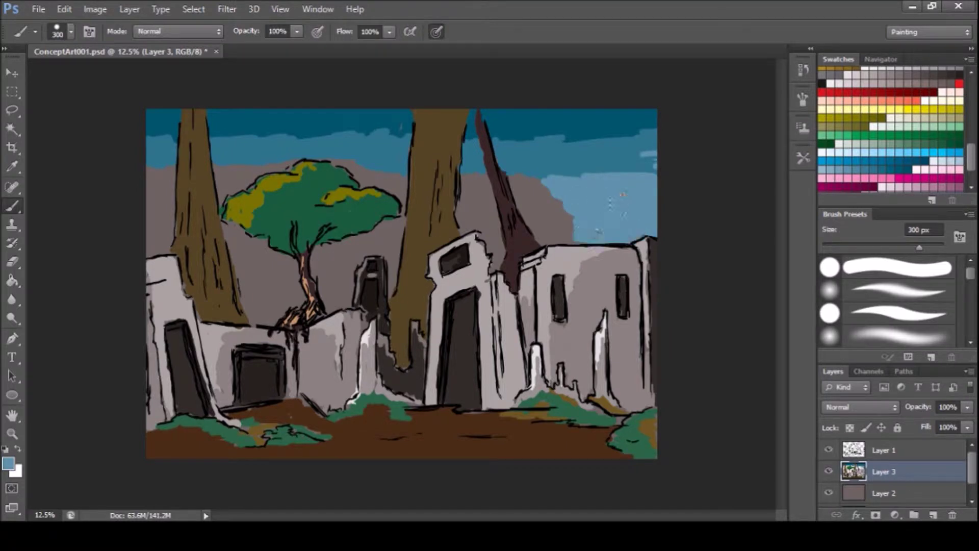
{"action": "left_click_drag", "start_coordinate": [523, 177], "coordinate": [568, 216]}
{"action": "left_click_drag", "start_coordinate": [514, 173], "coordinate": [555, 228]}
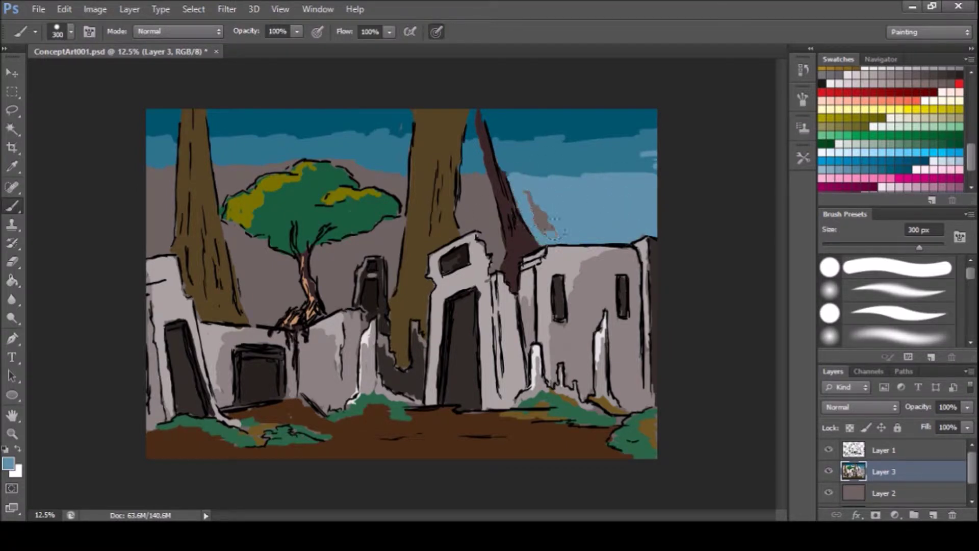
{"action": "left_click_drag", "start_coordinate": [432, 186], "coordinate": [487, 218]}
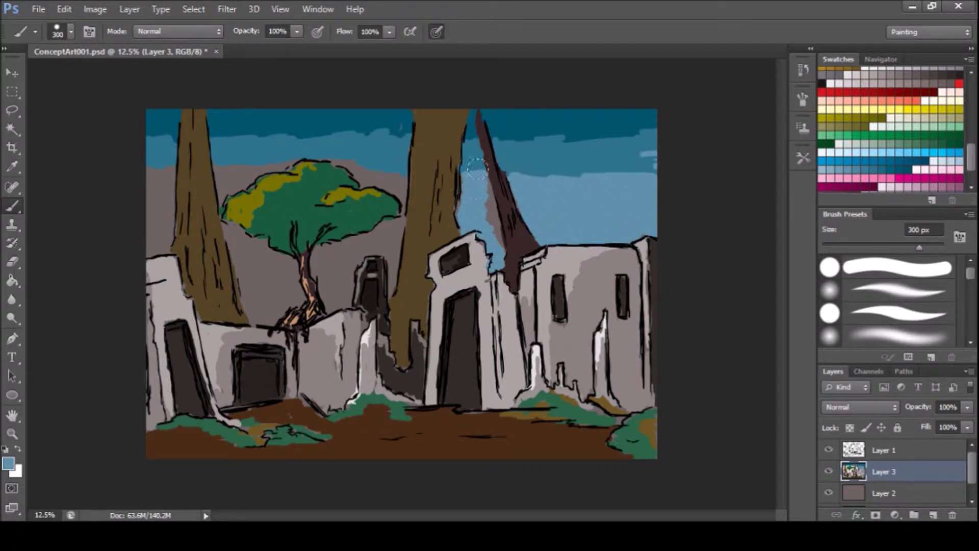
{"action": "mouse_move", "coordinate": [332, 156]}
{"action": "left_mouse_down"}
{"action": "mouse_move", "coordinate": [398, 204]}
{"action": "mouse_move", "coordinate": [401, 168]}
{"action": "left_mouse_up"}
{"action": "mouse_move", "coordinate": [257, 153]}
{"action": "left_mouse_down"}
{"action": "mouse_move", "coordinate": [215, 159]}
{"action": "mouse_move", "coordinate": [287, 164]}
{"action": "left_mouse_up"}
Step: Fill the remaining grey around the left trunk and tree base with sky blue, then save
{"action": "left_click_drag", "start_coordinate": [213, 206], "coordinate": [247, 171]}
{"action": "mouse_move", "coordinate": [153, 168]}
{"action": "left_mouse_down"}
{"action": "mouse_move", "coordinate": [161, 214]}
{"action": "mouse_move", "coordinate": [139, 235]}
{"action": "left_mouse_up"}
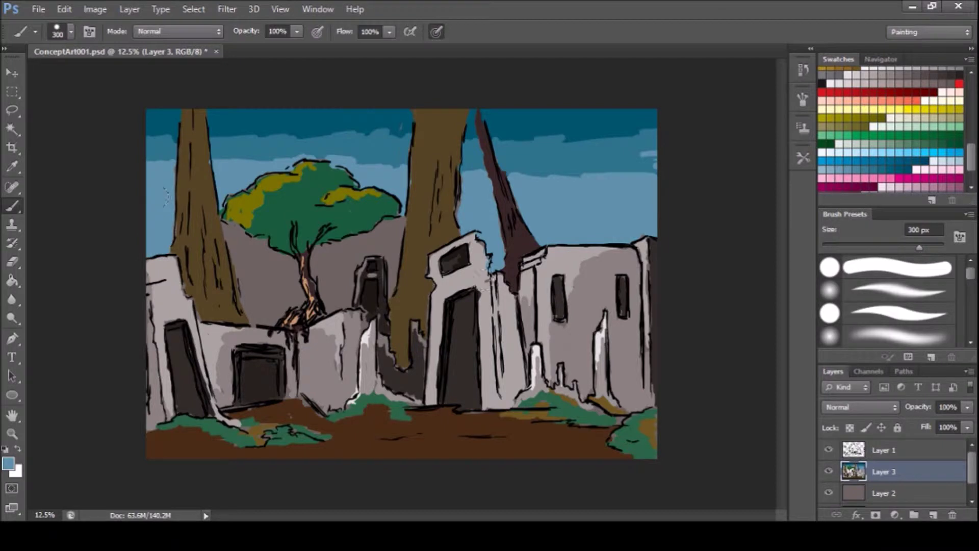
{"action": "left_click_drag", "start_coordinate": [332, 251], "coordinate": [387, 217]}
{"action": "mouse_move", "coordinate": [316, 245]}
{"action": "left_mouse_down"}
{"action": "mouse_move", "coordinate": [337, 275]}
{"action": "mouse_move", "coordinate": [387, 240]}
{"action": "mouse_move", "coordinate": [397, 216]}
{"action": "left_mouse_up"}
{"action": "mouse_move", "coordinate": [265, 273]}
{"action": "left_mouse_down"}
{"action": "mouse_move", "coordinate": [289, 263]}
{"action": "mouse_move", "coordinate": [235, 265]}
{"action": "mouse_move", "coordinate": [225, 215]}
{"action": "mouse_move", "coordinate": [278, 250]}
{"action": "left_mouse_up"}
{"action": "left_click_drag", "start_coordinate": [241, 288], "coordinate": [335, 283]}
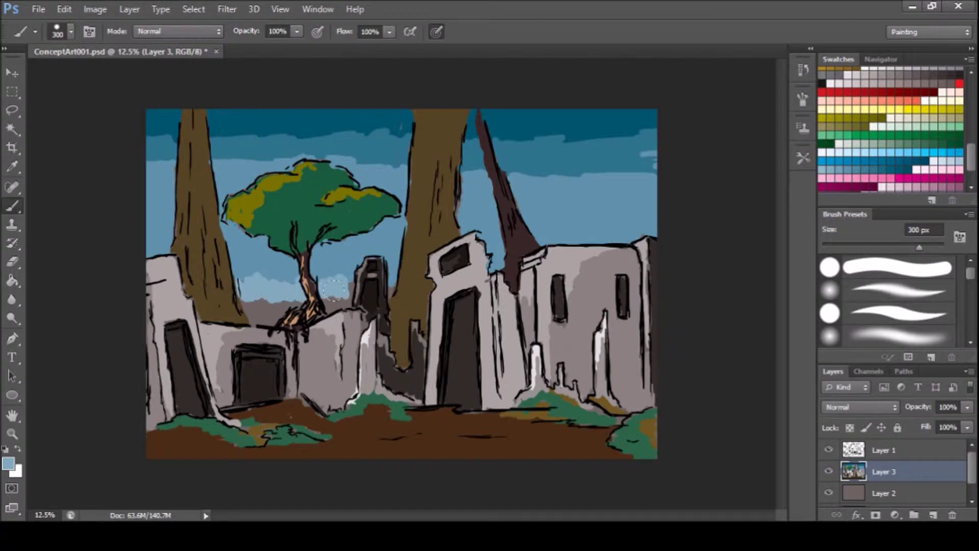
{"action": "left_click_drag", "start_coordinate": [243, 306], "coordinate": [347, 308]}
{"action": "key", "text": "ctrl+s"}
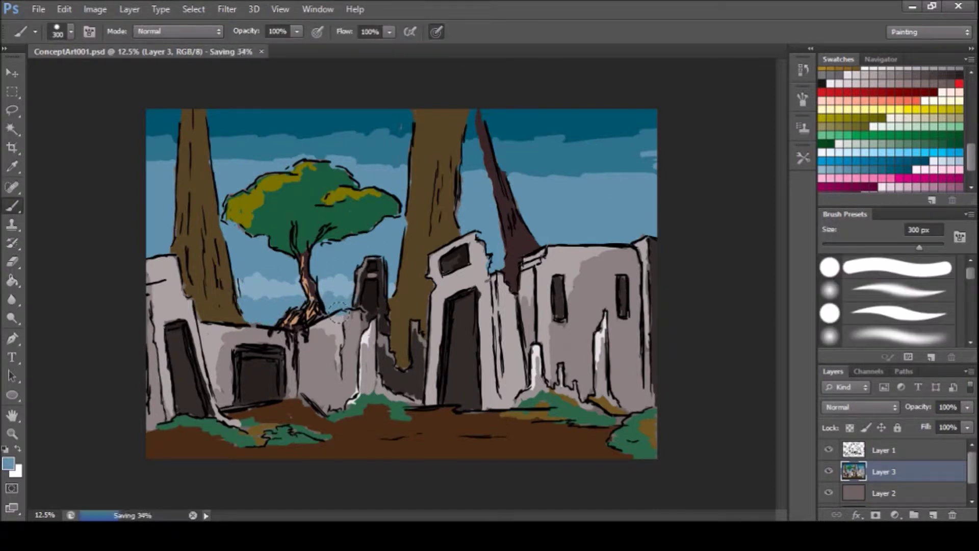
Step: Hide the Layer 1 line art and add a new empty layer above Layer 3
{"action": "scroll", "coordinate": [893, 128], "scroll_direction": "down", "scroll_amount": 3}
{"action": "left_click", "coordinate": [828, 450]}
{"action": "key", "text": "ctrl+shift+alt+n"}
Step: Wash the sky, canopy and lower sky with dark blue-purple using a 900 px brush
{"action": "key", "text": "bracketright"}
{"action": "key", "text": "bracketright"}
{"action": "key", "text": "bracketright"}
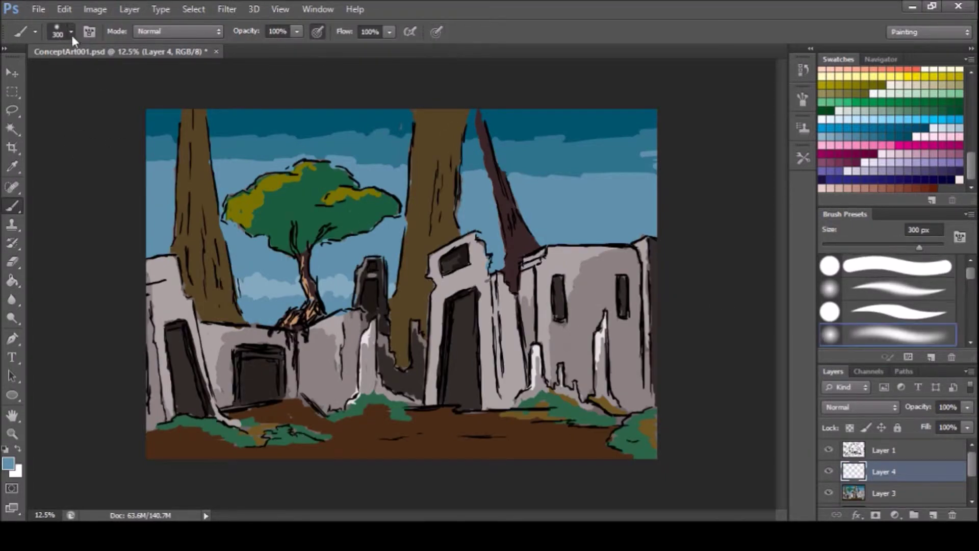
{"action": "left_click_drag", "start_coordinate": [114, 100], "coordinate": [658, 133]}
{"action": "mouse_move", "coordinate": [658, 168]}
{"action": "left_mouse_down"}
{"action": "mouse_move", "coordinate": [308, 151]}
{"action": "mouse_move", "coordinate": [145, 163]}
{"action": "left_mouse_up"}
{"action": "mouse_move", "coordinate": [251, 153]}
{"action": "left_mouse_down"}
{"action": "mouse_move", "coordinate": [521, 123]}
{"action": "mouse_move", "coordinate": [658, 153]}
{"action": "mouse_move", "coordinate": [148, 183]}
{"action": "left_mouse_up"}
{"action": "mouse_move", "coordinate": [638, 194]}
{"action": "left_mouse_down"}
{"action": "mouse_move", "coordinate": [110, 153]}
{"action": "mouse_move", "coordinate": [689, 141]}
{"action": "mouse_move", "coordinate": [148, 214]}
{"action": "mouse_move", "coordinate": [101, 201]}
{"action": "mouse_move", "coordinate": [402, 240]}
{"action": "left_mouse_up"}
{"action": "left_click_drag", "start_coordinate": [378, 281], "coordinate": [193, 285]}
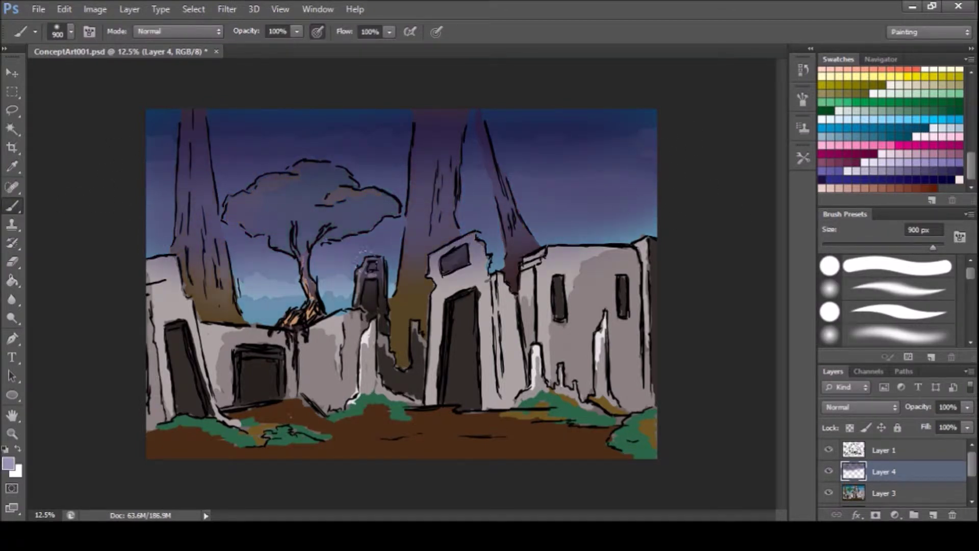
{"action": "left_click_drag", "start_coordinate": [297, 280], "coordinate": [474, 301]}
{"action": "left_click_drag", "start_coordinate": [179, 286], "coordinate": [565, 296]}
{"action": "left_click_drag", "start_coordinate": [245, 301], "coordinate": [535, 346]}
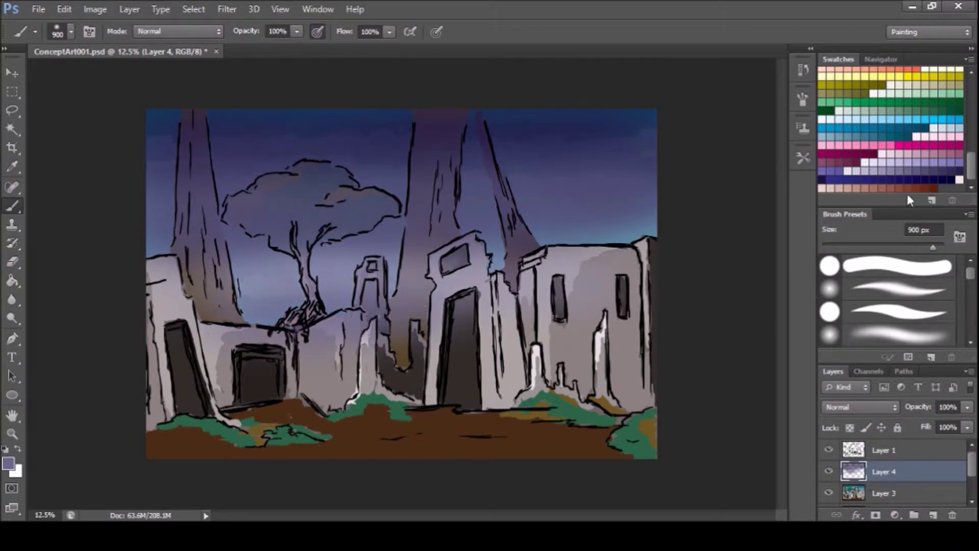
Step: Pick brown and begin painting the right-hand ground
{"action": "scroll", "coordinate": [908, 195], "scroll_direction": "up", "scroll_amount": 3}
{"action": "left_click", "coordinate": [915, 82]}
{"action": "mouse_move", "coordinate": [479, 428]}
{"action": "left_mouse_down"}
{"action": "mouse_move", "coordinate": [612, 433]}
{"action": "mouse_move", "coordinate": [648, 408]}
{"action": "left_mouse_up"}
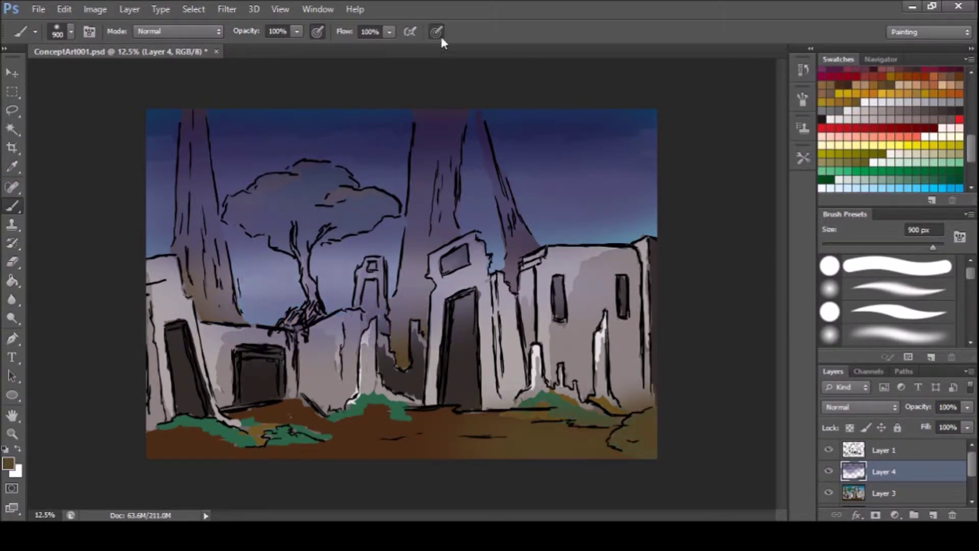
Step: Paint the bottom grass brown and repaint the ruin walls in greys, darkening their edges
{"action": "left_click_drag", "start_coordinate": [125, 439], "coordinate": [416, 416]}
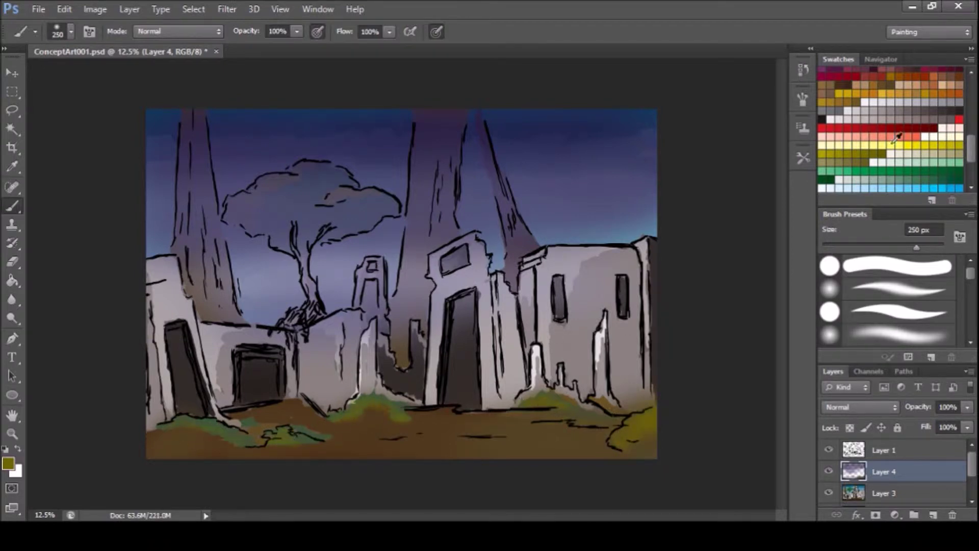
{"action": "mouse_move", "coordinate": [437, 403]}
{"action": "left_mouse_down"}
{"action": "mouse_move", "coordinate": [437, 266]}
{"action": "mouse_move", "coordinate": [491, 403]}
{"action": "mouse_move", "coordinate": [505, 301]}
{"action": "mouse_move", "coordinate": [525, 378]}
{"action": "mouse_move", "coordinate": [553, 255]}
{"action": "mouse_move", "coordinate": [582, 357]}
{"action": "mouse_move", "coordinate": [638, 321]}
{"action": "left_mouse_up"}
{"action": "left_click_drag", "start_coordinate": [645, 244], "coordinate": [645, 378]}
{"action": "left_click_drag", "start_coordinate": [377, 352], "coordinate": [317, 357]}
{"action": "mouse_move", "coordinate": [209, 357]}
{"action": "left_mouse_down"}
{"action": "mouse_move", "coordinate": [284, 340]}
{"action": "mouse_move", "coordinate": [159, 419]}
{"action": "left_mouse_up"}
{"action": "left_click_drag", "start_coordinate": [153, 276], "coordinate": [242, 430]}
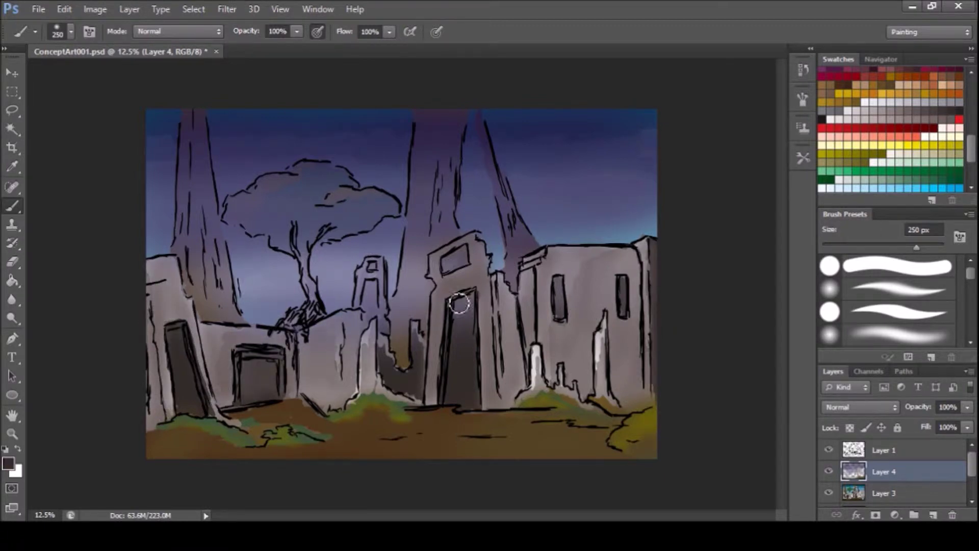
{"action": "left_click_drag", "start_coordinate": [653, 240], "coordinate": [650, 398]}
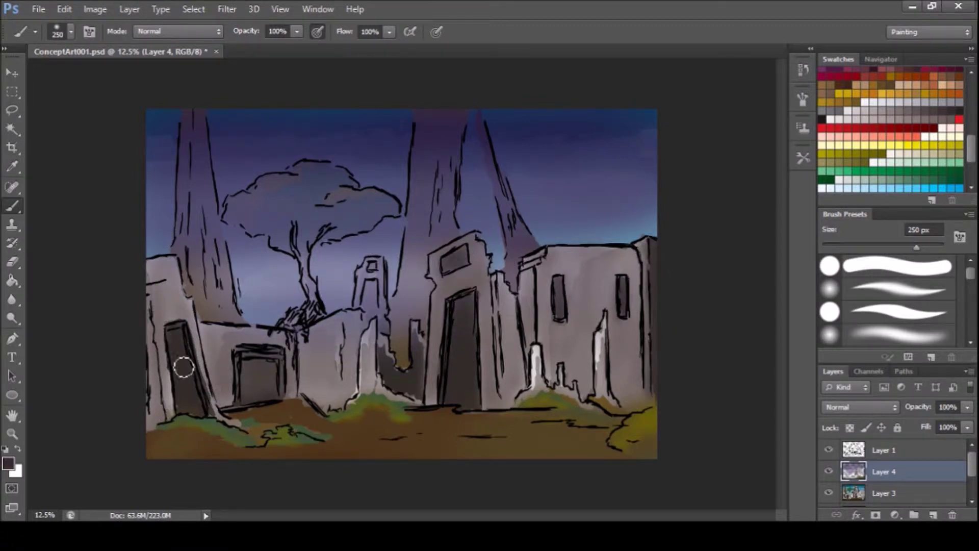
Step: Paint the tall trunks and right spire brown and the small tree's trunk light tan
{"action": "mouse_move", "coordinate": [403, 276]}
{"action": "left_mouse_down"}
{"action": "mouse_move", "coordinate": [393, 328]}
{"action": "mouse_move", "coordinate": [415, 158]}
{"action": "mouse_move", "coordinate": [454, 235]}
{"action": "left_mouse_up"}
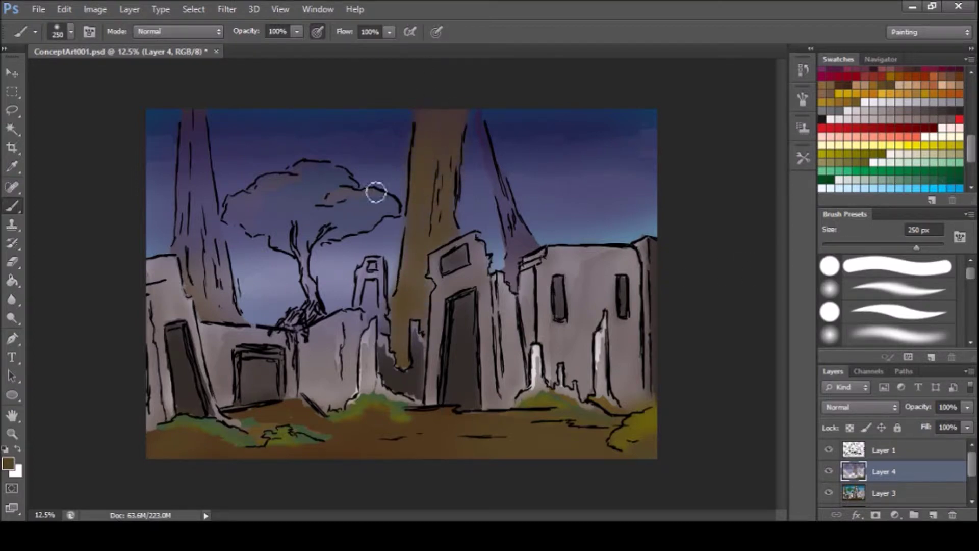
{"action": "left_click_drag", "start_coordinate": [222, 295], "coordinate": [203, 87]}
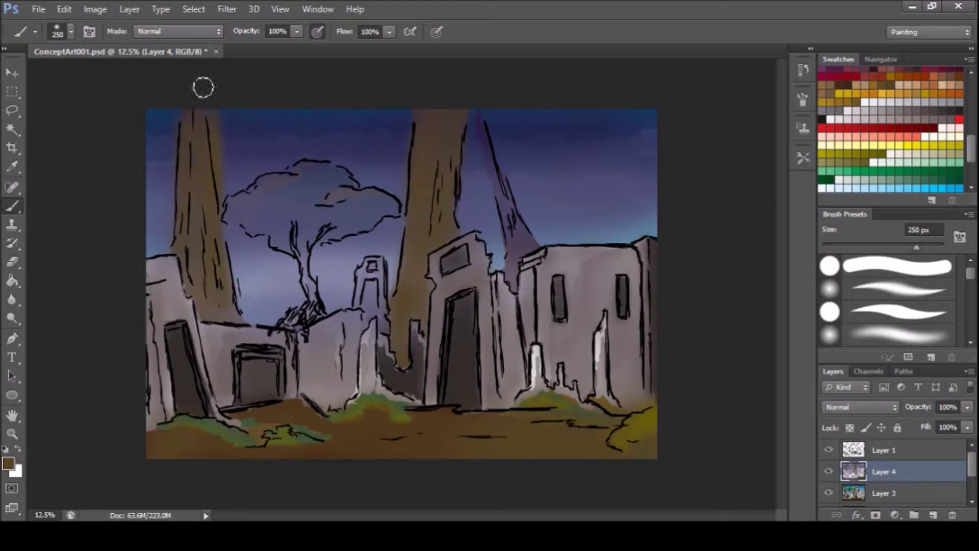
{"action": "left_click_drag", "start_coordinate": [427, 191], "coordinate": [516, 253]}
{"action": "mouse_move", "coordinate": [400, 295]}
{"action": "left_mouse_down"}
{"action": "mouse_move", "coordinate": [400, 320]}
{"action": "mouse_move", "coordinate": [441, 231]}
{"action": "mouse_move", "coordinate": [443, 147]}
{"action": "left_mouse_up"}
{"action": "mouse_move", "coordinate": [283, 331]}
{"action": "left_mouse_down"}
{"action": "mouse_move", "coordinate": [314, 294]}
{"action": "mouse_move", "coordinate": [306, 243]}
{"action": "left_mouse_up"}
{"action": "left_click", "coordinate": [872, 162]}
Step: Paint olive foliage across the canopy and light grey highlights on the central and left walls
{"action": "left_click_drag", "start_coordinate": [244, 217], "coordinate": [336, 211]}
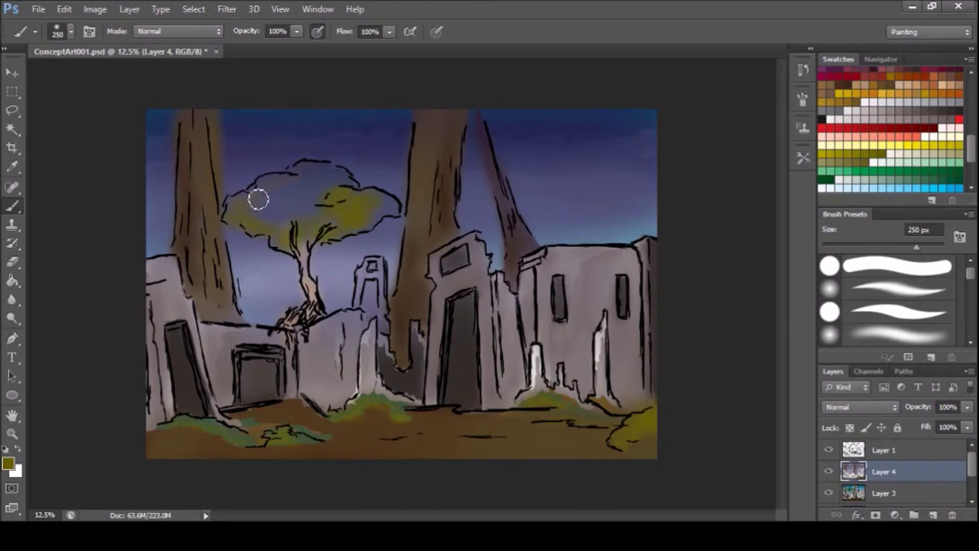
{"action": "left_click", "coordinate": [861, 113]}
{"action": "left_click_drag", "start_coordinate": [431, 306], "coordinate": [433, 244]}
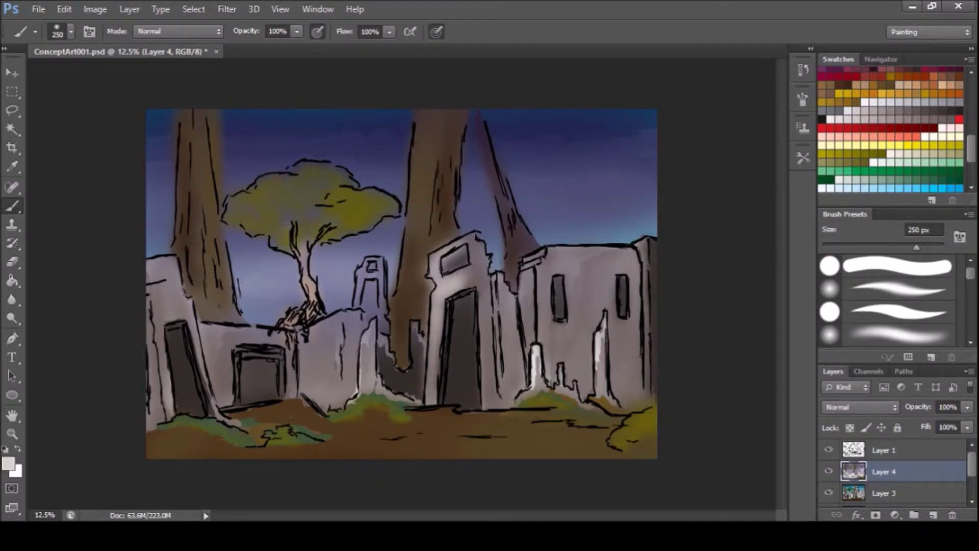
{"action": "left_click_drag", "start_coordinate": [186, 302], "coordinate": [190, 314]}
{"action": "left_click_drag", "start_coordinate": [162, 269], "coordinate": [183, 309]}
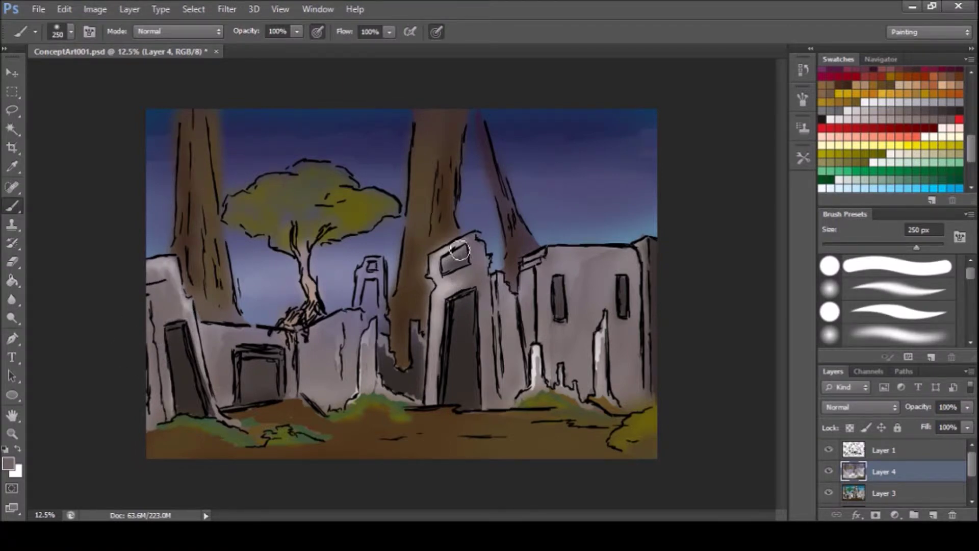
Step: Shade beside the central doorway and the left building's edge with darker grey
{"action": "left_click", "coordinate": [952, 103]}
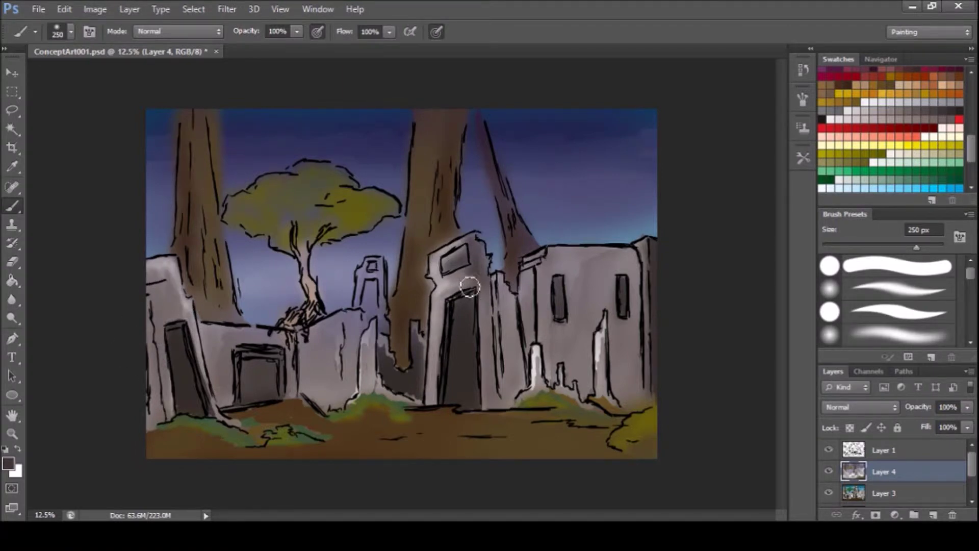
{"action": "left_click_drag", "start_coordinate": [488, 278], "coordinate": [470, 336]}
{"action": "left_click_drag", "start_coordinate": [156, 424], "coordinate": [165, 279]}
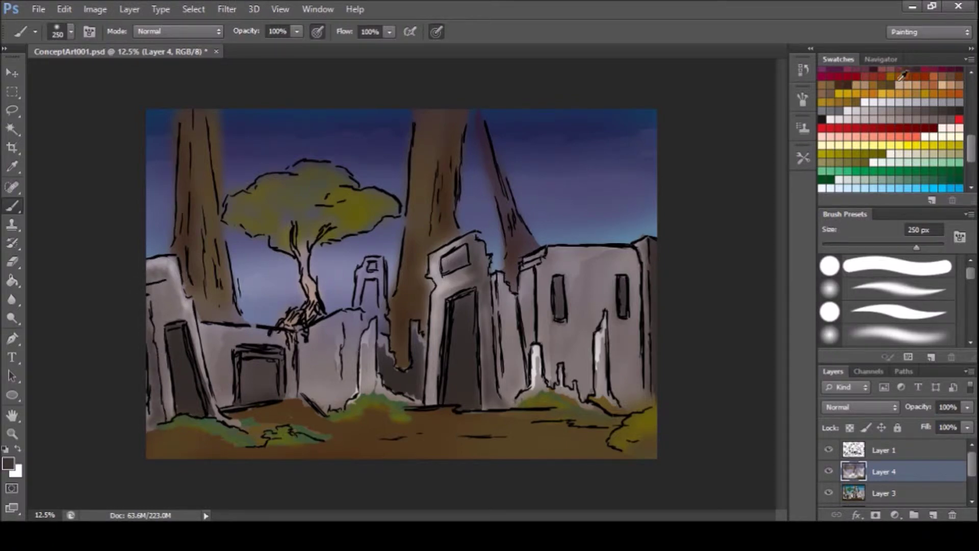
Step: Texture the ground with dark maroon and dark brown strokes using a 500 px textured brush
{"action": "left_click_drag", "start_coordinate": [555, 421], "coordinate": [398, 446]}
{"action": "left_click", "coordinate": [882, 450]}
{"action": "left_click", "coordinate": [882, 471]}
{"action": "left_click_drag", "start_coordinate": [528, 429], "coordinate": [482, 442]}
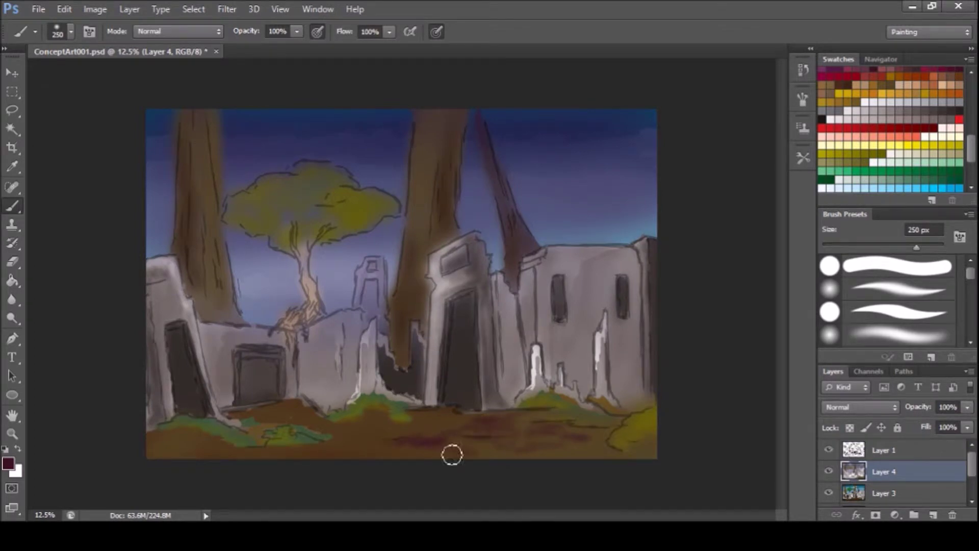
{"action": "left_click", "coordinate": [464, 443], "text": "alt"}
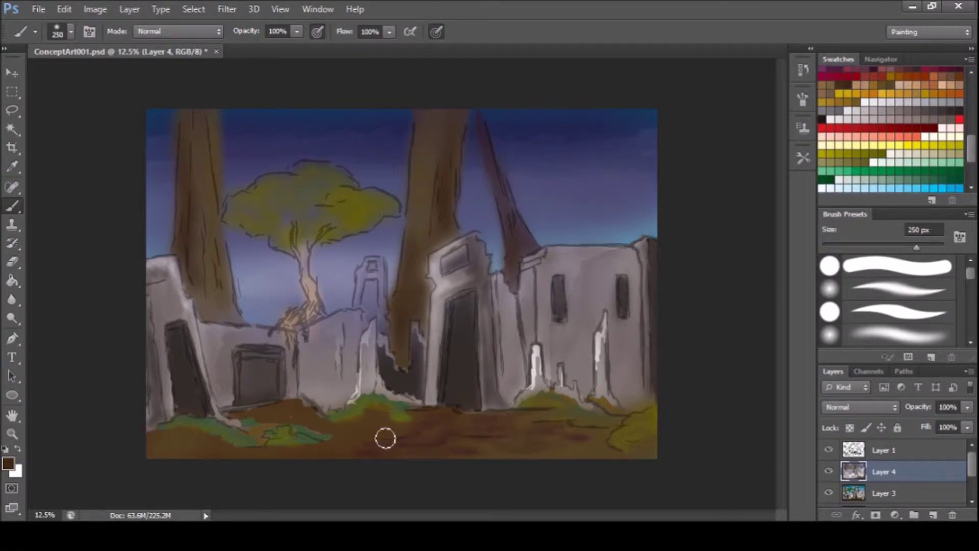
{"action": "key", "text": "period"}
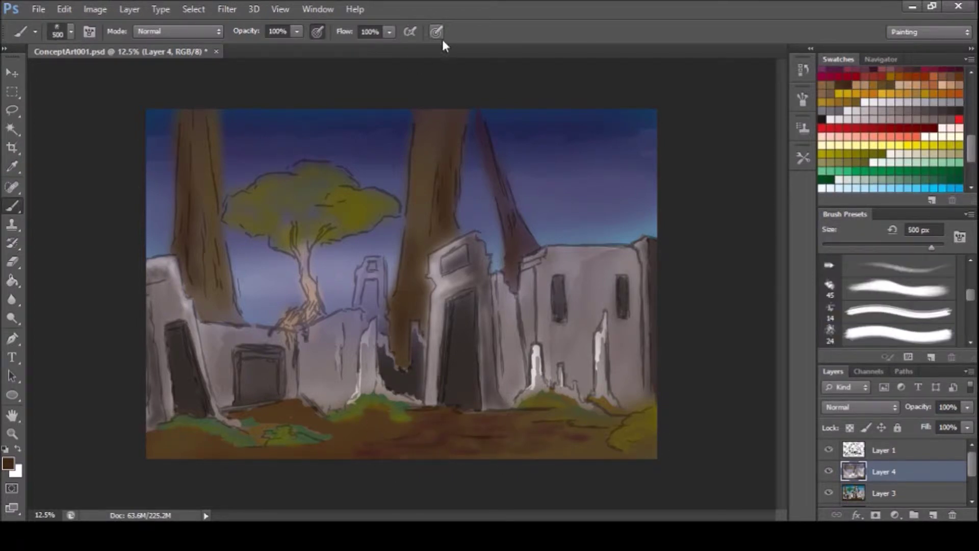
{"action": "left_click_drag", "start_coordinate": [586, 420], "coordinate": [642, 444]}
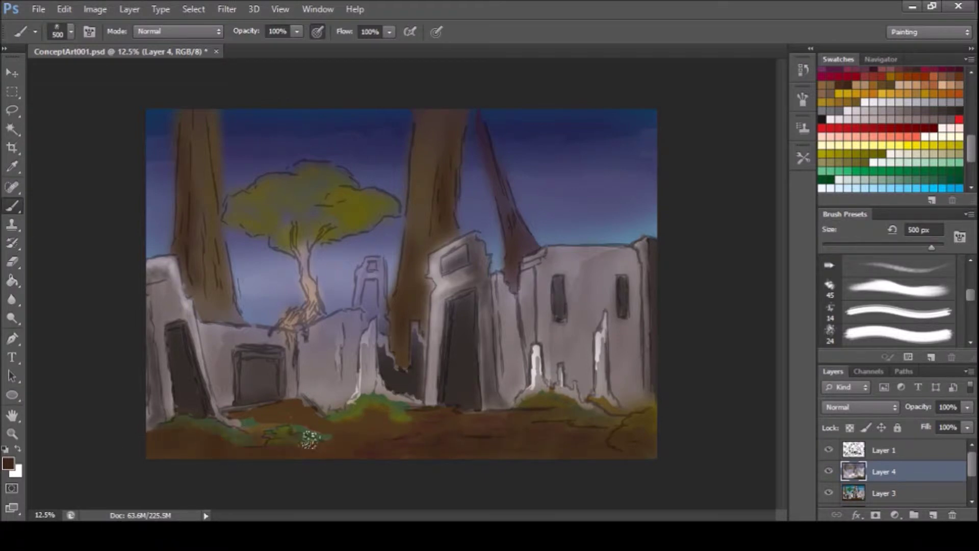
{"action": "left_click_drag", "start_coordinate": [148, 434], "coordinate": [363, 403]}
Step: Paint olive and greener moss across the ground with 175–600 px brushes
{"action": "key", "text": "bracketleft"}
{"action": "key", "text": "bracketleft"}
{"action": "key", "text": "bracketleft"}
{"action": "left_click", "coordinate": [885, 154]}
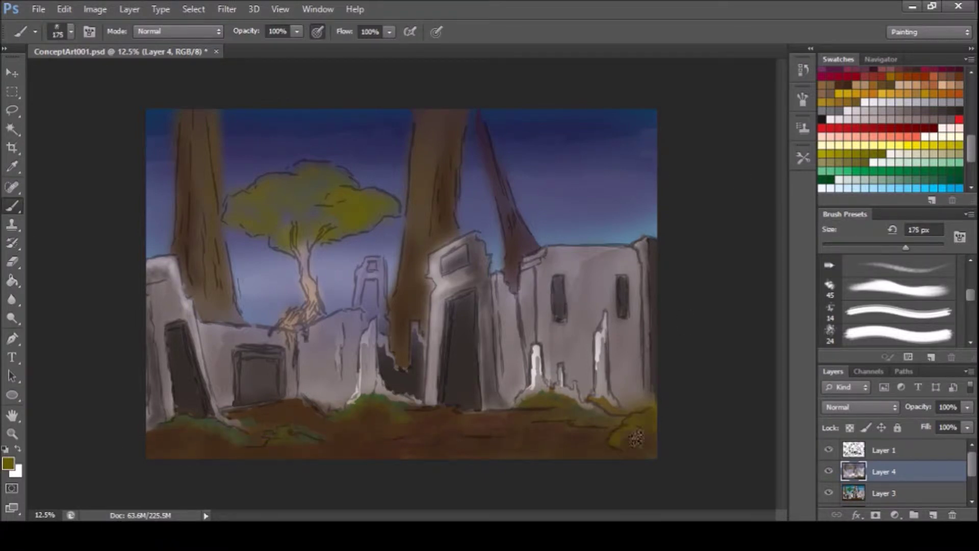
{"action": "mouse_move", "coordinate": [480, 434]}
{"action": "left_mouse_down"}
{"action": "mouse_move", "coordinate": [376, 398]}
{"action": "mouse_move", "coordinate": [372, 422]}
{"action": "mouse_move", "coordinate": [284, 438]}
{"action": "mouse_move", "coordinate": [184, 420]}
{"action": "mouse_move", "coordinate": [343, 447]}
{"action": "left_mouse_up"}
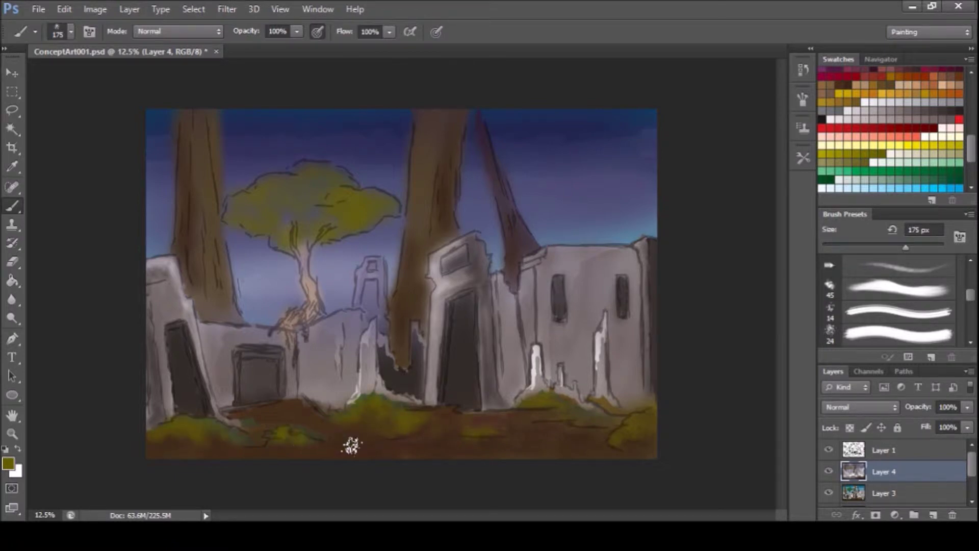
{"action": "scroll", "coordinate": [874, 157], "scroll_direction": "down", "scroll_amount": 3}
{"action": "left_click", "coordinate": [874, 102]}
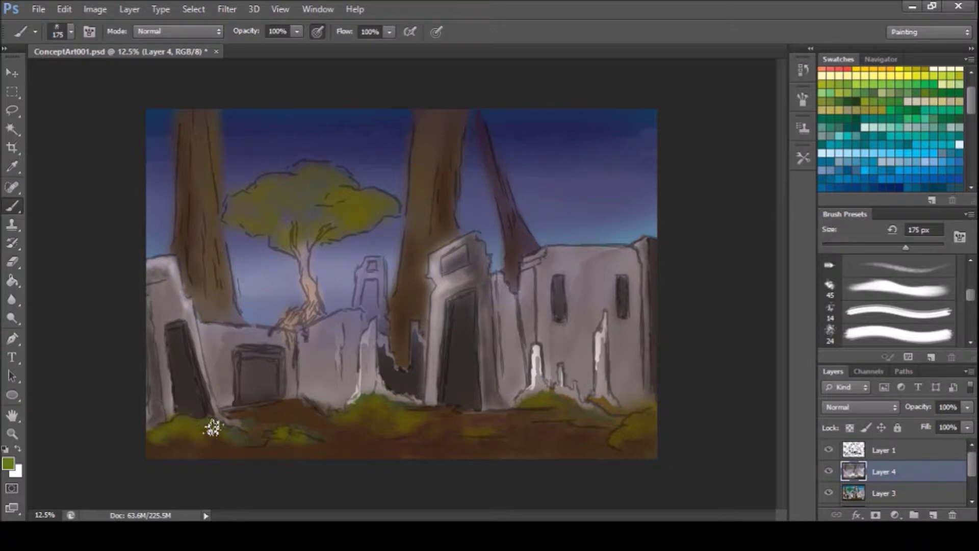
{"action": "mouse_move", "coordinate": [266, 431]}
{"action": "left_mouse_down"}
{"action": "mouse_move", "coordinate": [262, 452]}
{"action": "mouse_move", "coordinate": [299, 453]}
{"action": "mouse_move", "coordinate": [272, 444]}
{"action": "mouse_move", "coordinate": [367, 405]}
{"action": "mouse_move", "coordinate": [296, 454]}
{"action": "mouse_move", "coordinate": [590, 425]}
{"action": "mouse_move", "coordinate": [651, 430]}
{"action": "mouse_move", "coordinate": [657, 456]}
{"action": "left_mouse_up"}
{"action": "key", "text": "bracketright"}
{"action": "key", "text": "bracketright"}
{"action": "key", "text": "bracketright"}
{"action": "left_click_drag", "start_coordinate": [270, 442], "coordinate": [496, 417]}
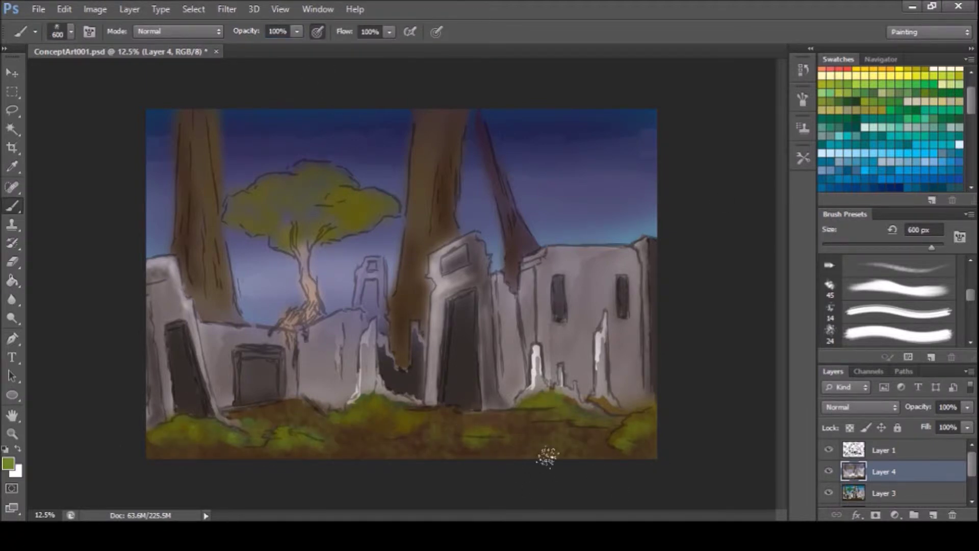
Step: Paint soft light grey clouds in the upper-right sky with a smaller brush
{"action": "key", "text": "bracketleft"}
{"action": "key", "text": "bracketleft"}
{"action": "key", "text": "bracketleft"}
{"action": "scroll", "coordinate": [896, 116], "scroll_direction": "down", "scroll_amount": 5}
{"action": "left_click", "coordinate": [896, 116]}
{"action": "mouse_move", "coordinate": [544, 181]}
{"action": "left_mouse_down"}
{"action": "mouse_move", "coordinate": [586, 171]}
{"action": "mouse_move", "coordinate": [634, 179]}
{"action": "left_mouse_up"}
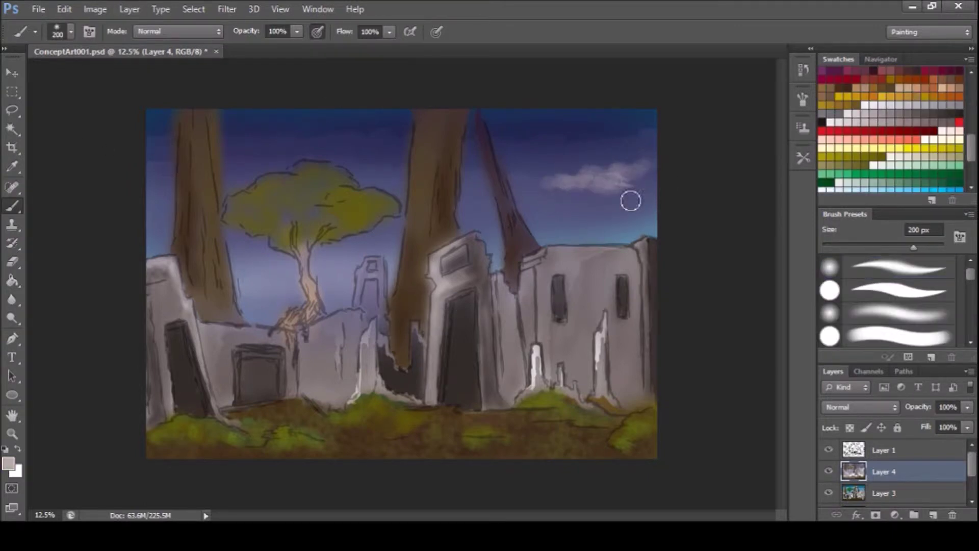
Step: Paint light grey clouds across the sky with a 400 px brush
{"action": "key", "text": "bracketright"}
{"action": "key", "text": "bracketright"}
{"action": "mouse_move", "coordinate": [543, 181]}
{"action": "left_mouse_down"}
{"action": "mouse_move", "coordinate": [667, 177]}
{"action": "mouse_move", "coordinate": [648, 163]}
{"action": "mouse_move", "coordinate": [525, 214]}
{"action": "mouse_move", "coordinate": [545, 229]}
{"action": "left_mouse_up"}
{"action": "mouse_move", "coordinate": [229, 153]}
{"action": "left_mouse_down"}
{"action": "mouse_move", "coordinate": [267, 149]}
{"action": "mouse_move", "coordinate": [229, 121]}
{"action": "mouse_move", "coordinate": [299, 114]}
{"action": "mouse_move", "coordinate": [332, 148]}
{"action": "mouse_move", "coordinate": [278, 142]}
{"action": "left_mouse_up"}
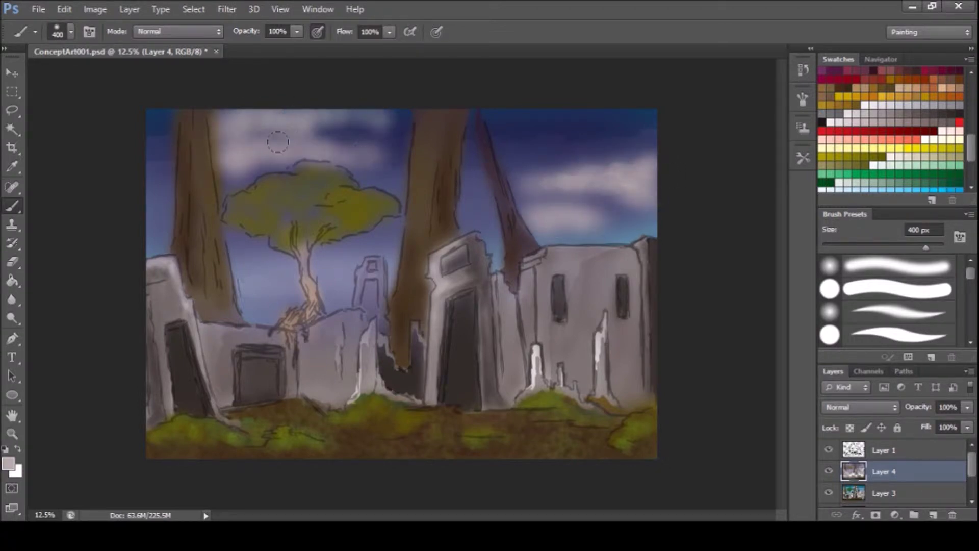
{"action": "left_click_drag", "start_coordinate": [161, 146], "coordinate": [163, 184]}
{"action": "mouse_move", "coordinate": [347, 263]}
{"action": "left_mouse_down"}
{"action": "mouse_move", "coordinate": [255, 265]}
{"action": "mouse_move", "coordinate": [296, 270]}
{"action": "left_mouse_up"}
{"action": "left_click_drag", "start_coordinate": [468, 153], "coordinate": [556, 153]}
{"action": "left_click_drag", "start_coordinate": [258, 151], "coordinate": [346, 154]}
{"action": "left_click_drag", "start_coordinate": [227, 133], "coordinate": [393, 128]}
Step: Layer darker and near-darkest grey cloud shadows across the sky, then save with Ctrl+S
{"action": "left_click", "coordinate": [930, 112]}
{"action": "left_click_drag", "start_coordinate": [525, 176], "coordinate": [645, 196]}
{"action": "mouse_move", "coordinate": [525, 179]}
{"action": "left_mouse_down"}
{"action": "mouse_move", "coordinate": [653, 206]}
{"action": "mouse_move", "coordinate": [635, 213]}
{"action": "left_mouse_up"}
{"action": "left_click_drag", "start_coordinate": [153, 171], "coordinate": [365, 158]}
{"action": "left_click_drag", "start_coordinate": [225, 133], "coordinate": [306, 127]}
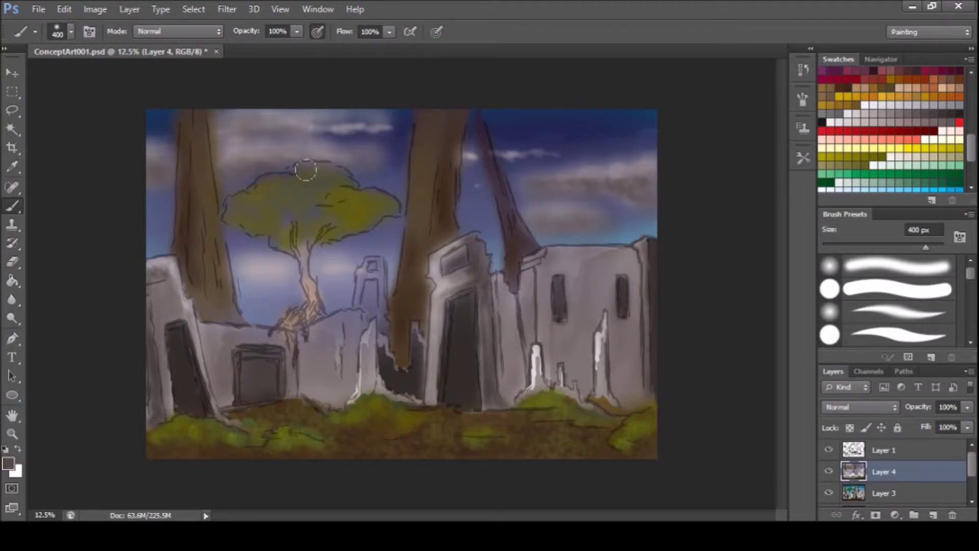
{"action": "left_click_drag", "start_coordinate": [232, 276], "coordinate": [352, 270]}
{"action": "left_click", "coordinate": [954, 109]}
{"action": "left_click_drag", "start_coordinate": [533, 183], "coordinate": [603, 186]}
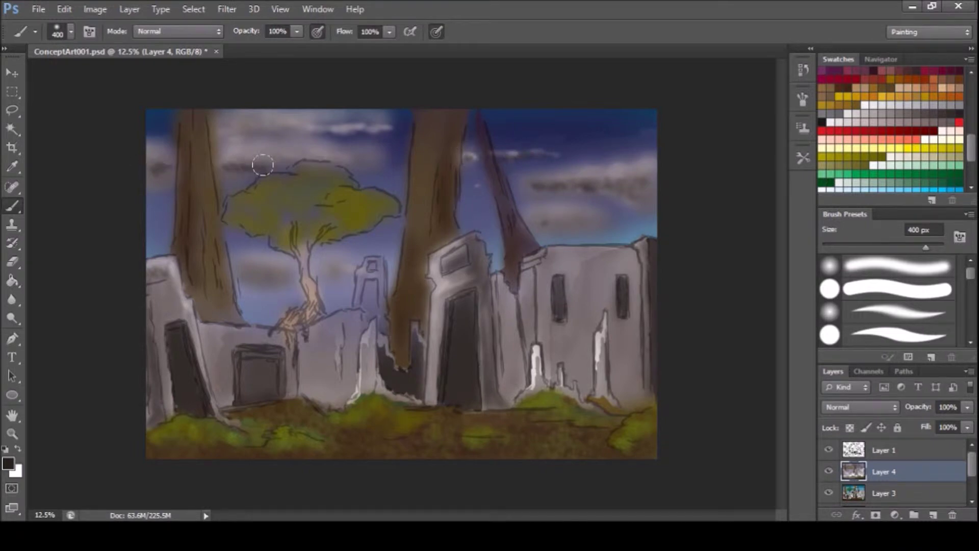
{"action": "left_click_drag", "start_coordinate": [227, 128], "coordinate": [380, 128]}
{"action": "left_click_drag", "start_coordinate": [245, 278], "coordinate": [345, 275]}
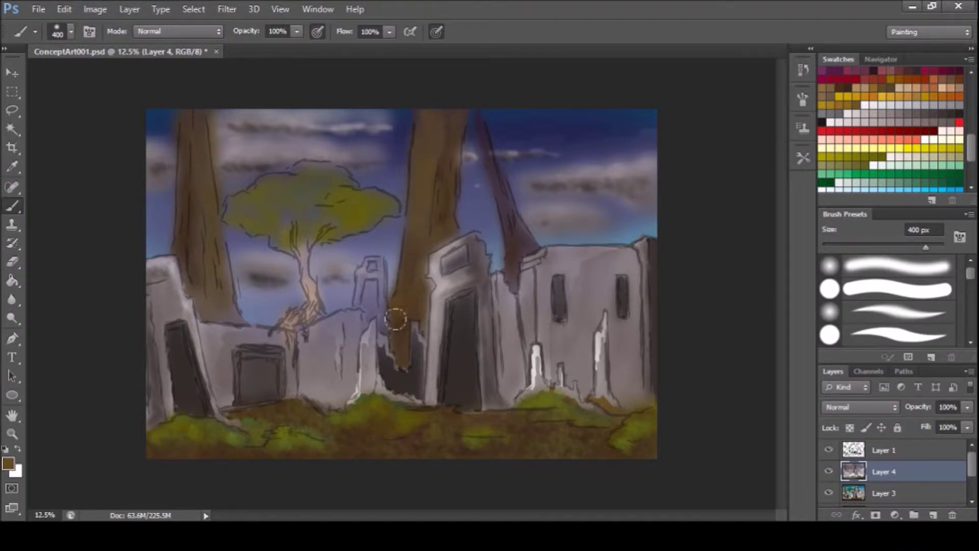
{"action": "key", "text": "ctrl+s"}
{"action": "left_click_drag", "start_coordinate": [972, 147], "coordinate": [972, 168]}
Step: Add a new layer and paint dark blue-purple mountain shapes in the sky
{"action": "key", "text": "ctrl+shift+alt+n"}
{"action": "left_click_drag", "start_coordinate": [537, 234], "coordinate": [545, 207]}
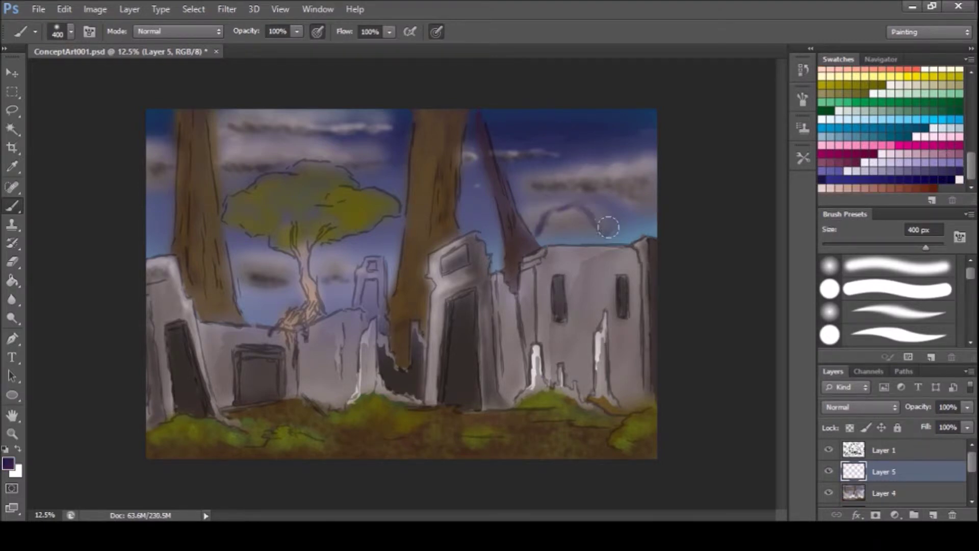
{"action": "mouse_move", "coordinate": [547, 221]}
{"action": "left_mouse_down"}
{"action": "mouse_move", "coordinate": [619, 225]}
{"action": "mouse_move", "coordinate": [544, 215]}
{"action": "mouse_move", "coordinate": [632, 229]}
{"action": "left_mouse_up"}
{"action": "mouse_move", "coordinate": [233, 280]}
{"action": "left_mouse_down"}
{"action": "mouse_move", "coordinate": [270, 295]}
{"action": "mouse_move", "coordinate": [388, 276]}
{"action": "left_mouse_up"}
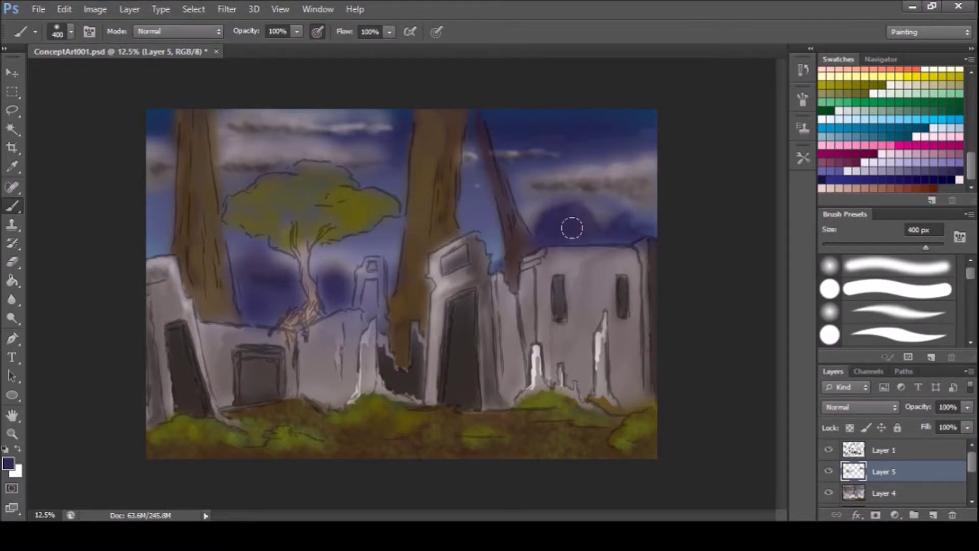
{"action": "scroll", "coordinate": [892, 127], "scroll_direction": "up", "scroll_amount": 3}
Step: Blend mauve over the mountains and add a pale snowy streak
{"action": "left_click", "coordinate": [543, 235], "text": "alt"}
{"action": "mouse_move", "coordinate": [543, 224]}
{"action": "left_mouse_down"}
{"action": "mouse_move", "coordinate": [655, 230]}
{"action": "mouse_move", "coordinate": [629, 225]}
{"action": "left_mouse_up"}
{"action": "mouse_move", "coordinate": [239, 270]}
{"action": "left_mouse_down"}
{"action": "mouse_move", "coordinate": [251, 295]}
{"action": "mouse_move", "coordinate": [286, 280]}
{"action": "mouse_move", "coordinate": [354, 296]}
{"action": "left_mouse_up"}
{"action": "left_click", "coordinate": [538, 224], "text": "alt"}
{"action": "left_click_drag", "start_coordinate": [546, 210], "coordinate": [535, 229]}
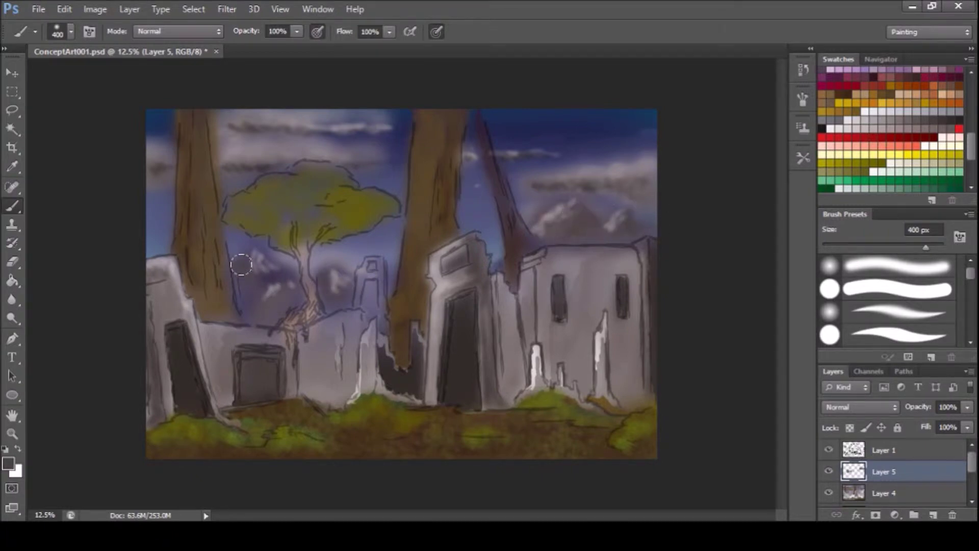
Step: Paint dark purple mountains left of the small tree with another grey
{"action": "left_click", "coordinate": [935, 121]}
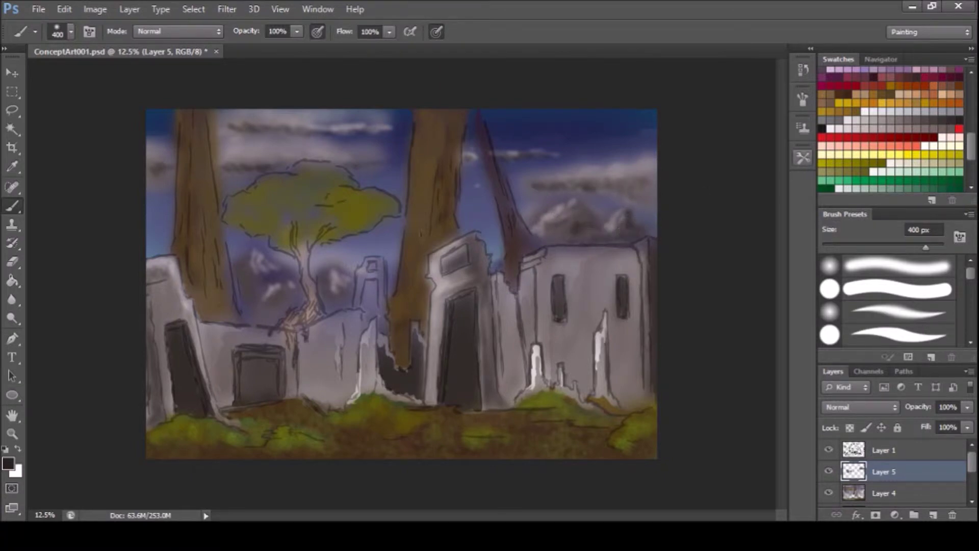
{"action": "left_click_drag", "start_coordinate": [240, 274], "coordinate": [200, 317]}
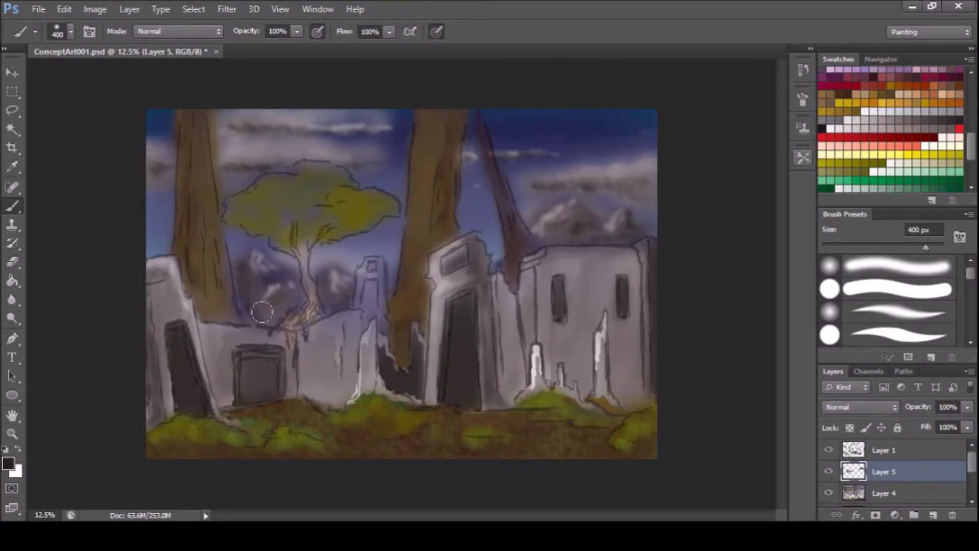
{"action": "left_click", "coordinate": [885, 492]}
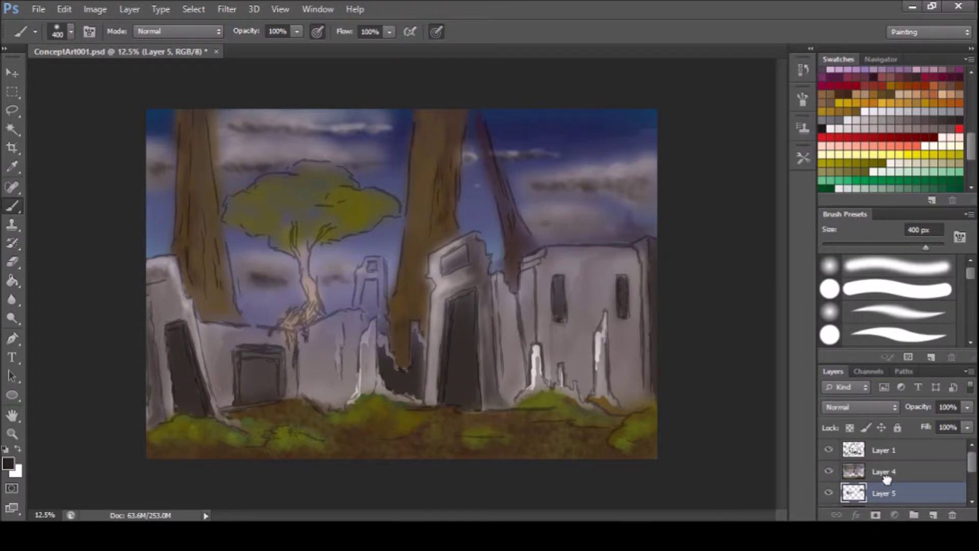
Step: Lighten and texture the central and left tree trunks with tan strokes
{"action": "scroll", "coordinate": [957, 105], "scroll_direction": "up", "scroll_amount": 1}
{"action": "left_click_drag", "start_coordinate": [408, 260], "coordinate": [408, 248]}
{"action": "left_click_drag", "start_coordinate": [400, 356], "coordinate": [427, 160]}
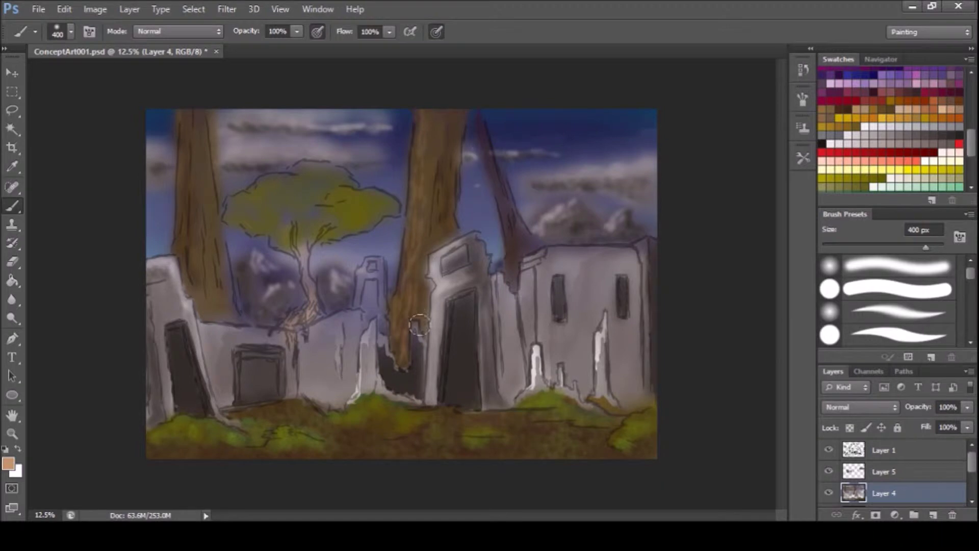
{"action": "left_click_drag", "start_coordinate": [221, 311], "coordinate": [212, 96]}
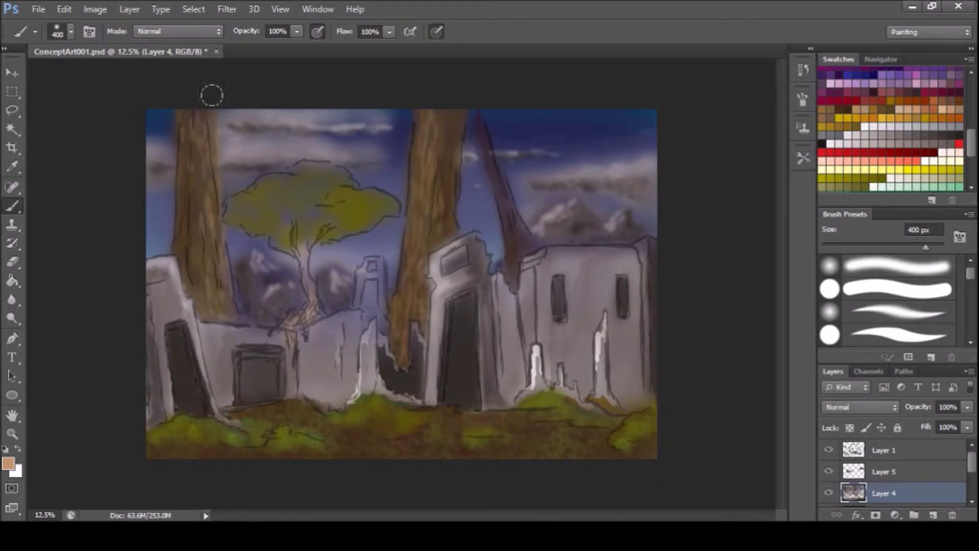
Step: Streak the left trunk with dark brown and hide the Layer 1 sketch lines
{"action": "left_click", "coordinate": [834, 134]}
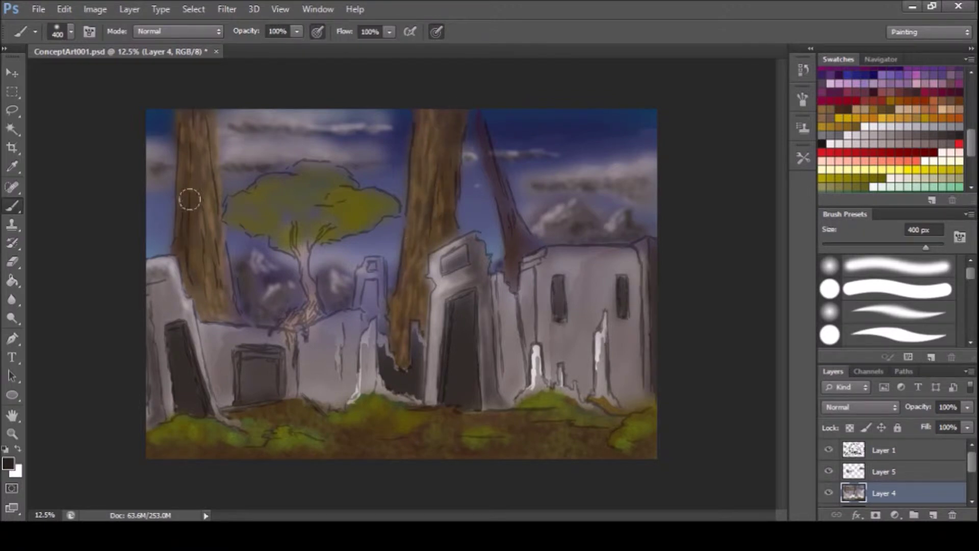
{"action": "left_click_drag", "start_coordinate": [182, 122], "coordinate": [201, 219]}
{"action": "left_click", "coordinate": [829, 449]}
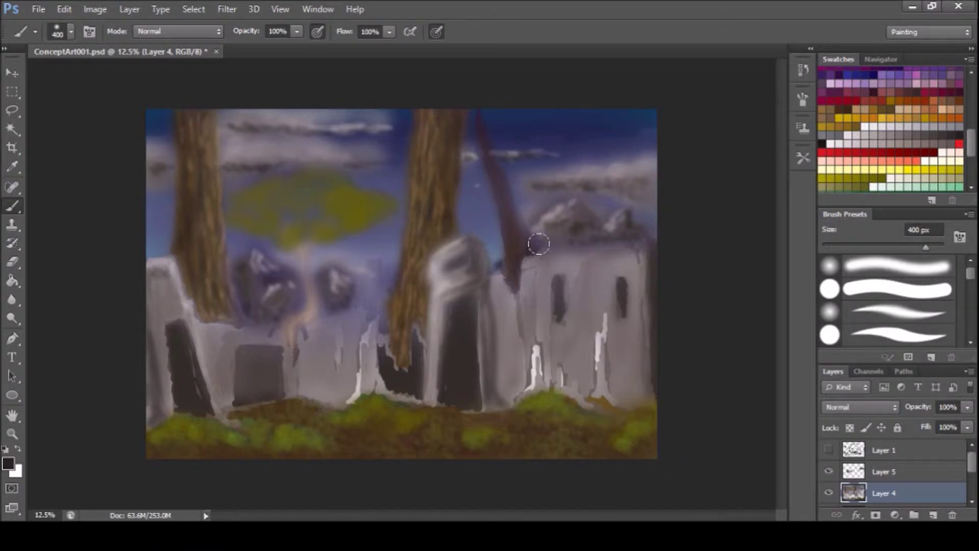
Step: Repaint the diagonal trunk and root brown and darken the right building's edge near-black
{"action": "left_click", "coordinate": [943, 96]}
{"action": "left_click_drag", "start_coordinate": [510, 242], "coordinate": [470, 116]}
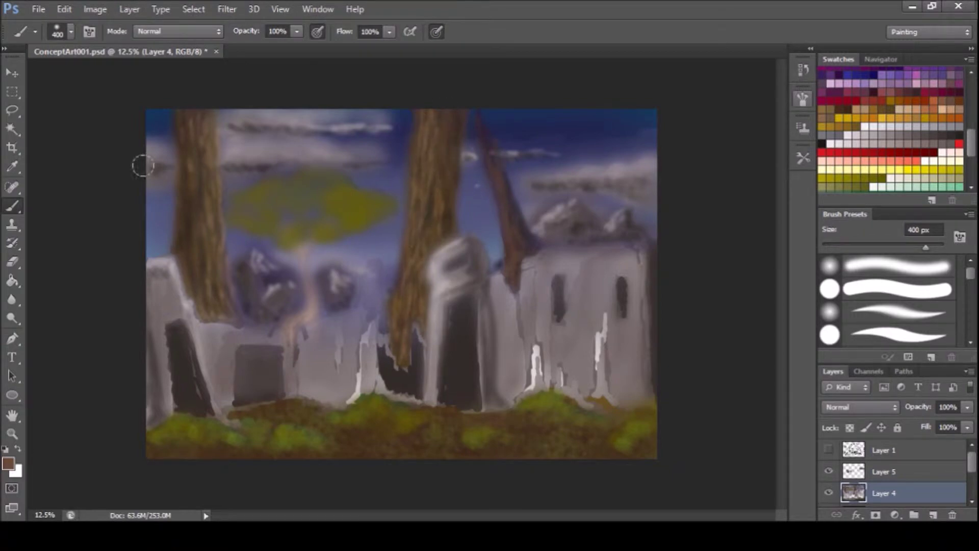
{"action": "left_click_drag", "start_coordinate": [308, 300], "coordinate": [296, 337]}
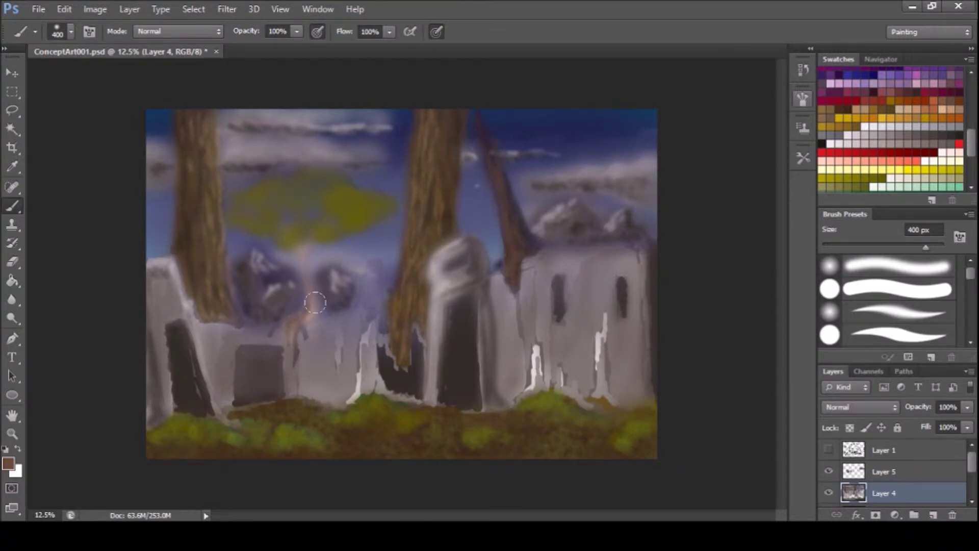
{"action": "left_click", "coordinate": [961, 131]}
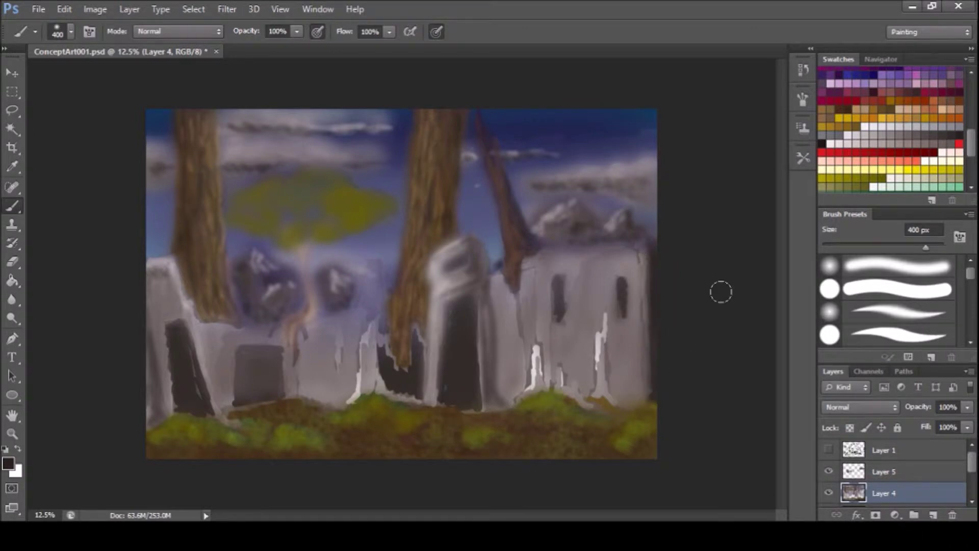
{"action": "left_click_drag", "start_coordinate": [635, 250], "coordinate": [640, 292]}
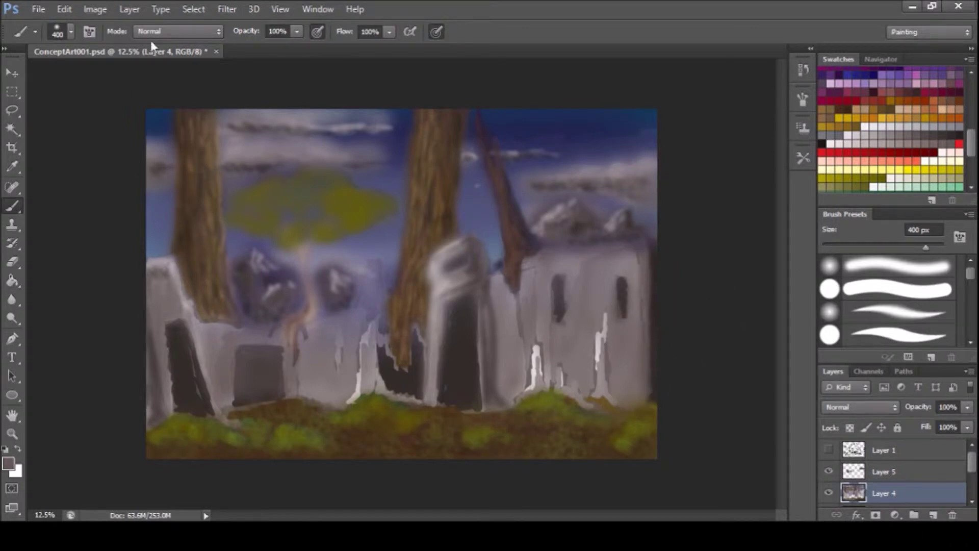
Step: Cover the right building's white drips and wall edges with greys at 400 px
{"action": "key", "text": "bracketleft"}
{"action": "key", "text": "bracketleft"}
{"action": "key", "text": "bracketleft"}
{"action": "left_click", "coordinate": [660, 257], "text": "alt"}
{"action": "left_click", "coordinate": [584, 292], "text": "alt"}
{"action": "key", "text": "bracketright"}
{"action": "key", "text": "bracketright"}
{"action": "key", "text": "bracketright"}
{"action": "mouse_move", "coordinate": [612, 377]}
{"action": "left_mouse_down"}
{"action": "mouse_move", "coordinate": [541, 261]}
{"action": "mouse_move", "coordinate": [520, 380]}
{"action": "left_mouse_up"}
{"action": "mouse_move", "coordinate": [434, 397]}
{"action": "left_mouse_down"}
{"action": "mouse_move", "coordinate": [433, 271]}
{"action": "mouse_move", "coordinate": [476, 280]}
{"action": "left_mouse_up"}
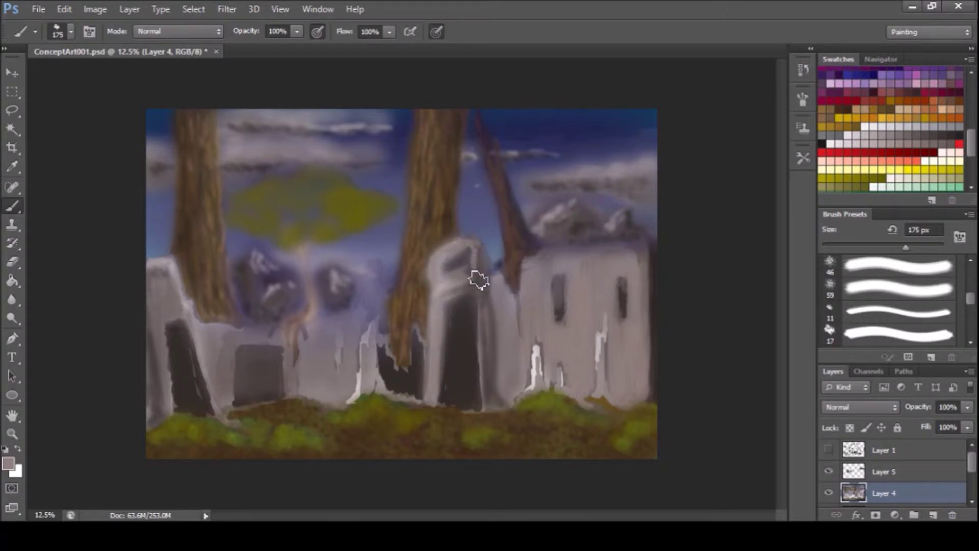
{"action": "left_click", "coordinate": [929, 134]}
{"action": "left_click_drag", "start_coordinate": [649, 319], "coordinate": [645, 389]}
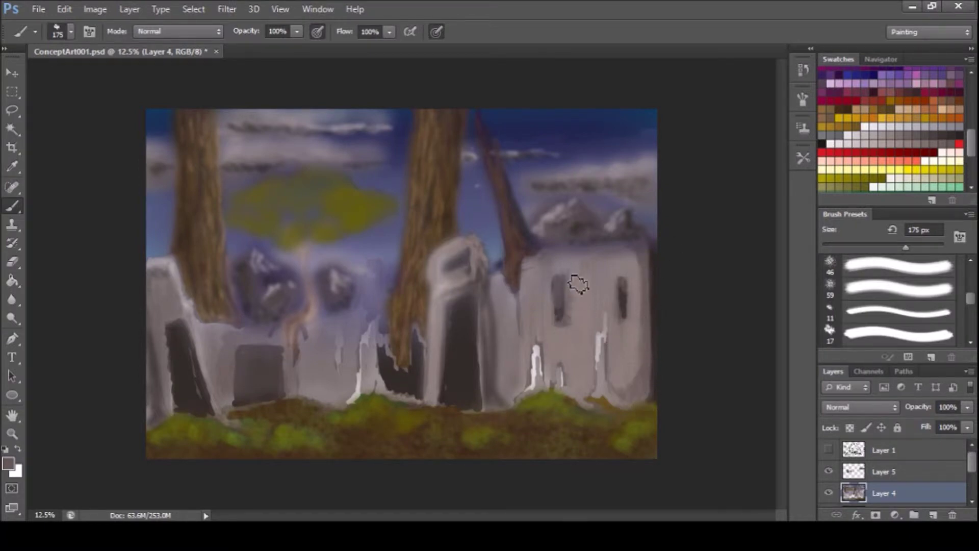
Step: Highlight the right building's left edge and wall with light lavender-grey
{"action": "left_click", "coordinate": [515, 277], "text": "alt"}
{"action": "mouse_move", "coordinate": [515, 277]}
{"action": "left_mouse_down"}
{"action": "mouse_move", "coordinate": [527, 299]}
{"action": "mouse_move", "coordinate": [527, 282]}
{"action": "mouse_move", "coordinate": [531, 310]}
{"action": "mouse_move", "coordinate": [541, 260]}
{"action": "mouse_move", "coordinate": [559, 253]}
{"action": "mouse_move", "coordinate": [580, 265]}
{"action": "left_mouse_up"}
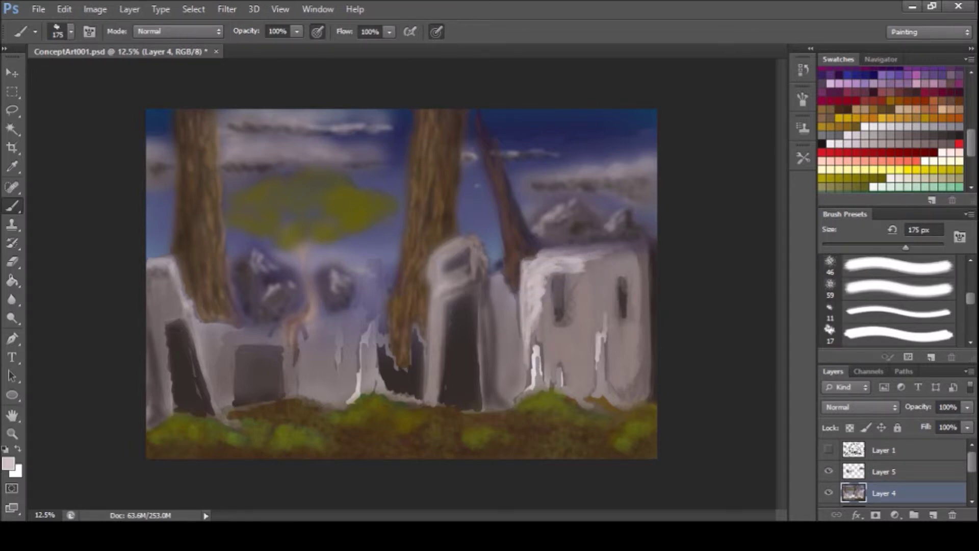
{"action": "mouse_move", "coordinate": [547, 304]}
{"action": "left_mouse_down"}
{"action": "mouse_move", "coordinate": [529, 367]}
{"action": "mouse_move", "coordinate": [511, 319]}
{"action": "left_mouse_up"}
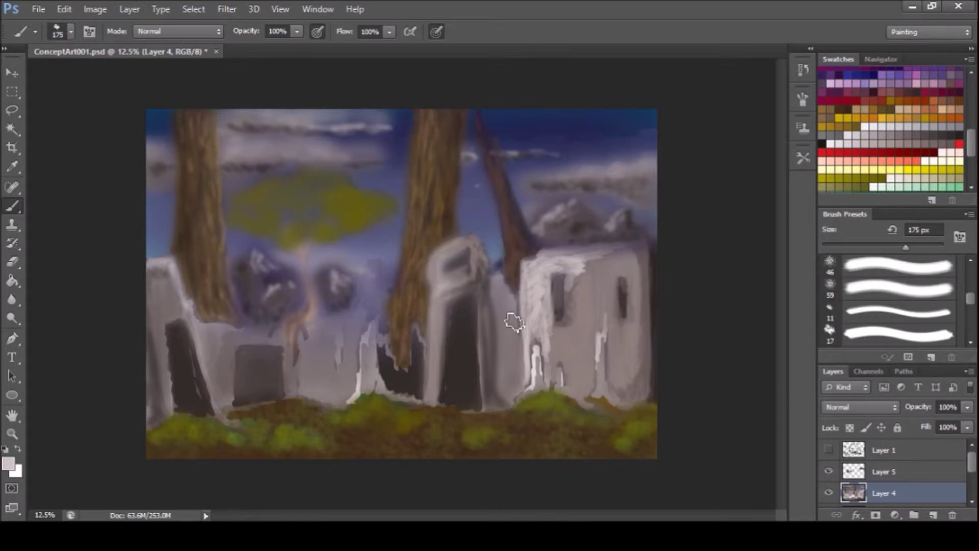
{"action": "left_click_drag", "start_coordinate": [573, 300], "coordinate": [546, 352]}
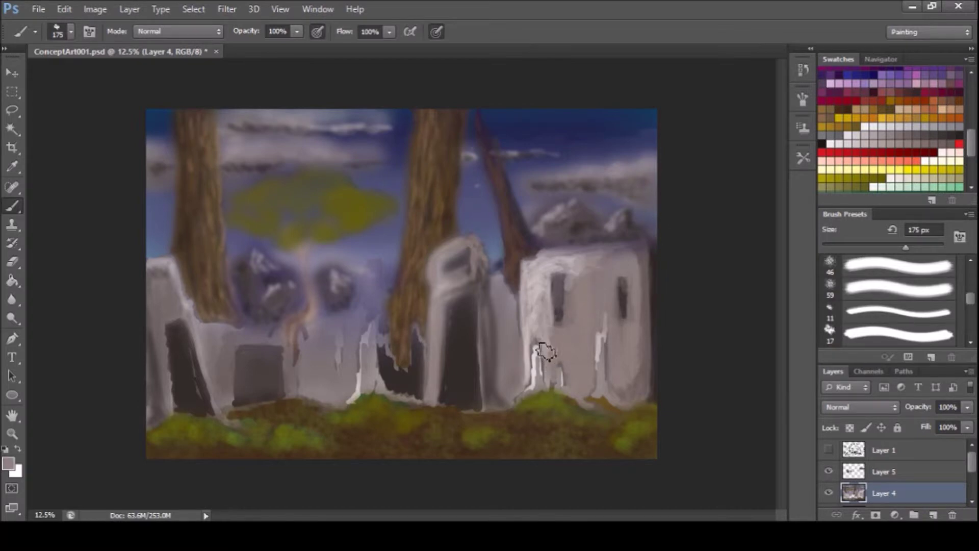
Step: Darken the right building's windows near-black and zoom to 25%
{"action": "left_click", "coordinate": [935, 147]}
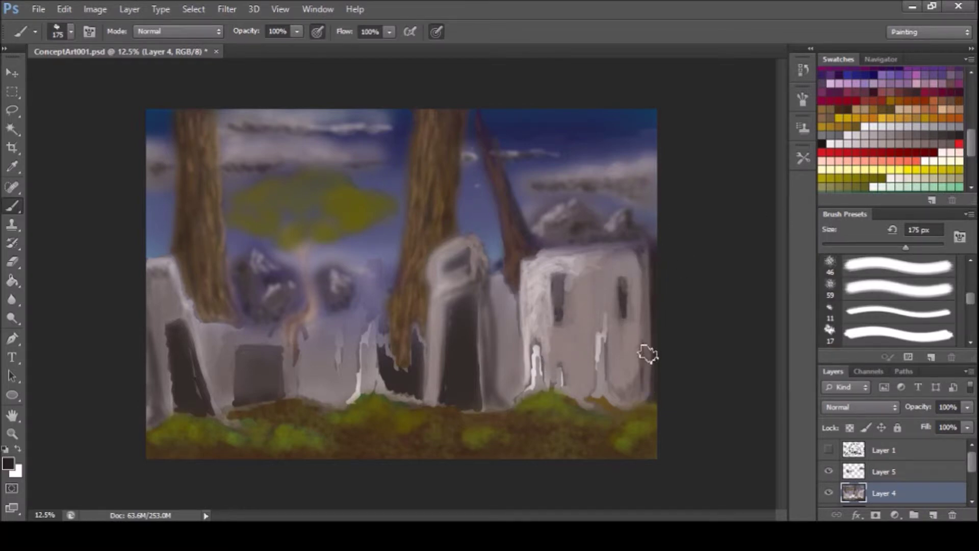
{"action": "left_click_drag", "start_coordinate": [557, 332], "coordinate": [557, 313]}
{"action": "mouse_move", "coordinate": [623, 281]}
{"action": "left_mouse_down"}
{"action": "mouse_move", "coordinate": [626, 324]}
{"action": "mouse_move", "coordinate": [619, 280]}
{"action": "left_mouse_up"}
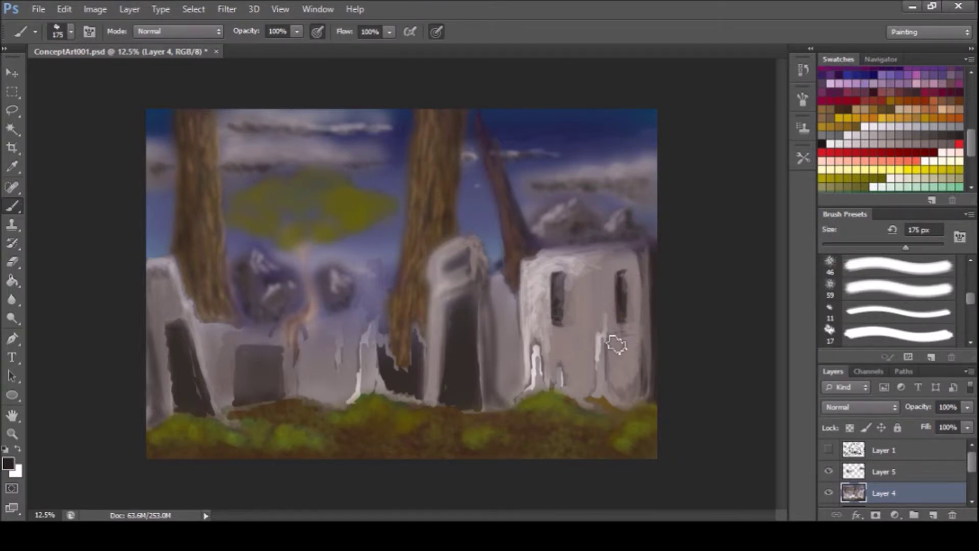
{"action": "key", "text": "ctrl+plus"}
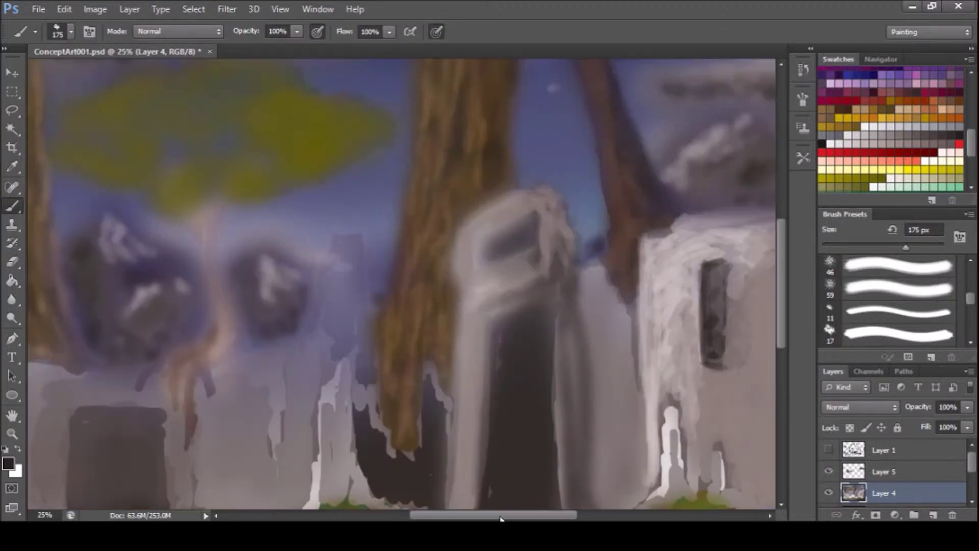
Step: Add dark dabs around the right window and light grey highlights down the building's right edge
{"action": "scroll", "coordinate": [551, 388], "scroll_direction": "right", "scroll_amount": 5}
{"action": "mouse_move", "coordinate": [536, 383]}
{"action": "left_mouse_down"}
{"action": "mouse_move", "coordinate": [568, 400]}
{"action": "mouse_move", "coordinate": [558, 423]}
{"action": "mouse_move", "coordinate": [566, 418]}
{"action": "mouse_move", "coordinate": [569, 447]}
{"action": "left_mouse_up"}
{"action": "left_click_drag", "start_coordinate": [581, 381], "coordinate": [530, 396]}
{"action": "left_click", "coordinate": [585, 228], "text": "alt"}
{"action": "left_click_drag", "start_coordinate": [592, 263], "coordinate": [595, 357]}
{"action": "left_click_drag", "start_coordinate": [591, 298], "coordinate": [594, 395]}
{"action": "left_click_drag", "start_coordinate": [591, 260], "coordinate": [594, 413]}
{"action": "left_click_drag", "start_coordinate": [594, 368], "coordinate": [596, 467]}
Step: Paint a textured grey stone band below the window and soften it with a 76% blur
{"action": "left_click", "coordinate": [475, 351]}
{"action": "left_click", "coordinate": [556, 394], "text": "alt"}
{"action": "left_click_drag", "start_coordinate": [360, 378], "coordinate": [431, 376]}
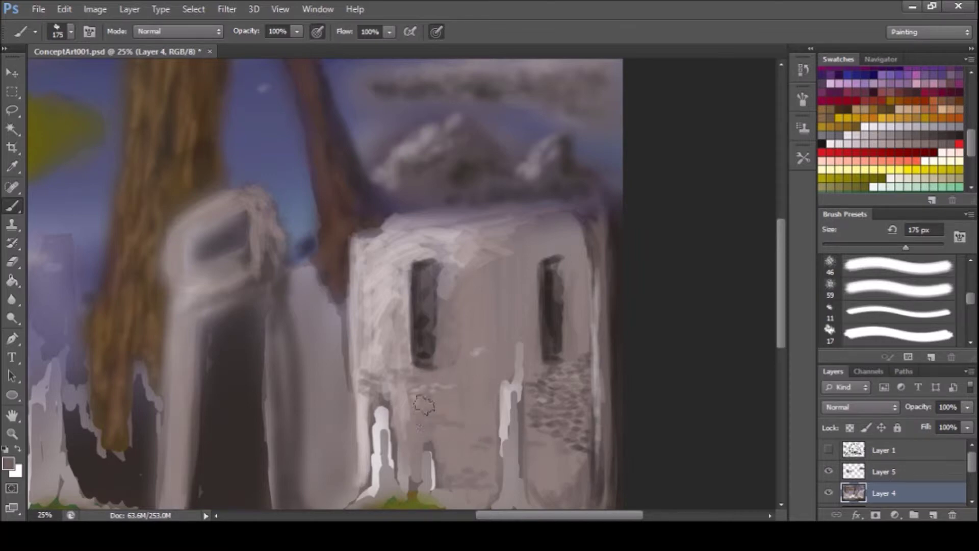
{"action": "key", "text": "r"}
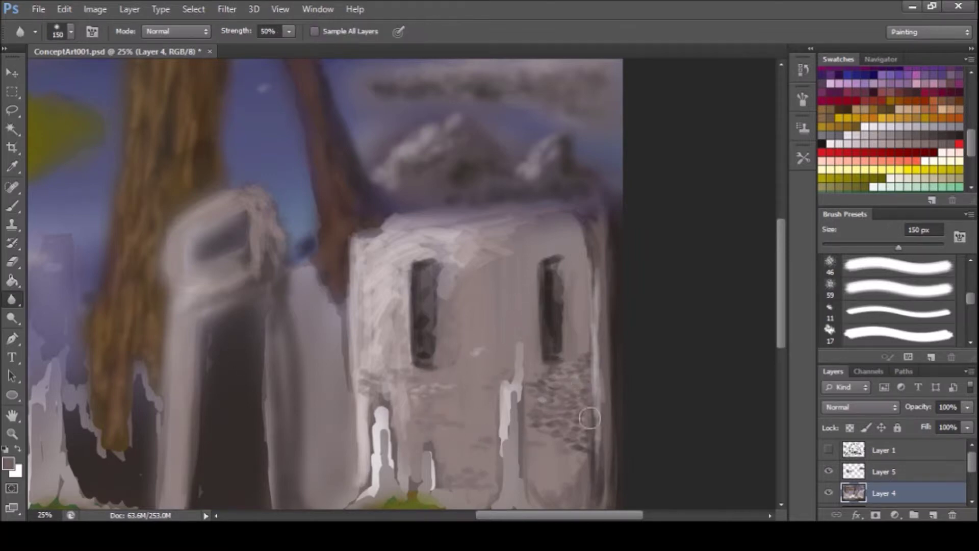
{"action": "key", "text": "7"}
{"action": "key", "text": "6"}
{"action": "key", "text": "b"}
Step: Darken the middle wall's vertical stroke, base and upper edges, smoothing its strip greyish-brown
{"action": "left_click_drag", "start_coordinate": [288, 272], "coordinate": [290, 388]}
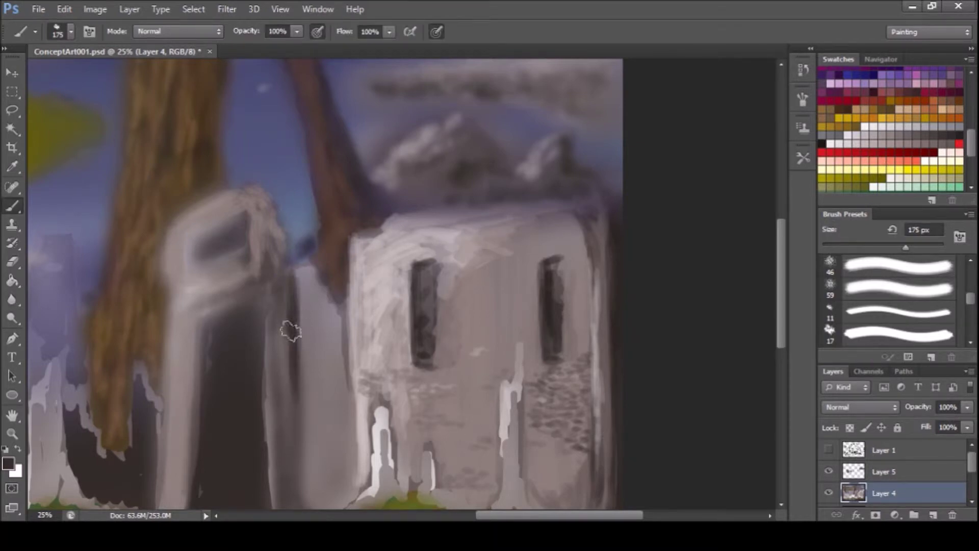
{"action": "scroll", "coordinate": [296, 454], "scroll_direction": "down", "scroll_amount": 3}
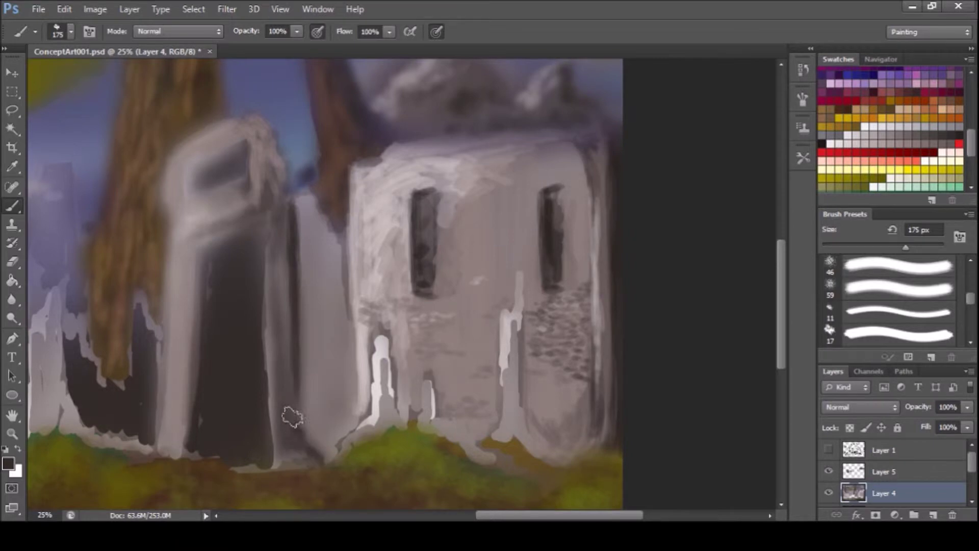
{"action": "mouse_move", "coordinate": [339, 446]}
{"action": "left_mouse_down"}
{"action": "mouse_move", "coordinate": [347, 415]}
{"action": "mouse_move", "coordinate": [324, 452]}
{"action": "left_mouse_up"}
{"action": "left_click", "coordinate": [306, 352], "text": "alt"}
{"action": "mouse_move", "coordinate": [307, 290]}
{"action": "left_mouse_down"}
{"action": "mouse_move", "coordinate": [339, 343]}
{"action": "mouse_move", "coordinate": [328, 421]}
{"action": "left_mouse_up"}
{"action": "left_click_drag", "start_coordinate": [298, 204], "coordinate": [327, 286]}
{"action": "left_click", "coordinate": [289, 209], "text": "alt"}
{"action": "mouse_move", "coordinate": [293, 198]}
{"action": "left_mouse_down"}
{"action": "mouse_move", "coordinate": [339, 242]}
{"action": "mouse_move", "coordinate": [344, 291]}
{"action": "left_mouse_up"}
{"action": "mouse_move", "coordinate": [301, 201]}
{"action": "left_mouse_down"}
{"action": "mouse_move", "coordinate": [339, 240]}
{"action": "mouse_move", "coordinate": [331, 251]}
{"action": "left_mouse_up"}
Step: Highlight the wall's lower and left edges in light grey, then save
{"action": "left_click", "coordinate": [299, 236], "text": "alt"}
{"action": "left_click_drag", "start_coordinate": [347, 337], "coordinate": [352, 403]}
{"action": "left_click_drag", "start_coordinate": [280, 247], "coordinate": [291, 394]}
{"action": "left_click", "coordinate": [295, 506], "text": "alt"}
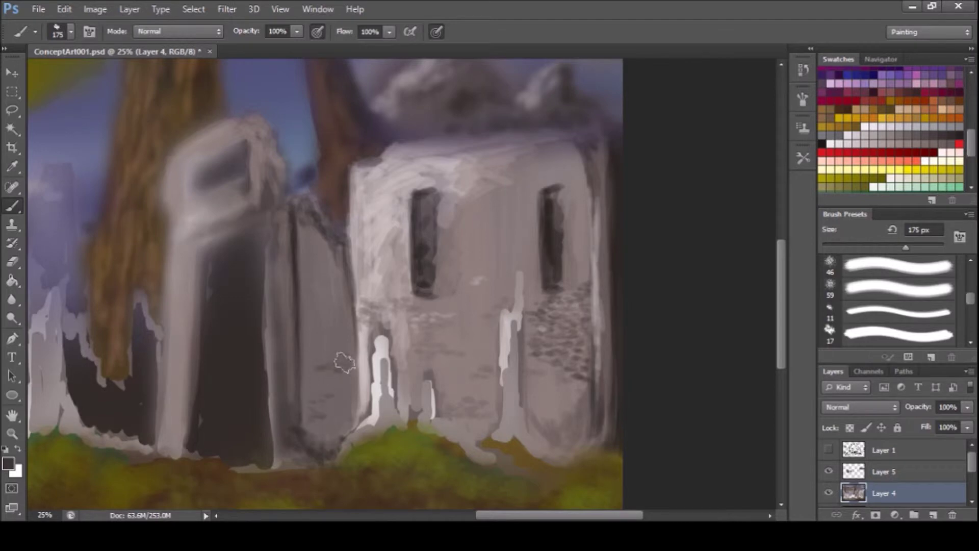
{"action": "key", "text": "ctrl+s"}
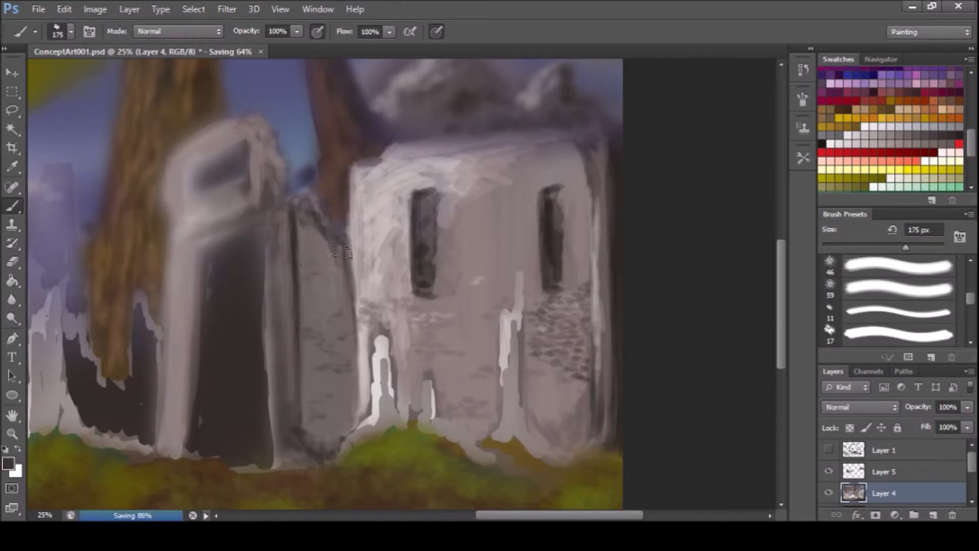
Step: Highlight the arch's right and inner edges and darken the doorway's right edge in dark grey
{"action": "left_click", "coordinate": [259, 229], "text": "alt"}
{"action": "mouse_move", "coordinate": [258, 230]}
{"action": "left_mouse_down"}
{"action": "mouse_move", "coordinate": [264, 464]}
{"action": "mouse_move", "coordinate": [273, 453]}
{"action": "mouse_move", "coordinate": [266, 248]}
{"action": "left_mouse_up"}
{"action": "left_click_drag", "start_coordinate": [255, 197], "coordinate": [255, 127]}
{"action": "left_click", "coordinate": [279, 456], "text": "alt"}
{"action": "left_click_drag", "start_coordinate": [279, 456], "coordinate": [261, 142]}
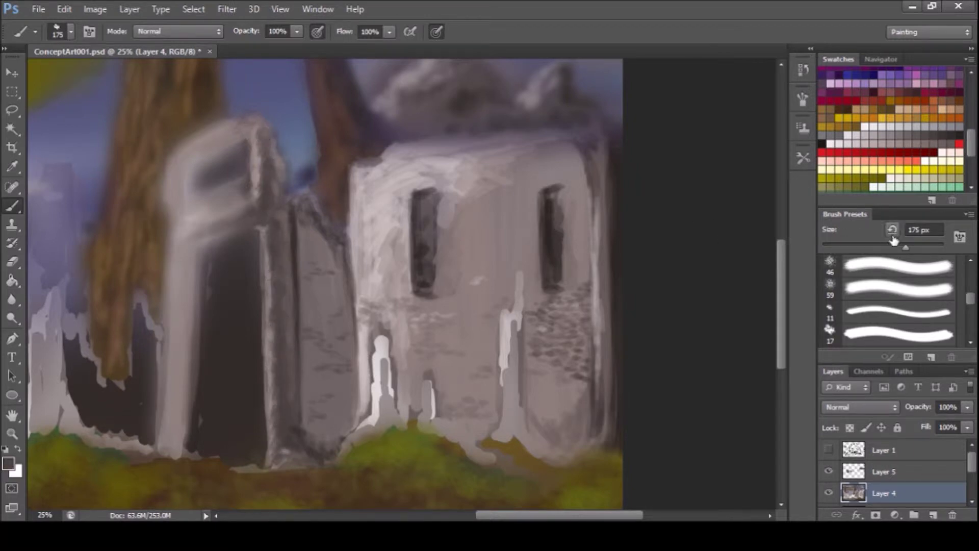
{"action": "mouse_move", "coordinate": [284, 389]}
{"action": "left_mouse_down"}
{"action": "mouse_move", "coordinate": [280, 209]}
{"action": "mouse_move", "coordinate": [260, 123]}
{"action": "left_mouse_up"}
{"action": "left_click", "coordinate": [250, 209], "text": "alt"}
{"action": "mouse_move", "coordinate": [211, 237]}
{"action": "left_mouse_down"}
{"action": "mouse_move", "coordinate": [247, 194]}
{"action": "mouse_move", "coordinate": [162, 227]}
{"action": "mouse_move", "coordinate": [183, 230]}
{"action": "mouse_move", "coordinate": [195, 173]}
{"action": "mouse_move", "coordinate": [242, 190]}
{"action": "mouse_move", "coordinate": [197, 146]}
{"action": "mouse_move", "coordinate": [177, 144]}
{"action": "left_mouse_up"}
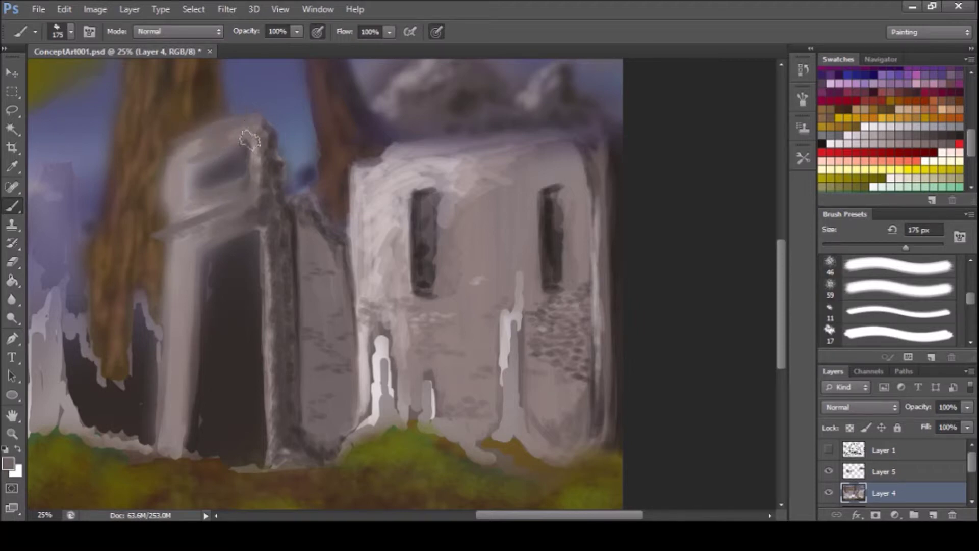
Step: Lighten the doorway's left pillar, define the lintel ledge, and darken the upper window
{"action": "mouse_move", "coordinate": [213, 235]}
{"action": "left_mouse_down"}
{"action": "mouse_move", "coordinate": [190, 321]}
{"action": "mouse_move", "coordinate": [192, 443]}
{"action": "left_mouse_up"}
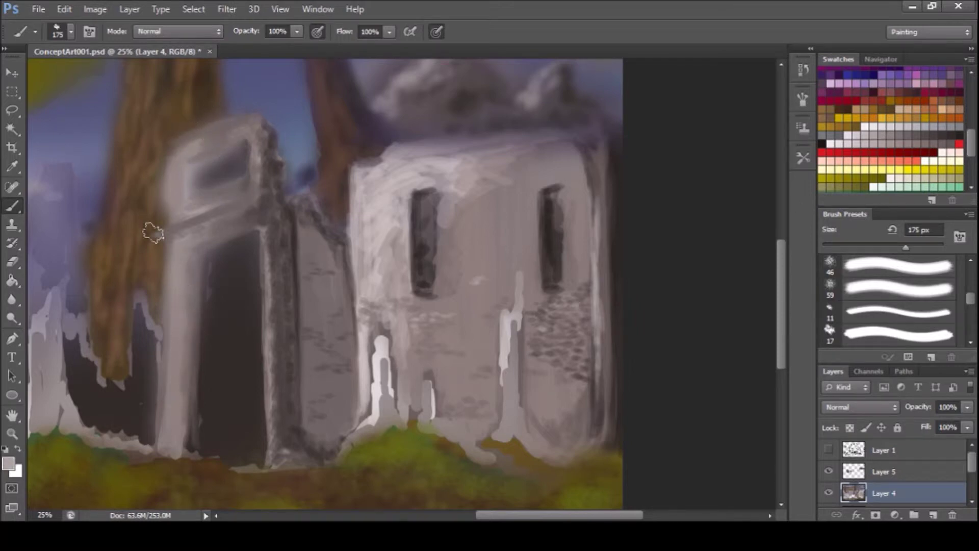
{"action": "left_click_drag", "start_coordinate": [175, 237], "coordinate": [166, 450]}
{"action": "mouse_move", "coordinate": [166, 403]}
{"action": "left_mouse_down"}
{"action": "mouse_move", "coordinate": [173, 153]}
{"action": "mouse_move", "coordinate": [224, 124]}
{"action": "mouse_move", "coordinate": [181, 209]}
{"action": "left_mouse_up"}
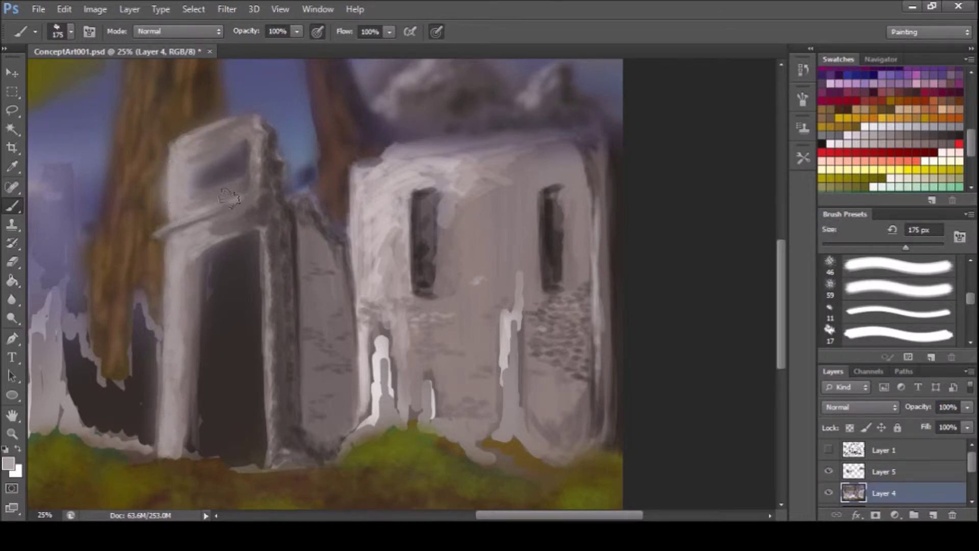
{"action": "left_click_drag", "start_coordinate": [161, 247], "coordinate": [229, 206]}
{"action": "mouse_move", "coordinate": [185, 164]}
{"action": "left_mouse_down"}
{"action": "mouse_move", "coordinate": [234, 145]}
{"action": "mouse_move", "coordinate": [212, 149]}
{"action": "left_mouse_up"}
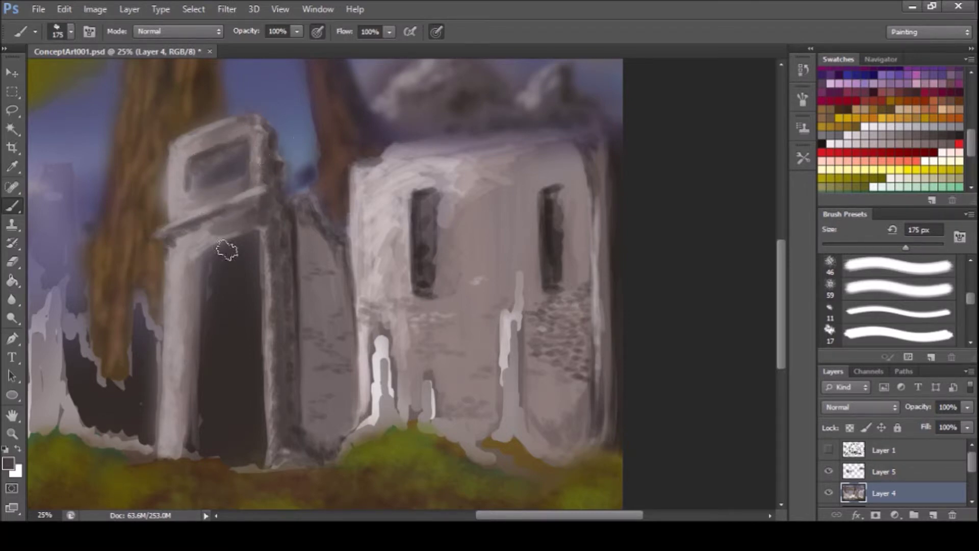
{"action": "mouse_move", "coordinate": [186, 185]}
{"action": "left_mouse_down"}
{"action": "mouse_move", "coordinate": [212, 182]}
{"action": "mouse_move", "coordinate": [198, 184]}
{"action": "left_mouse_up"}
Step: Highlight the left pillar's top and sides, and darken the doorway interior with near-black
{"action": "left_click", "coordinate": [176, 233], "text": "alt"}
{"action": "left_click_drag", "start_coordinate": [177, 144], "coordinate": [239, 124]}
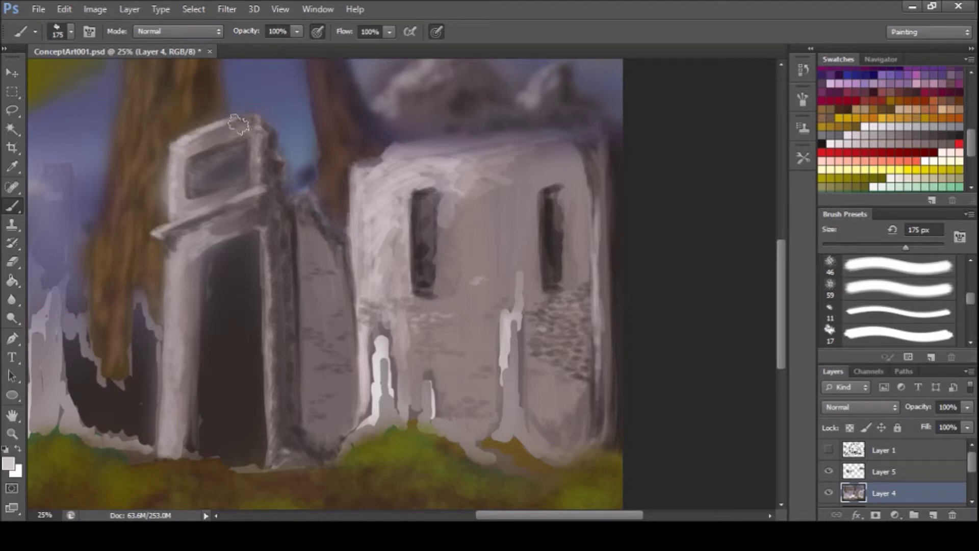
{"action": "left_click_drag", "start_coordinate": [172, 260], "coordinate": [161, 311]}
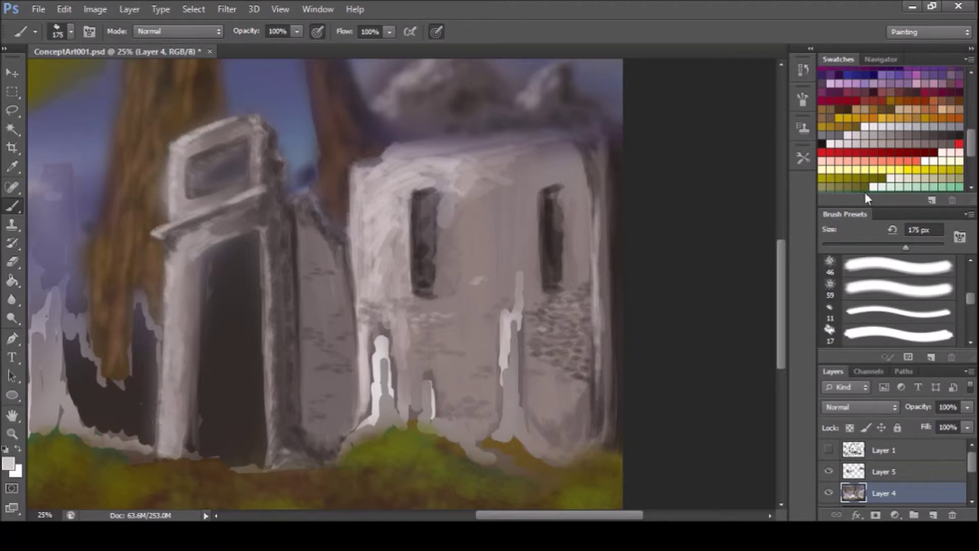
{"action": "mouse_move", "coordinate": [206, 161]}
{"action": "left_mouse_down"}
{"action": "mouse_move", "coordinate": [203, 184]}
{"action": "mouse_move", "coordinate": [212, 159]}
{"action": "left_mouse_up"}
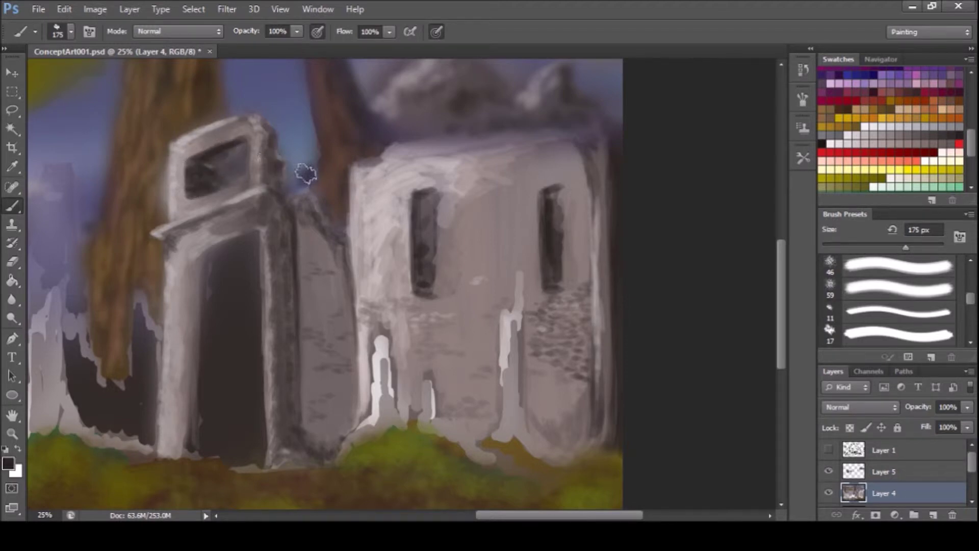
{"action": "mouse_move", "coordinate": [206, 268]}
{"action": "left_mouse_down"}
{"action": "mouse_move", "coordinate": [192, 393]}
{"action": "mouse_move", "coordinate": [201, 262]}
{"action": "mouse_move", "coordinate": [179, 370]}
{"action": "mouse_move", "coordinate": [204, 252]}
{"action": "mouse_move", "coordinate": [197, 371]}
{"action": "left_mouse_up"}
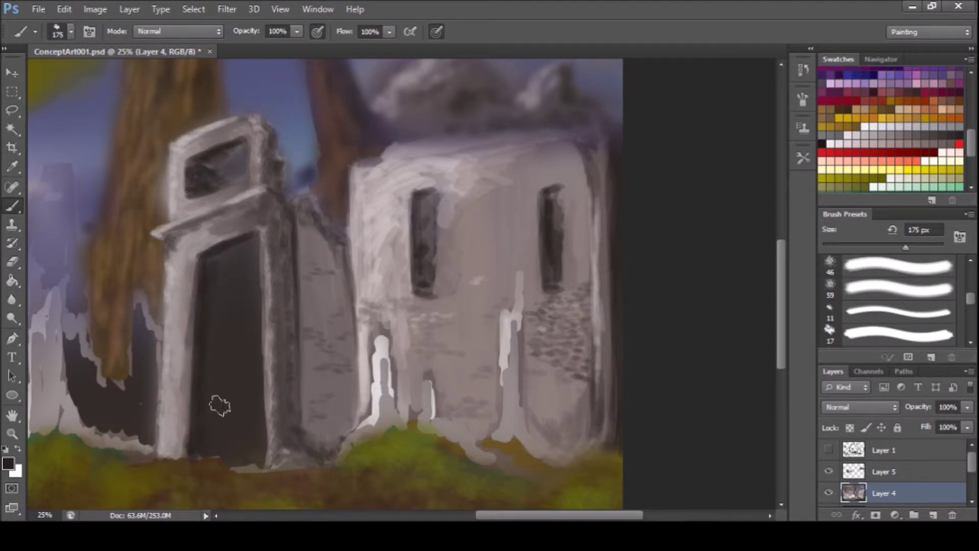
{"action": "left_click", "coordinate": [280, 231], "text": "alt"}
{"action": "mouse_move", "coordinate": [218, 355]}
{"action": "left_mouse_down"}
{"action": "mouse_move", "coordinate": [197, 449]}
{"action": "mouse_move", "coordinate": [208, 310]}
{"action": "mouse_move", "coordinate": [213, 383]}
{"action": "mouse_move", "coordinate": [240, 301]}
{"action": "mouse_move", "coordinate": [201, 446]}
{"action": "mouse_move", "coordinate": [178, 449]}
{"action": "left_mouse_up"}
{"action": "left_click", "coordinate": [225, 284], "text": "alt"}
{"action": "mouse_move", "coordinate": [280, 456]}
{"action": "left_mouse_down"}
{"action": "mouse_move", "coordinate": [207, 443]}
{"action": "mouse_move", "coordinate": [237, 466]}
{"action": "mouse_move", "coordinate": [243, 423]}
{"action": "mouse_move", "coordinate": [219, 434]}
{"action": "mouse_move", "coordinate": [210, 284]}
{"action": "mouse_move", "coordinate": [252, 245]}
{"action": "mouse_move", "coordinate": [240, 241]}
{"action": "mouse_move", "coordinate": [213, 323]}
{"action": "left_mouse_up"}
Step: Shade the right building's edge and windows and the wall between the two buildings
{"action": "left_click_drag", "start_coordinate": [602, 230], "coordinate": [594, 413]}
{"action": "left_click_drag", "start_coordinate": [543, 183], "coordinate": [545, 289]}
{"action": "left_click_drag", "start_coordinate": [417, 215], "coordinate": [433, 287]}
{"action": "mouse_move", "coordinate": [301, 205]}
{"action": "left_mouse_down"}
{"action": "mouse_move", "coordinate": [343, 306]}
{"action": "mouse_move", "coordinate": [347, 425]}
{"action": "mouse_move", "coordinate": [295, 449]}
{"action": "mouse_move", "coordinate": [335, 438]}
{"action": "left_mouse_up"}
{"action": "mouse_move", "coordinate": [230, 144]}
{"action": "left_mouse_down"}
{"action": "mouse_move", "coordinate": [201, 158]}
{"action": "mouse_move", "coordinate": [235, 152]}
{"action": "mouse_move", "coordinate": [265, 122]}
{"action": "mouse_move", "coordinate": [283, 210]}
{"action": "left_mouse_up"}
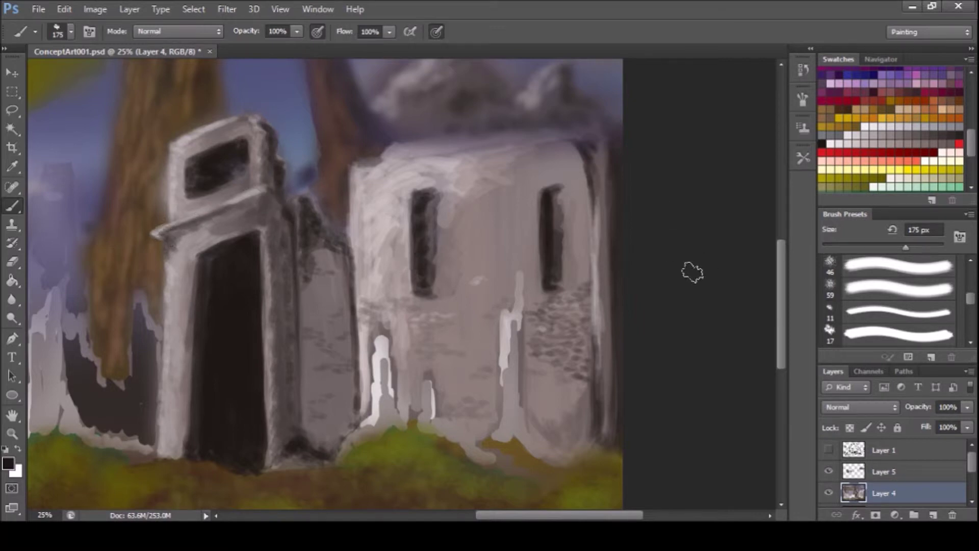
Step: Paint a long dark column line on the wall with a light mauve-grey highlight
{"action": "left_click_drag", "start_coordinate": [585, 515], "coordinate": [593, 515]}
{"action": "mouse_move", "coordinate": [490, 433]}
{"action": "left_mouse_down"}
{"action": "mouse_move", "coordinate": [520, 461]}
{"action": "mouse_move", "coordinate": [479, 352]}
{"action": "mouse_move", "coordinate": [474, 267]}
{"action": "mouse_move", "coordinate": [482, 359]}
{"action": "mouse_move", "coordinate": [525, 454]}
{"action": "left_mouse_up"}
{"action": "left_click", "coordinate": [472, 428], "text": "alt"}
{"action": "left_click_drag", "start_coordinate": [474, 428], "coordinate": [472, 321]}
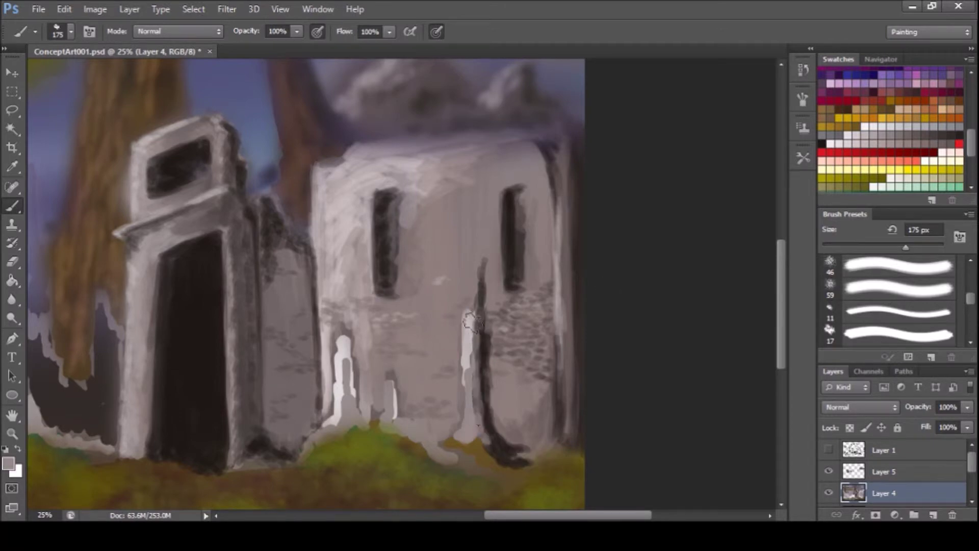
Step: Add a near-white highlight beside the dark column and paint the white base shapes mid grey
{"action": "left_click", "coordinate": [910, 130]}
{"action": "mouse_move", "coordinate": [465, 437]}
{"action": "left_mouse_down"}
{"action": "mouse_move", "coordinate": [477, 280]}
{"action": "mouse_move", "coordinate": [483, 444]}
{"action": "mouse_move", "coordinate": [477, 434]}
{"action": "mouse_move", "coordinate": [489, 413]}
{"action": "mouse_move", "coordinate": [467, 320]}
{"action": "left_mouse_up"}
{"action": "left_click", "coordinate": [888, 150]}
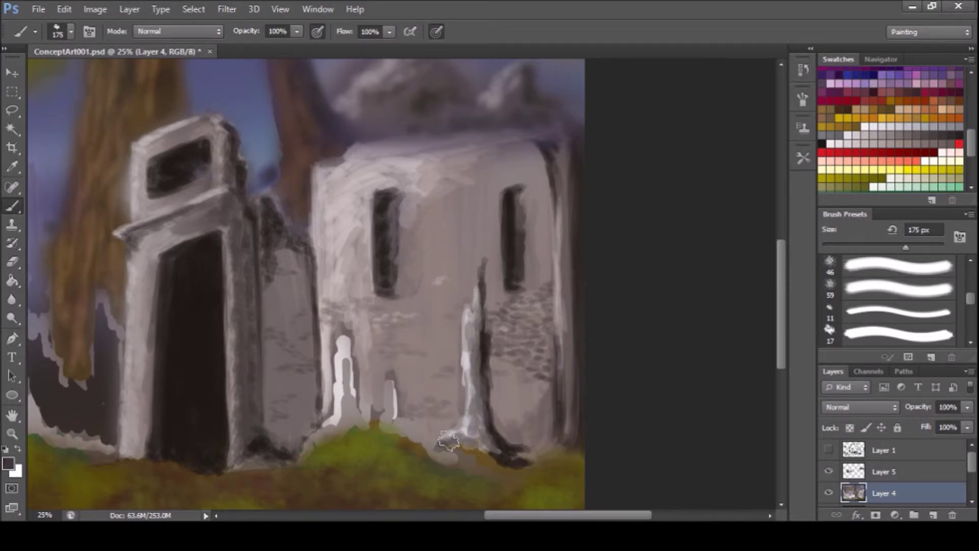
{"action": "mouse_move", "coordinate": [440, 445]}
{"action": "left_mouse_down"}
{"action": "mouse_move", "coordinate": [383, 438]}
{"action": "mouse_move", "coordinate": [507, 462]}
{"action": "left_mouse_up"}
{"action": "mouse_move", "coordinate": [431, 451]}
{"action": "left_mouse_down"}
{"action": "mouse_move", "coordinate": [393, 403]}
{"action": "mouse_move", "coordinate": [375, 423]}
{"action": "mouse_move", "coordinate": [347, 415]}
{"action": "mouse_move", "coordinate": [345, 346]}
{"action": "mouse_move", "coordinate": [324, 434]}
{"action": "left_mouse_up"}
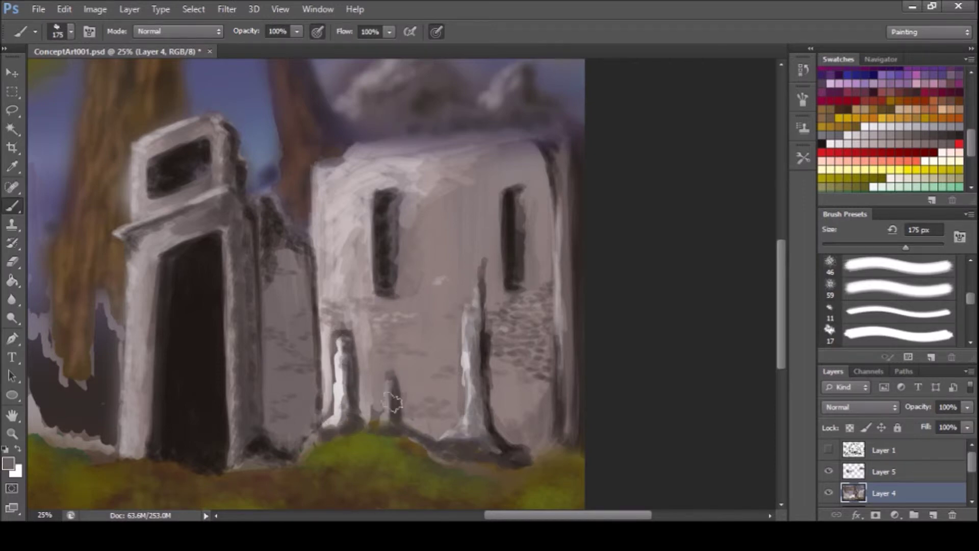
{"action": "mouse_move", "coordinate": [431, 434]}
{"action": "left_mouse_down"}
{"action": "mouse_move", "coordinate": [359, 420]}
{"action": "mouse_move", "coordinate": [337, 377]}
{"action": "mouse_move", "coordinate": [339, 352]}
{"action": "mouse_move", "coordinate": [333, 425]}
{"action": "left_mouse_up"}
{"action": "left_click", "coordinate": [863, 134]}
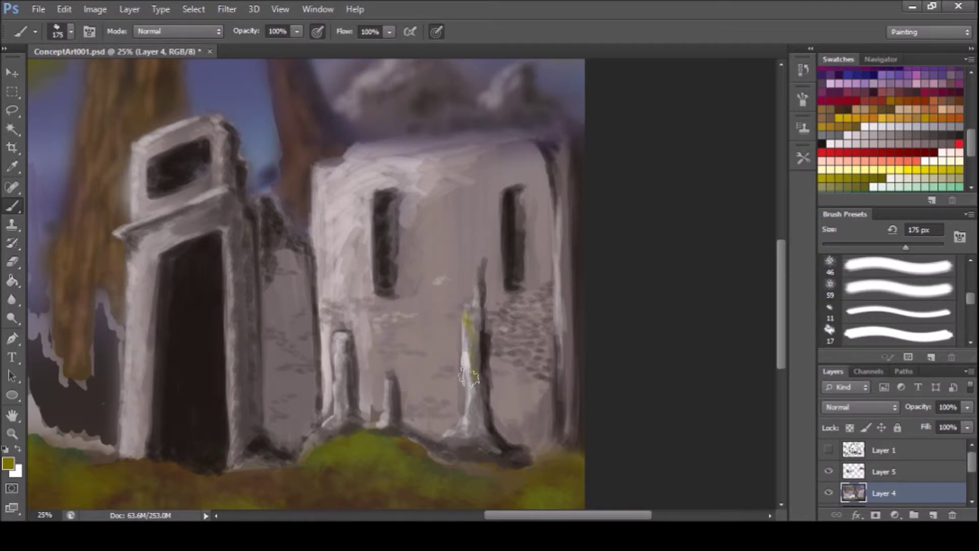
Step: With a 50 px brush, dab yellow-green moss on the small column and window corner
{"action": "key", "text": "bracketleft"}
{"action": "key", "text": "bracketleft"}
{"action": "key", "text": "bracketleft"}
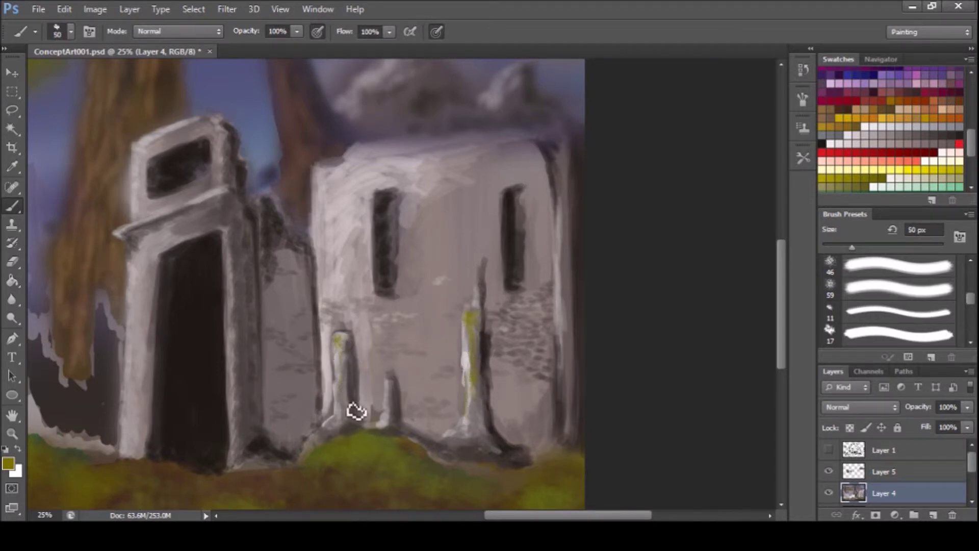
{"action": "scroll", "coordinate": [890, 133], "scroll_direction": "down", "scroll_amount": 3}
{"action": "scroll", "coordinate": [890, 132], "scroll_direction": "down", "scroll_amount": 3}
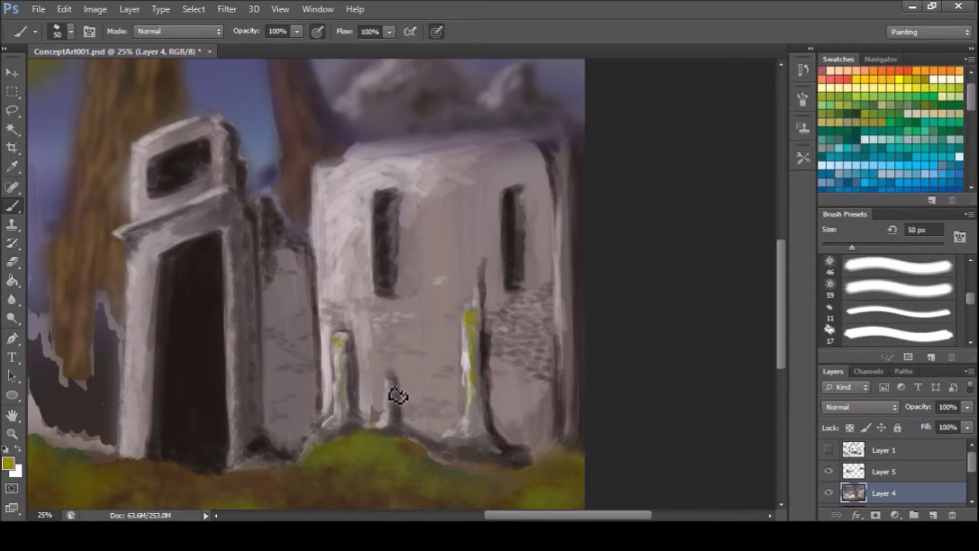
{"action": "left_click", "coordinate": [839, 93]}
{"action": "left_click_drag", "start_coordinate": [385, 378], "coordinate": [391, 390]}
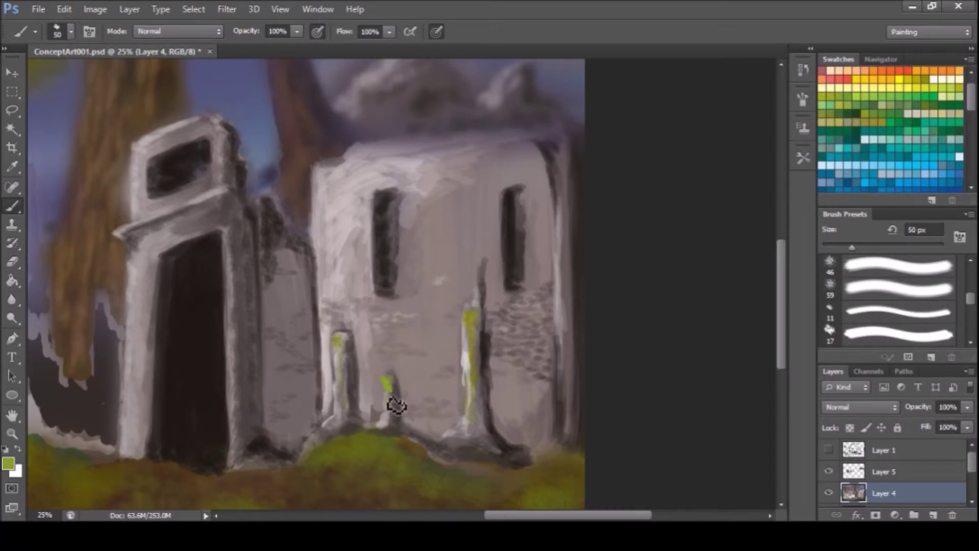
{"action": "left_click_drag", "start_coordinate": [376, 201], "coordinate": [381, 192]}
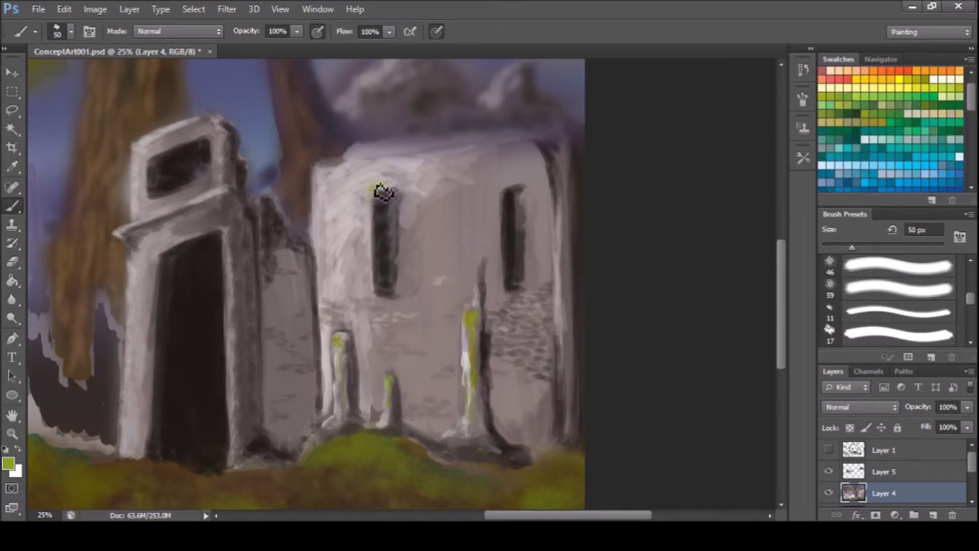
Step: At 80 px, add dark green moss to window frames and a vine down the door column
{"action": "left_click", "coordinate": [858, 115]}
{"action": "key", "text": "bracketright"}
{"action": "key", "text": "bracketright"}
{"action": "key", "text": "bracketright"}
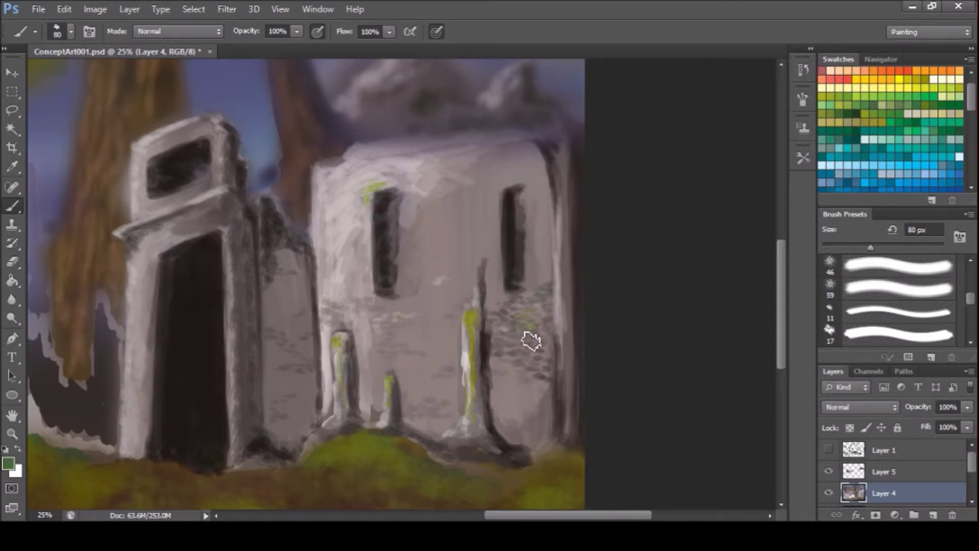
{"action": "left_click_drag", "start_coordinate": [356, 205], "coordinate": [371, 185]}
{"action": "left_click_drag", "start_coordinate": [141, 153], "coordinate": [146, 140]}
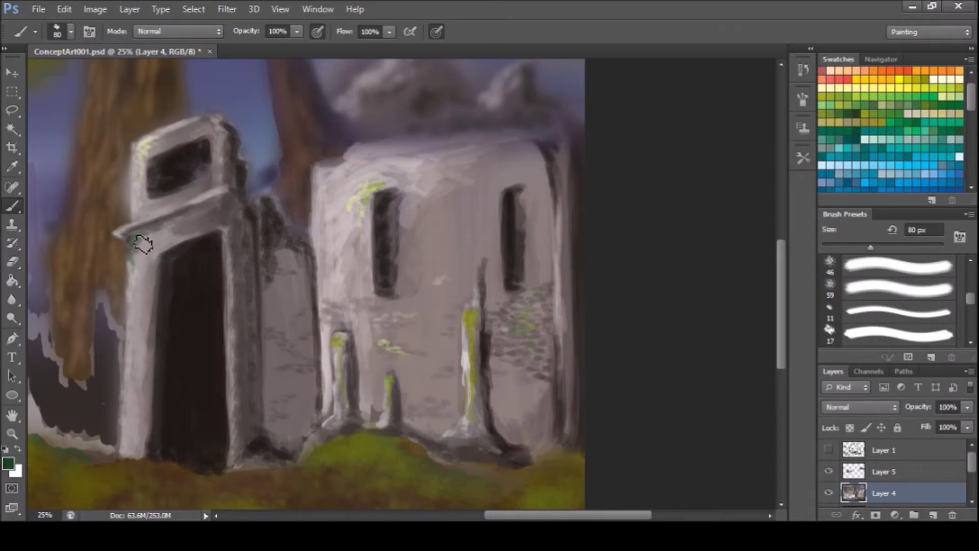
{"action": "mouse_move", "coordinate": [227, 122]}
{"action": "left_mouse_down"}
{"action": "mouse_move", "coordinate": [221, 136]}
{"action": "mouse_move", "coordinate": [244, 212]}
{"action": "mouse_move", "coordinate": [258, 335]}
{"action": "left_mouse_up"}
{"action": "left_click_drag", "start_coordinate": [144, 161], "coordinate": [148, 140]}
{"action": "left_click_drag", "start_coordinate": [135, 239], "coordinate": [137, 321]}
{"action": "left_click_drag", "start_coordinate": [239, 230], "coordinate": [243, 262]}
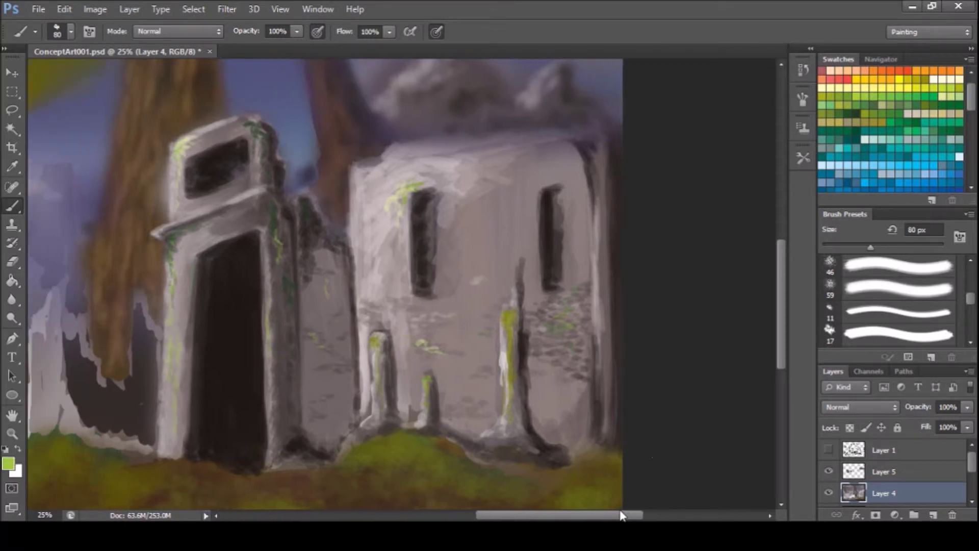
Step: Briefly show the sketch lines layer, zoom out, and save the painting
{"action": "scroll", "coordinate": [310, 325], "scroll_direction": "left", "scroll_amount": 10}
{"action": "left_click", "coordinate": [829, 450]}
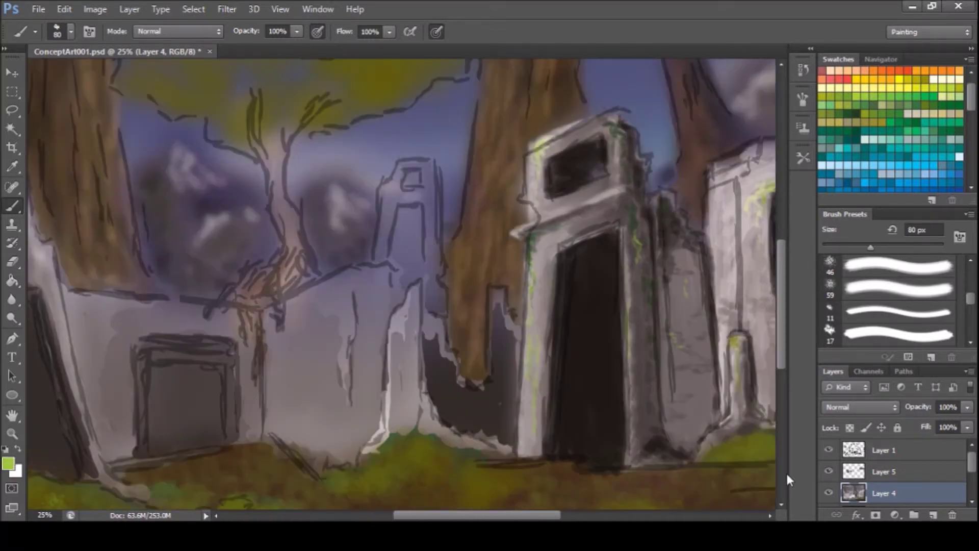
{"action": "scroll", "coordinate": [890, 133], "scroll_direction": "down", "scroll_amount": 3}
{"action": "left_click", "coordinate": [828, 449]}
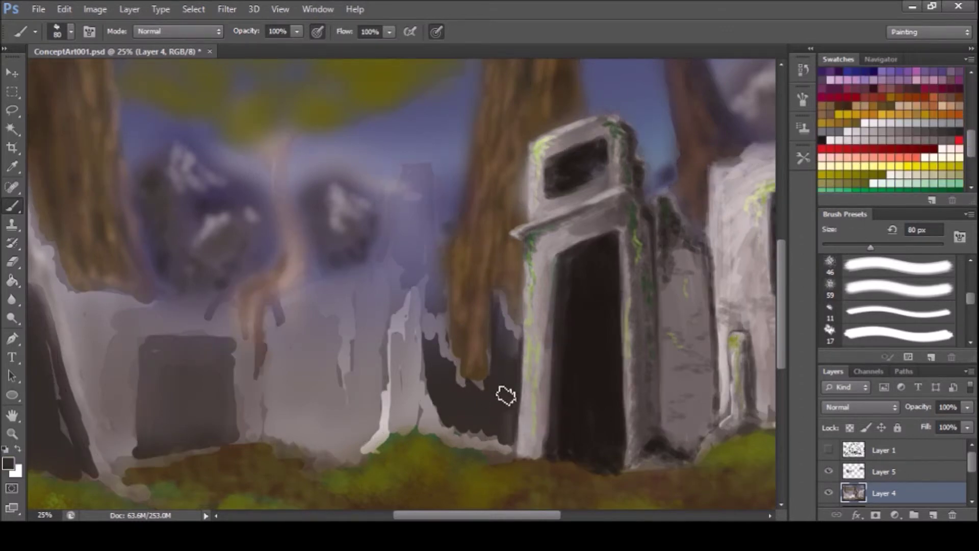
{"action": "key", "text": "ctrl+minus"}
{"action": "key", "text": "ctrl+minus"}
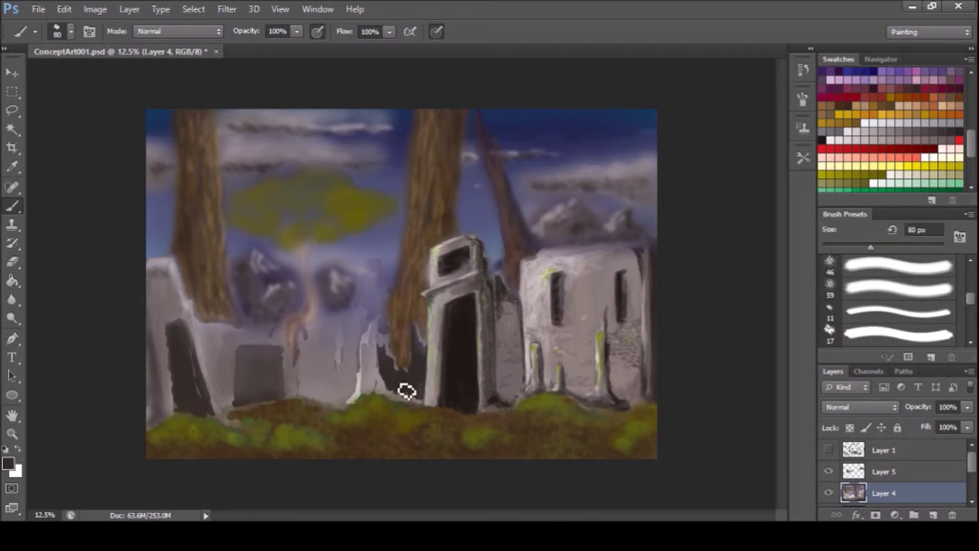
{"action": "key", "text": "ctrl+s"}
Step: On a new layer, paint curved brown branch strokes into the sky
{"action": "left_click", "coordinate": [933, 516]}
{"action": "left_click", "coordinate": [879, 108]}
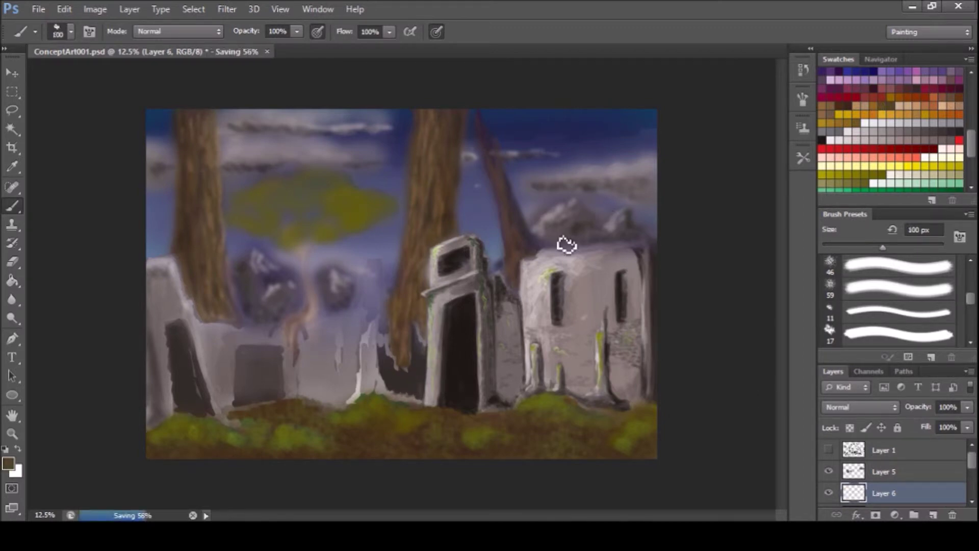
{"action": "left_click_drag", "start_coordinate": [532, 217], "coordinate": [608, 117]}
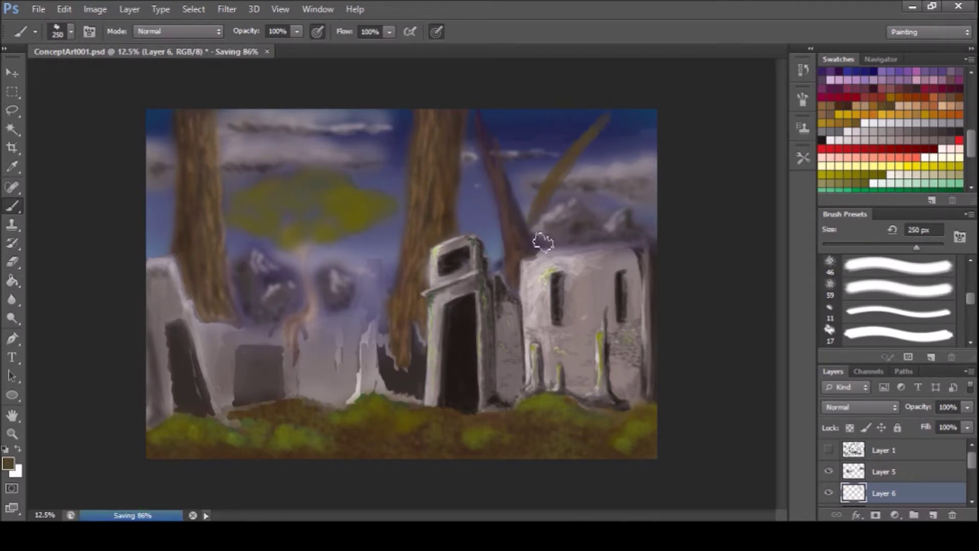
{"action": "key", "text": "ctrl+bracketright"}
{"action": "left_click_drag", "start_coordinate": [521, 191], "coordinate": [520, 184]}
{"action": "left_click_drag", "start_coordinate": [568, 229], "coordinate": [564, 234]}
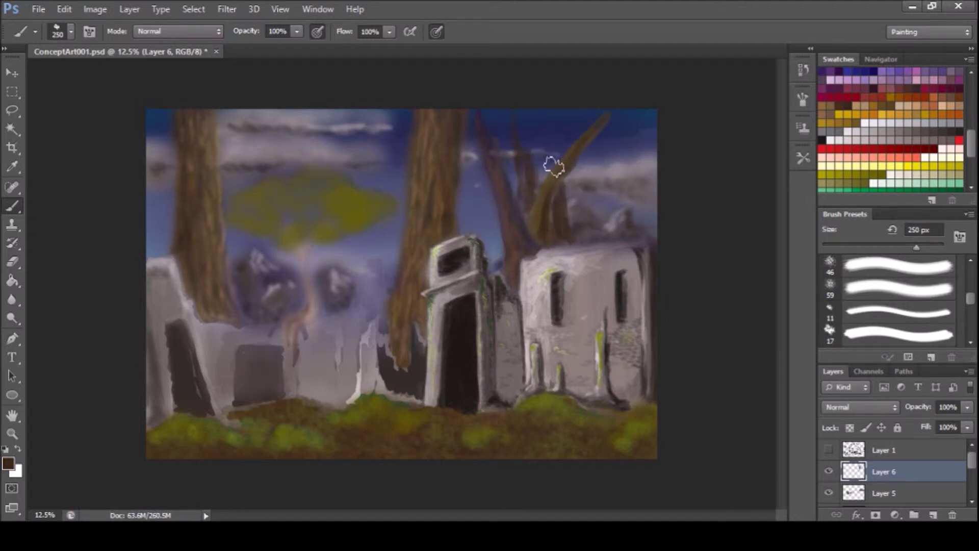
Step: Move Layer 6 below Layer 4 and erase part of Layer 4's upper-right sky
{"action": "key", "text": "ctrl+bracketleft"}
{"action": "key", "text": "ctrl+bracketleft"}
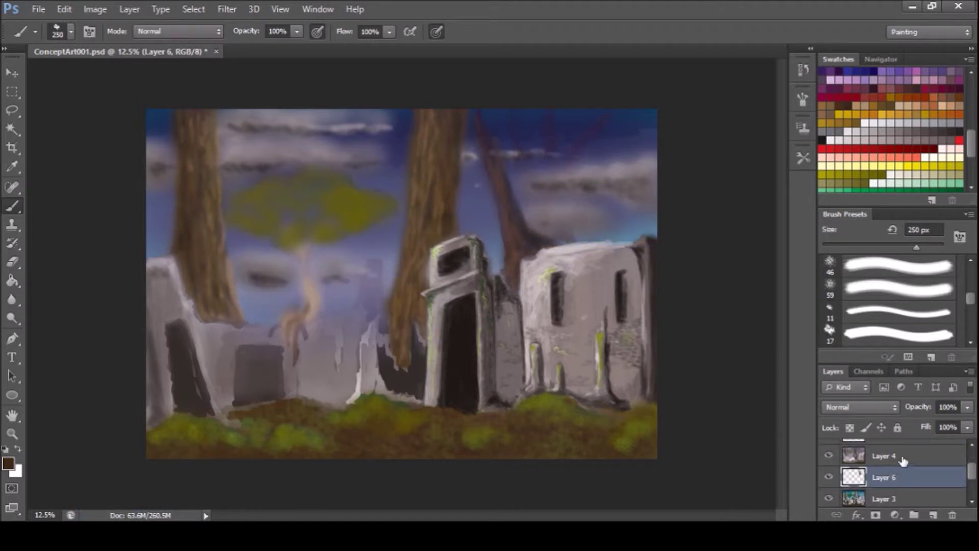
{"action": "left_click", "coordinate": [903, 460]}
{"action": "key", "text": "e"}
{"action": "mouse_move", "coordinate": [535, 168]}
{"action": "left_mouse_down"}
{"action": "mouse_move", "coordinate": [540, 157]}
{"action": "mouse_move", "coordinate": [531, 197]}
{"action": "mouse_move", "coordinate": [620, 110]}
{"action": "left_mouse_up"}
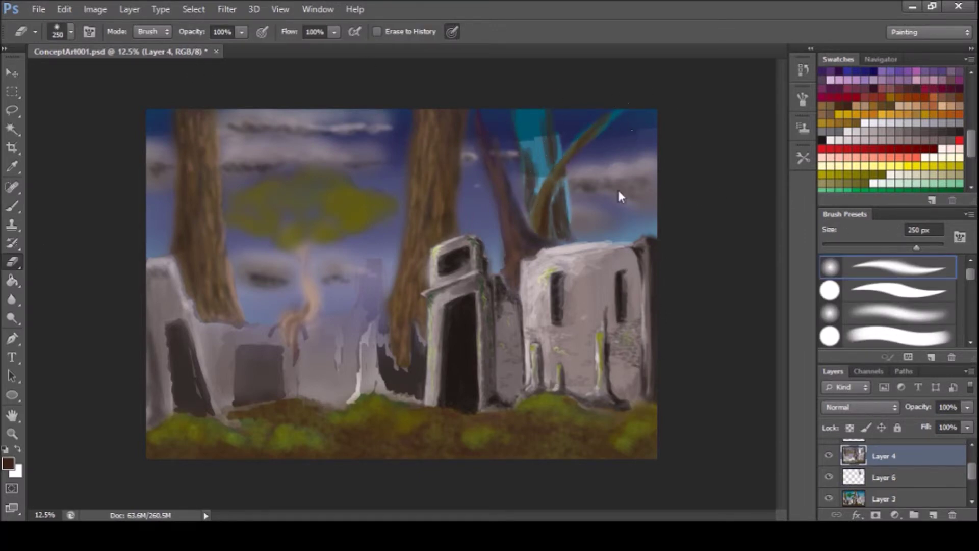
{"action": "key", "text": "ctrl+Tab"}
Step: Scale the forest photo to cover the canvas and place it beneath Layer 4
{"action": "left_click_drag", "start_coordinate": [441, 247], "coordinate": [332, 284]}
{"action": "key", "text": "ctrl+t"}
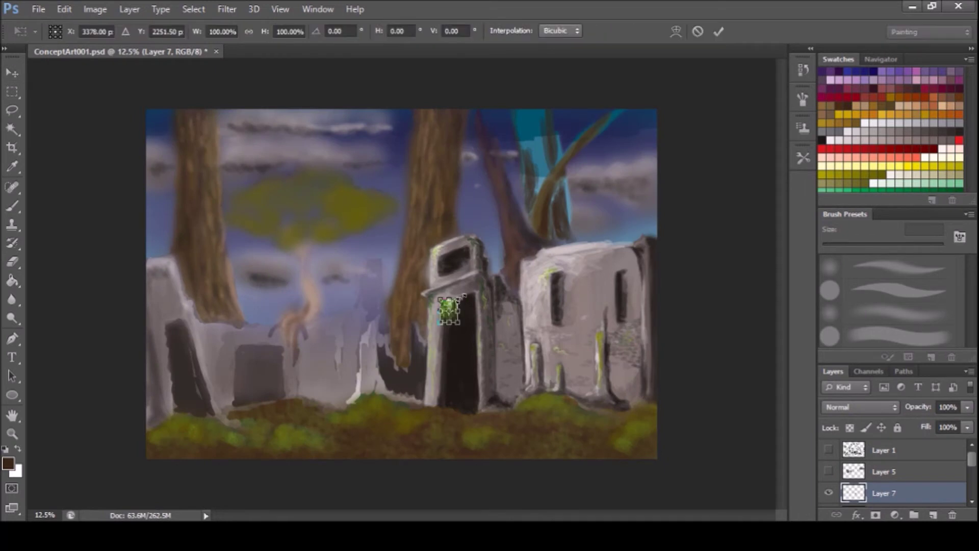
{"action": "left_click_drag", "start_coordinate": [461, 295], "coordinate": [601, 210]}
{"action": "key", "text": "Return"}
{"action": "key", "text": "ctrl+bracketleft"}
Step: Erase Layer 4's upper-right sky, dark trunk and brown wall patch to reveal the forest photo
{"action": "left_click", "coordinate": [884, 467]}
{"action": "key", "text": "e"}
{"action": "mouse_move", "coordinate": [530, 122]}
{"action": "left_mouse_down"}
{"action": "mouse_move", "coordinate": [640, 158]}
{"action": "mouse_move", "coordinate": [663, 147]}
{"action": "left_mouse_up"}
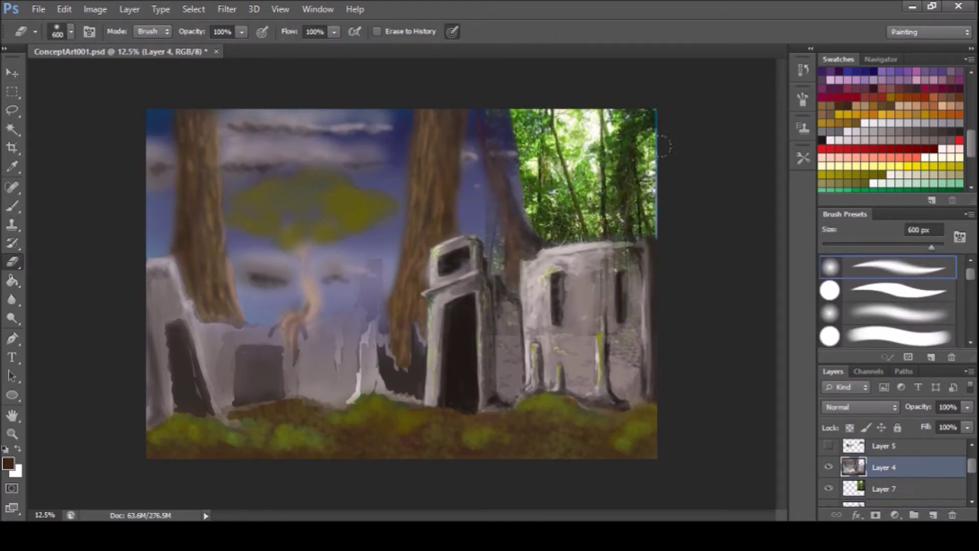
{"action": "left_click_drag", "start_coordinate": [485, 243], "coordinate": [515, 224]}
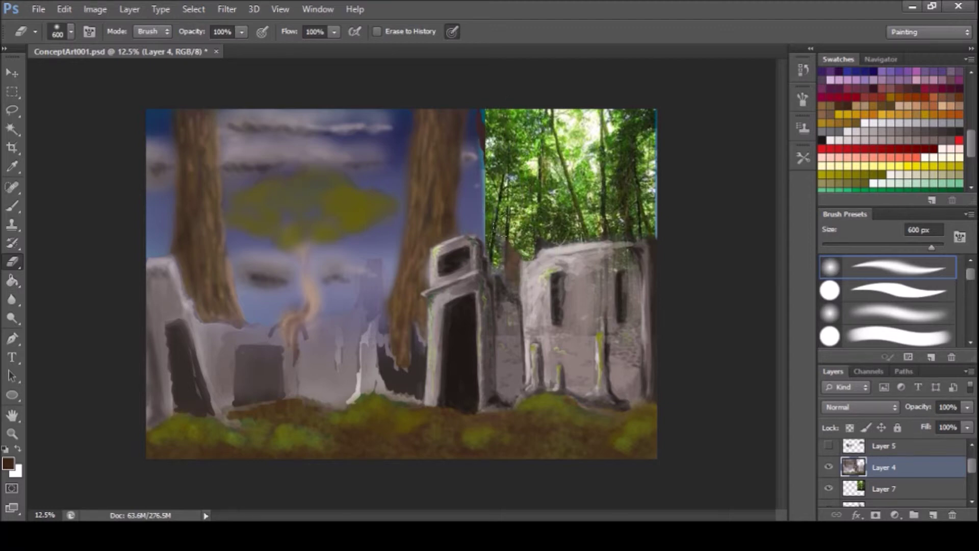
{"action": "left_click_drag", "start_coordinate": [501, 276], "coordinate": [522, 271]}
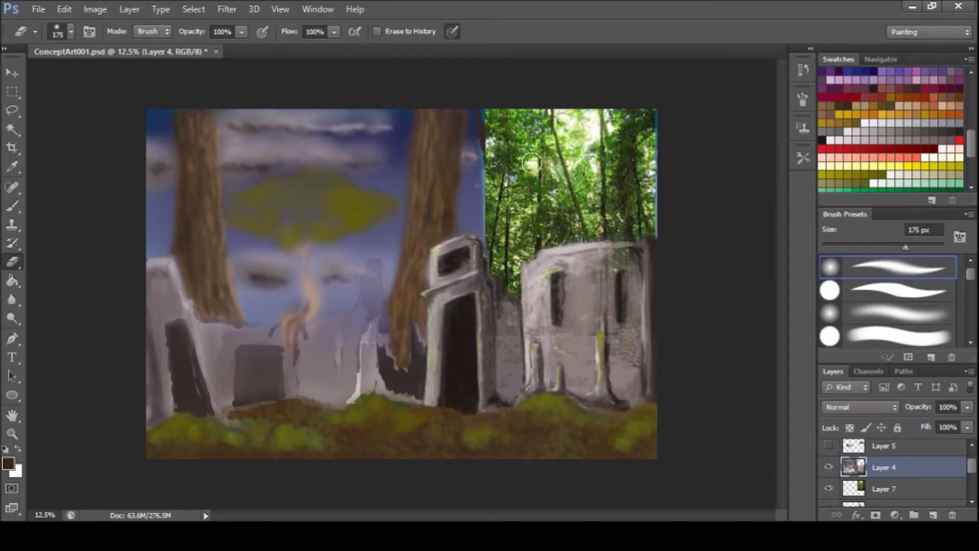
Step: Fade forest photo Layer 7 to 65% opacity and hide Layer 3
{"action": "left_click", "coordinate": [897, 488]}
{"action": "left_click_drag", "start_coordinate": [960, 411], "coordinate": [874, 406]}
{"action": "scroll", "coordinate": [892, 475], "scroll_direction": "down", "scroll_amount": 2}
{"action": "left_click", "coordinate": [830, 496]}
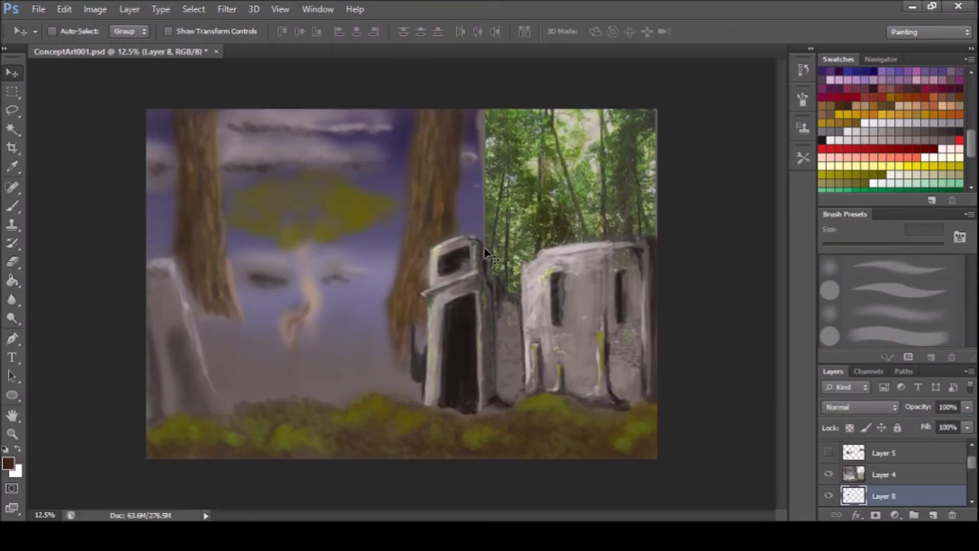
Step: Place the mossy forest photo as Layer 8, stretch it across the left canvas at 63% opacity
{"action": "key", "text": "ctrl+t"}
{"action": "left_click_drag", "start_coordinate": [893, 454], "coordinate": [892, 467]}
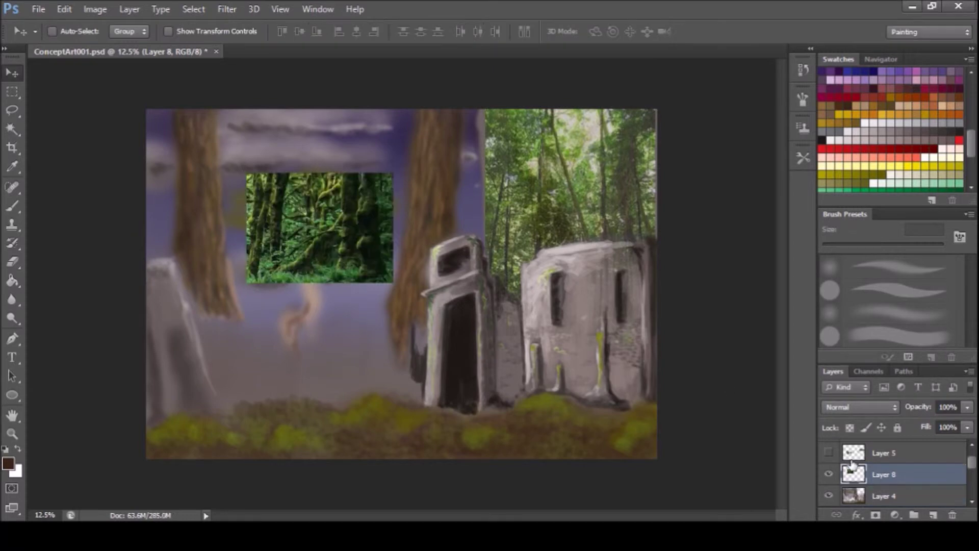
{"action": "left_click_drag", "start_coordinate": [326, 227], "coordinate": [283, 278]}
{"action": "key", "text": "ctrl+t"}
{"action": "left_click_drag", "start_coordinate": [389, 197], "coordinate": [499, 106]}
{"action": "left_click_drag", "start_coordinate": [203, 329], "coordinate": [169, 373]}
{"action": "key", "text": "Return"}
{"action": "key", "text": "6"}
{"action": "key", "text": "3"}
{"action": "left_click", "coordinate": [12, 262]}
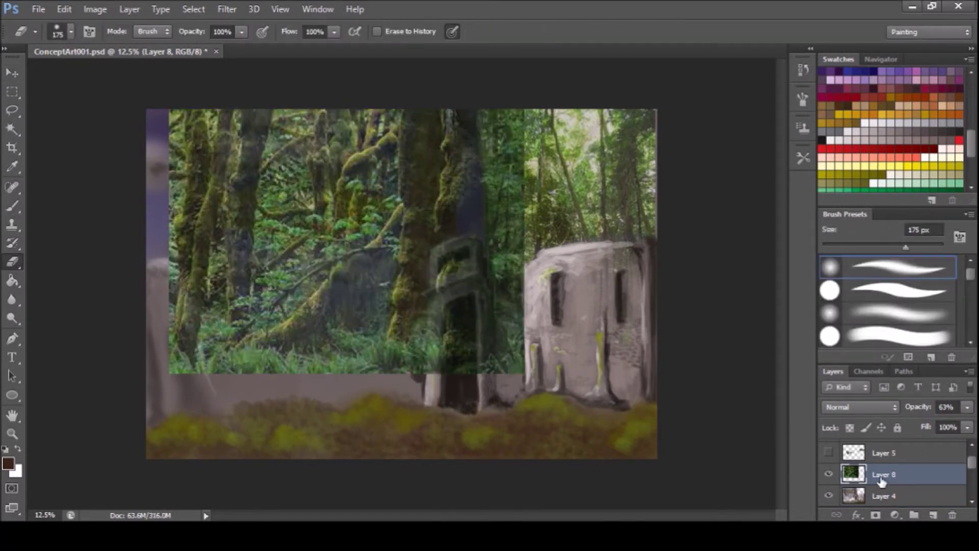
Step: Erase a strip of Layer 4 and, with a 400 px eraser, the doorway building's left edge
{"action": "key", "text": "ctrl+bracketleft"}
{"action": "left_click", "coordinate": [885, 475]}
{"action": "mouse_move", "coordinate": [286, 357]}
{"action": "left_mouse_down"}
{"action": "mouse_move", "coordinate": [332, 112]}
{"action": "mouse_move", "coordinate": [398, 337]}
{"action": "mouse_move", "coordinate": [293, 79]}
{"action": "mouse_move", "coordinate": [229, 352]}
{"action": "mouse_move", "coordinate": [125, 81]}
{"action": "mouse_move", "coordinate": [163, 255]}
{"action": "mouse_move", "coordinate": [432, 147]}
{"action": "mouse_move", "coordinate": [469, 192]}
{"action": "mouse_move", "coordinate": [413, 269]}
{"action": "mouse_move", "coordinate": [408, 380]}
{"action": "left_mouse_up"}
{"action": "key", "text": "bracketleft"}
{"action": "key", "text": "bracketleft"}
{"action": "key", "text": "bracketleft"}
{"action": "mouse_move", "coordinate": [422, 286]}
{"action": "left_mouse_down"}
{"action": "mouse_move", "coordinate": [411, 383]}
{"action": "mouse_move", "coordinate": [422, 310]}
{"action": "left_mouse_up"}
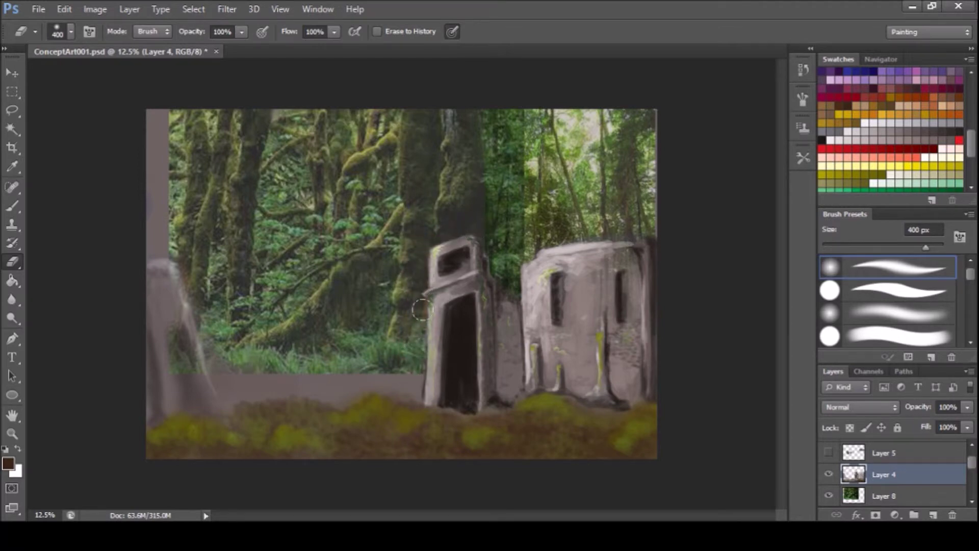
Step: Turn Layers 6 and 7 back on, toggle the Layer 1 line art, and hide mossy Layer 8
{"action": "left_click", "coordinate": [885, 496]}
{"action": "scroll", "coordinate": [867, 490], "scroll_direction": "down", "scroll_amount": 2}
{"action": "left_click", "coordinate": [828, 487]}
{"action": "left_click", "coordinate": [826, 466]}
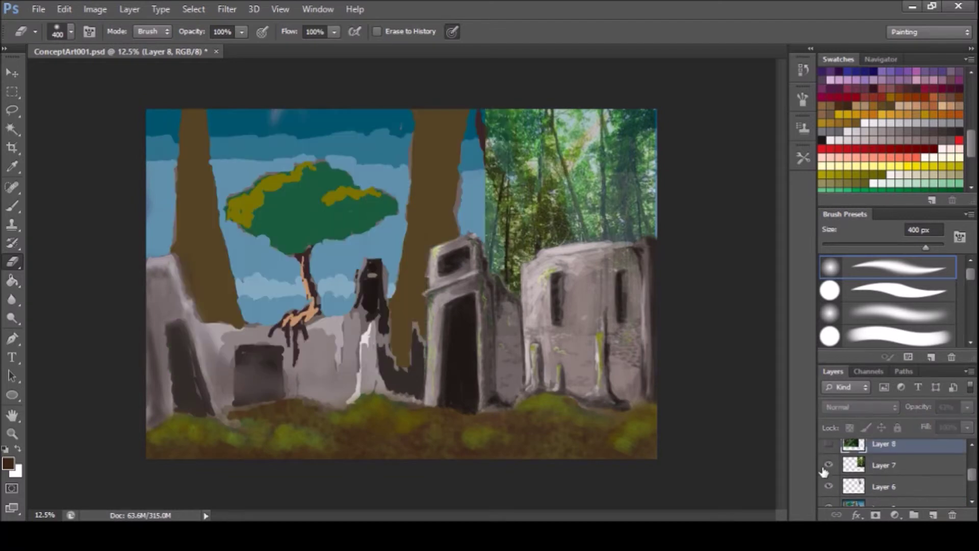
{"action": "left_click_drag", "start_coordinate": [971, 480], "coordinate": [971, 459]}
{"action": "left_click", "coordinate": [828, 449]}
{"action": "left_click", "coordinate": [898, 450]}
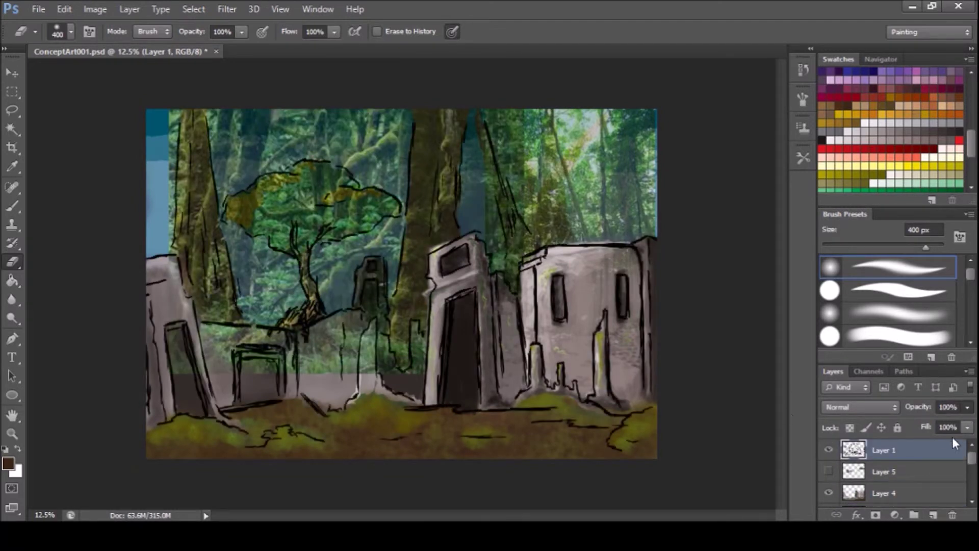
{"action": "left_click", "coordinate": [885, 493]}
{"action": "left_click", "coordinate": [829, 449]}
{"action": "scroll", "coordinate": [893, 475], "scroll_direction": "down", "scroll_amount": 2}
{"action": "left_click", "coordinate": [829, 476]}
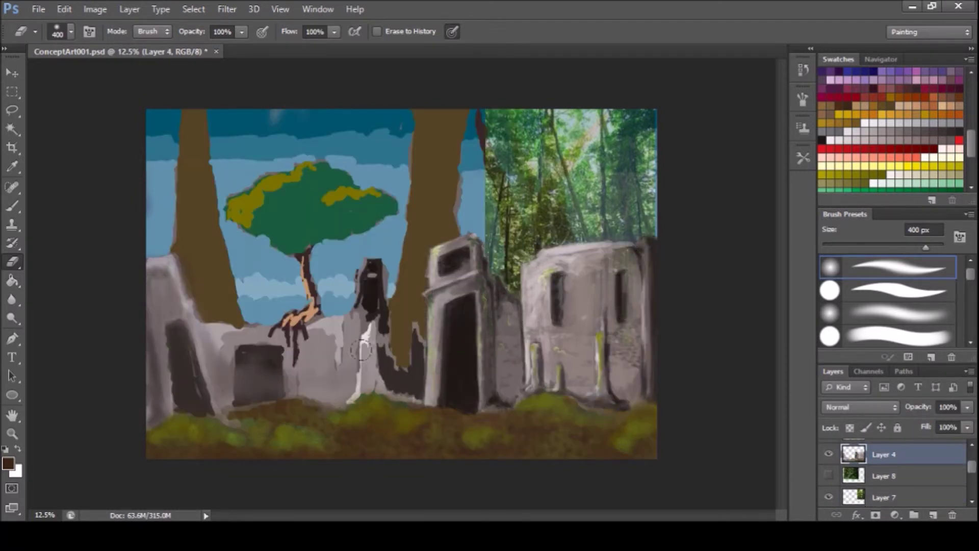
{"action": "key", "text": "b"}
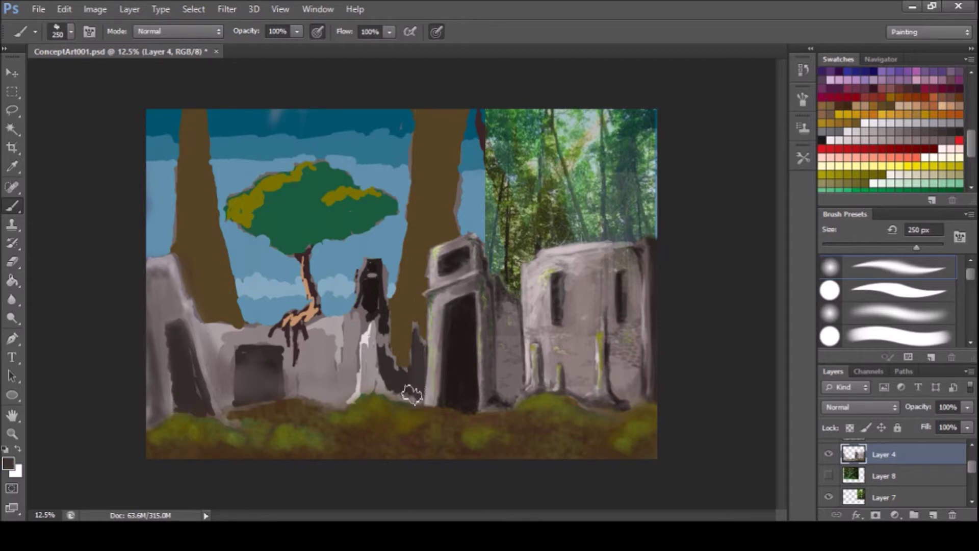
Step: Zoom in and paint grey and dark grey along the column's right edge with a 90 px brush
{"action": "scroll", "coordinate": [398, 403], "scroll_direction": "up", "scroll_amount": 2}
{"action": "scroll", "coordinate": [397, 403], "scroll_direction": "up", "scroll_amount": 1}
{"action": "key", "text": "bracketleft"}
{"action": "key", "text": "bracketleft"}
{"action": "key", "text": "bracketleft"}
{"action": "mouse_move", "coordinate": [428, 301]}
{"action": "left_mouse_down"}
{"action": "mouse_move", "coordinate": [444, 202]}
{"action": "mouse_move", "coordinate": [459, 271]}
{"action": "left_mouse_up"}
{"action": "left_click_drag", "start_coordinate": [362, 239], "coordinate": [419, 309]}
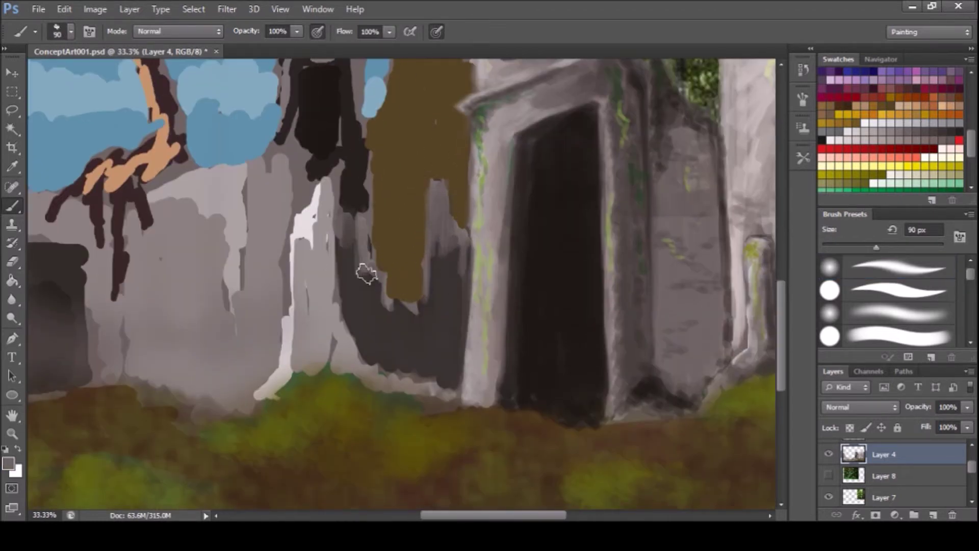
{"action": "mouse_move", "coordinate": [440, 380]}
{"action": "left_mouse_down"}
{"action": "mouse_move", "coordinate": [461, 321]}
{"action": "mouse_move", "coordinate": [428, 299]}
{"action": "mouse_move", "coordinate": [443, 186]}
{"action": "mouse_move", "coordinate": [459, 242]}
{"action": "left_mouse_up"}
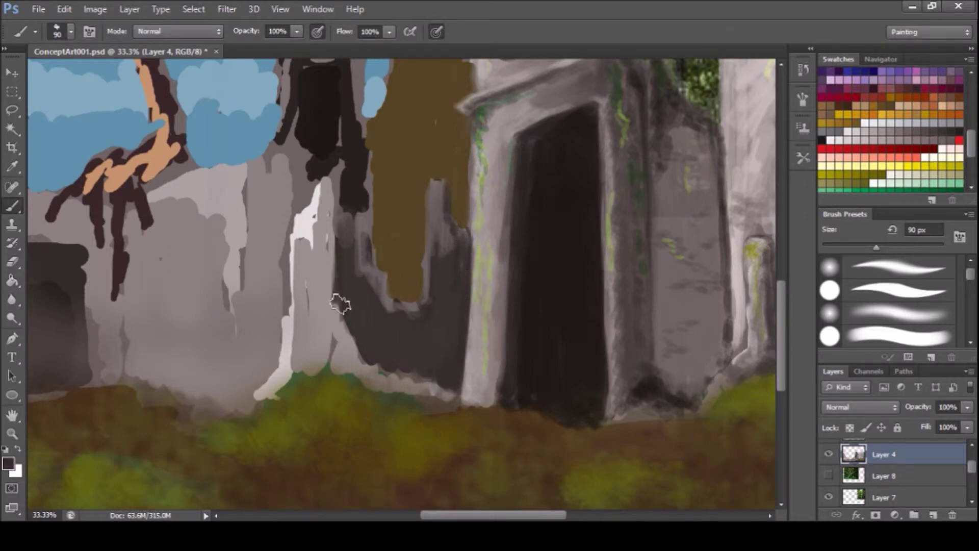
{"action": "left_click_drag", "start_coordinate": [783, 319], "coordinate": [789, 295]}
{"action": "scroll", "coordinate": [789, 295], "scroll_direction": "down", "scroll_amount": 1}
{"action": "left_click_drag", "start_coordinate": [434, 286], "coordinate": [431, 317]}
{"action": "mouse_move", "coordinate": [416, 400]}
{"action": "left_mouse_down"}
{"action": "mouse_move", "coordinate": [387, 383]}
{"action": "mouse_move", "coordinate": [367, 334]}
{"action": "mouse_move", "coordinate": [396, 321]}
{"action": "left_mouse_up"}
{"action": "scroll", "coordinate": [395, 321], "scroll_direction": "down", "scroll_amount": 5}
Step: Sample the wall grey and paint light grey along the wall base toward the doorway pillar
{"action": "mouse_move", "coordinate": [285, 363]}
{"action": "left_mouse_down"}
{"action": "mouse_move", "coordinate": [262, 375]}
{"action": "mouse_move", "coordinate": [285, 322]}
{"action": "mouse_move", "coordinate": [287, 345]}
{"action": "mouse_move", "coordinate": [300, 220]}
{"action": "mouse_move", "coordinate": [319, 191]}
{"action": "mouse_move", "coordinate": [306, 290]}
{"action": "mouse_move", "coordinate": [302, 232]}
{"action": "left_mouse_up"}
{"action": "left_click", "coordinate": [692, 214], "text": "alt"}
{"action": "left_click_drag", "start_coordinate": [301, 232], "coordinate": [304, 333]}
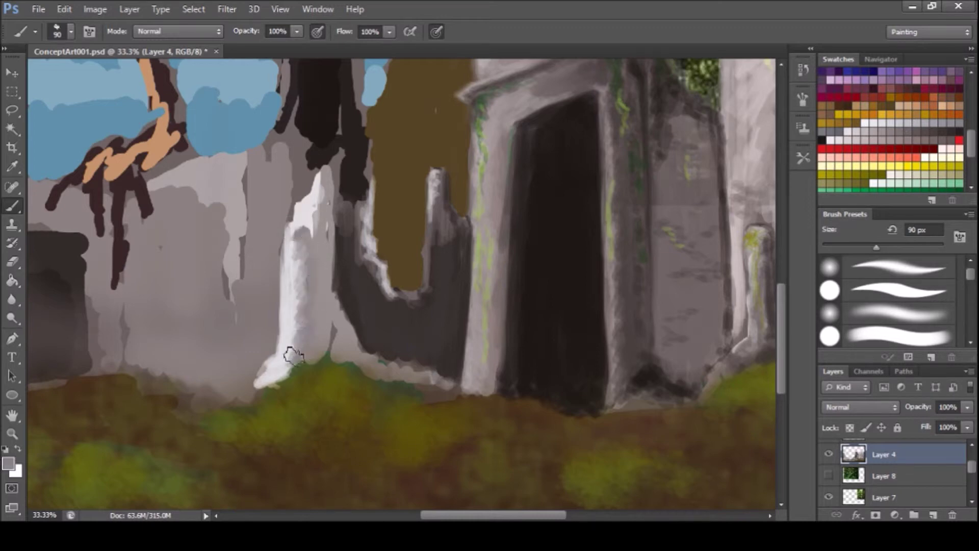
{"action": "mouse_move", "coordinate": [263, 381]}
{"action": "left_mouse_down"}
{"action": "mouse_move", "coordinate": [374, 357]}
{"action": "mouse_move", "coordinate": [442, 380]}
{"action": "left_mouse_up"}
{"action": "mouse_move", "coordinate": [334, 325]}
{"action": "left_mouse_down"}
{"action": "mouse_move", "coordinate": [388, 378]}
{"action": "mouse_move", "coordinate": [456, 390]}
{"action": "left_mouse_up"}
Step: Darken the column's top, right edge and base, plus the adjacent wall base, in grey
{"action": "left_click_drag", "start_coordinate": [319, 194], "coordinate": [300, 269]}
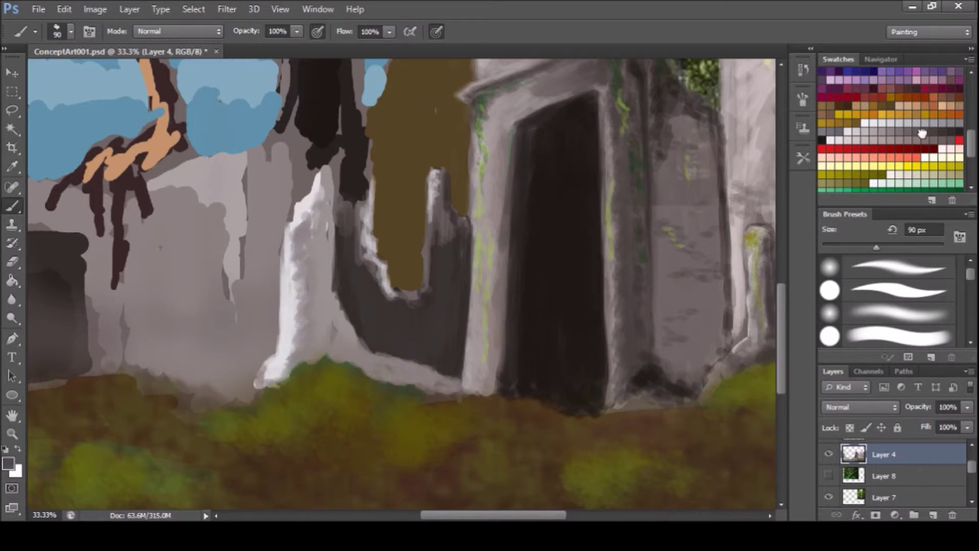
{"action": "left_click_drag", "start_coordinate": [301, 236], "coordinate": [310, 203]}
{"action": "left_click_drag", "start_coordinate": [320, 357], "coordinate": [357, 367]}
{"action": "mouse_move", "coordinate": [265, 377]}
{"action": "left_mouse_down"}
{"action": "mouse_move", "coordinate": [230, 393]}
{"action": "mouse_move", "coordinate": [252, 381]}
{"action": "left_mouse_up"}
{"action": "mouse_move", "coordinate": [438, 392]}
{"action": "left_mouse_down"}
{"action": "mouse_move", "coordinate": [411, 385]}
{"action": "mouse_move", "coordinate": [465, 393]}
{"action": "left_mouse_up"}
{"action": "mouse_move", "coordinate": [352, 329]}
{"action": "left_mouse_down"}
{"action": "mouse_move", "coordinate": [334, 278]}
{"action": "mouse_move", "coordinate": [334, 198]}
{"action": "mouse_move", "coordinate": [326, 252]}
{"action": "left_mouse_up"}
{"action": "left_click_drag", "start_coordinate": [319, 192], "coordinate": [332, 268]}
{"action": "left_click_drag", "start_coordinate": [347, 357], "coordinate": [462, 385]}
Step: Repaint the column in light grey, then shade its right edge and the wall base dark grey
{"action": "left_click", "coordinate": [271, 382], "text": "alt"}
{"action": "mouse_move", "coordinate": [270, 381]}
{"action": "left_mouse_down"}
{"action": "mouse_move", "coordinate": [301, 306]}
{"action": "mouse_move", "coordinate": [306, 220]}
{"action": "mouse_move", "coordinate": [288, 326]}
{"action": "left_mouse_up"}
{"action": "left_click", "coordinate": [949, 127]}
{"action": "left_click_drag", "start_coordinate": [306, 204], "coordinate": [326, 260]}
{"action": "mouse_move", "coordinate": [322, 181]}
{"action": "left_mouse_down"}
{"action": "mouse_move", "coordinate": [331, 306]}
{"action": "mouse_move", "coordinate": [367, 357]}
{"action": "left_mouse_up"}
{"action": "left_click_drag", "start_coordinate": [332, 301], "coordinate": [334, 339]}
{"action": "mouse_move", "coordinate": [429, 272]}
{"action": "left_mouse_down"}
{"action": "mouse_move", "coordinate": [360, 273]}
{"action": "mouse_move", "coordinate": [377, 286]}
{"action": "left_mouse_up"}
{"action": "left_click_drag", "start_coordinate": [357, 215], "coordinate": [369, 278]}
{"action": "scroll", "coordinate": [780, 330], "scroll_direction": "left", "scroll_amount": 3}
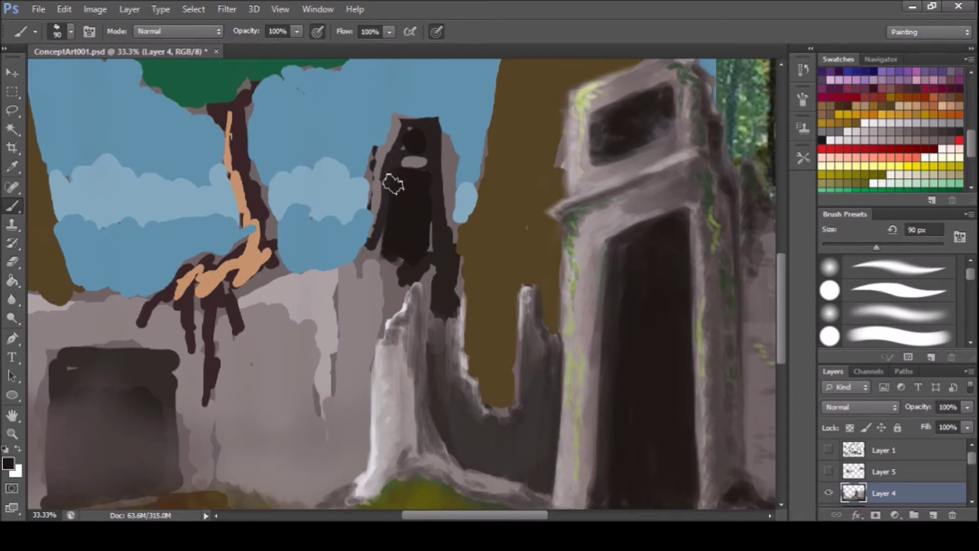
Step: Paint the tower dark brown, smudge it, and widen its right edge and top into the sky
{"action": "left_click", "coordinate": [828, 450]}
{"action": "mouse_move", "coordinate": [375, 194]}
{"action": "left_mouse_down"}
{"action": "mouse_move", "coordinate": [372, 255]}
{"action": "mouse_move", "coordinate": [383, 143]}
{"action": "mouse_move", "coordinate": [427, 160]}
{"action": "mouse_move", "coordinate": [400, 136]}
{"action": "mouse_move", "coordinate": [437, 245]}
{"action": "mouse_move", "coordinate": [431, 293]}
{"action": "mouse_move", "coordinate": [453, 316]}
{"action": "mouse_move", "coordinate": [438, 306]}
{"action": "left_mouse_up"}
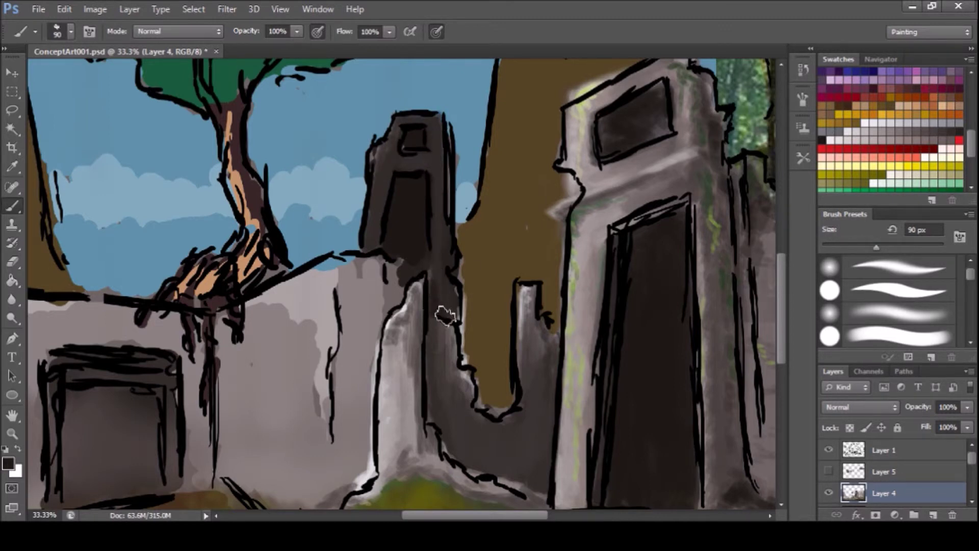
{"action": "left_click", "coordinate": [828, 450]}
{"action": "key", "text": "r"}
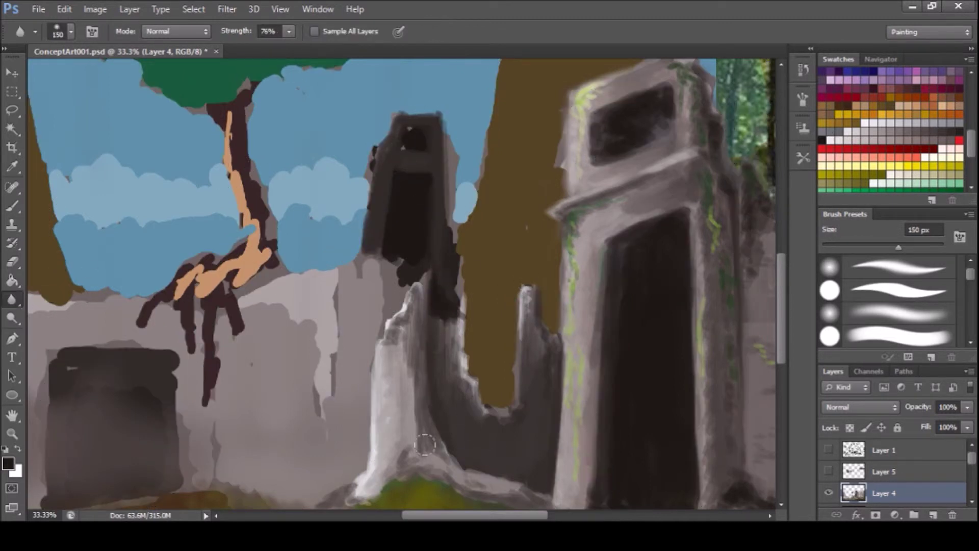
{"action": "key", "text": "b"}
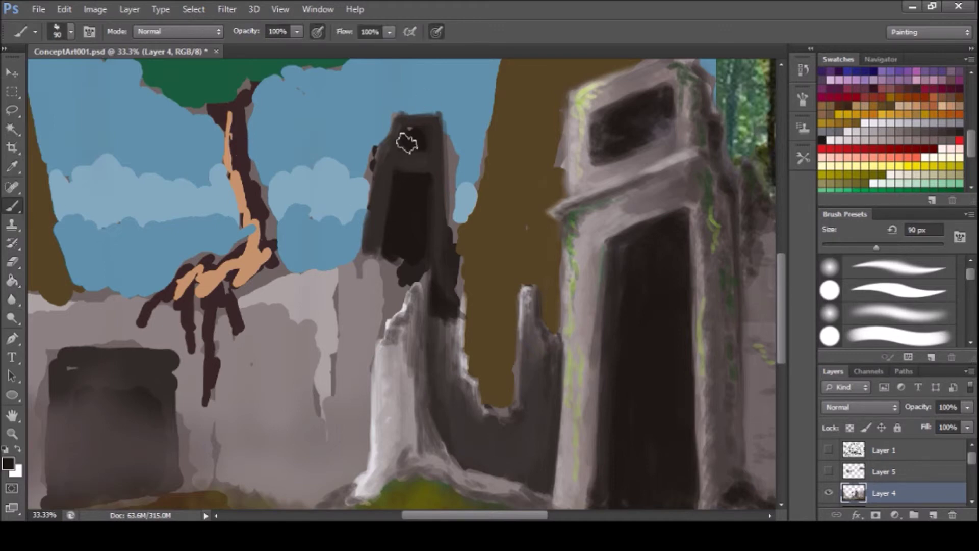
{"action": "mouse_move", "coordinate": [411, 134]}
{"action": "left_mouse_down"}
{"action": "mouse_move", "coordinate": [437, 182]}
{"action": "mouse_move", "coordinate": [459, 345]}
{"action": "left_mouse_up"}
{"action": "left_click_drag", "start_coordinate": [443, 123], "coordinate": [450, 162]}
{"action": "mouse_move", "coordinate": [444, 127]}
{"action": "left_mouse_down"}
{"action": "mouse_move", "coordinate": [454, 211]}
{"action": "mouse_move", "coordinate": [437, 157]}
{"action": "mouse_move", "coordinate": [451, 212]}
{"action": "left_mouse_up"}
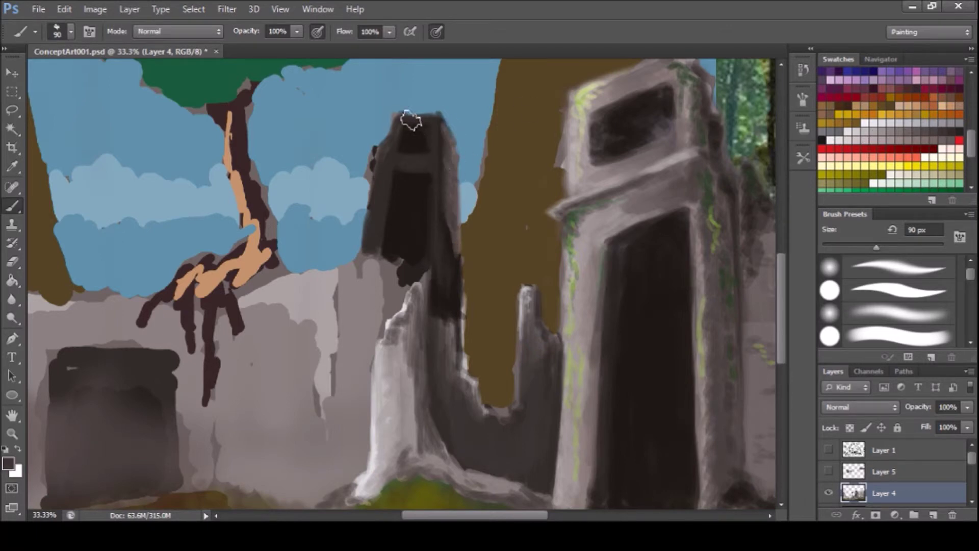
Step: Add light grey to the tower's lower middle and a darker grey band under its top window
{"action": "left_click", "coordinate": [395, 352], "text": "alt"}
{"action": "mouse_move", "coordinate": [433, 327]}
{"action": "left_mouse_down"}
{"action": "mouse_move", "coordinate": [432, 339]}
{"action": "mouse_move", "coordinate": [451, 311]}
{"action": "mouse_move", "coordinate": [431, 367]}
{"action": "mouse_move", "coordinate": [438, 332]}
{"action": "left_mouse_up"}
{"action": "left_click", "coordinate": [916, 127]}
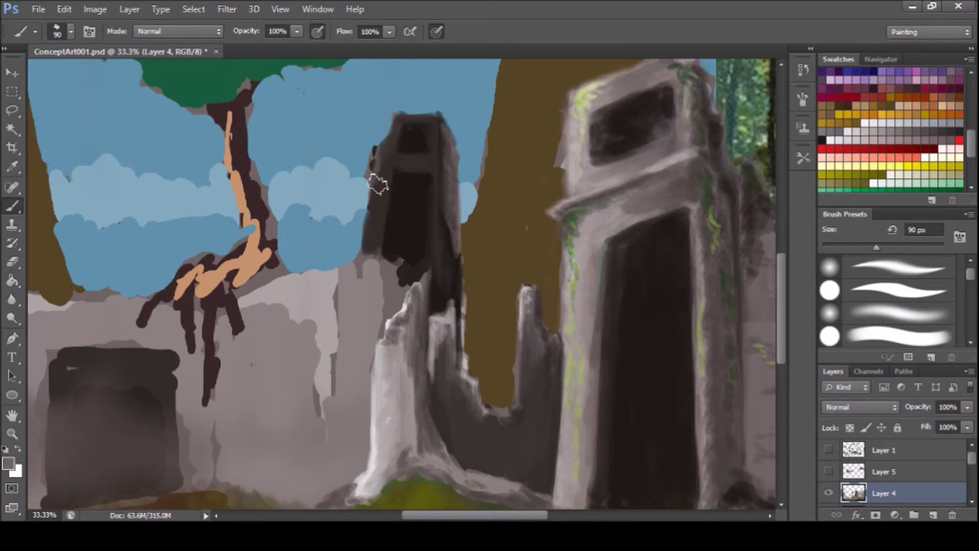
{"action": "mouse_move", "coordinate": [447, 143]}
{"action": "left_mouse_down"}
{"action": "mouse_move", "coordinate": [427, 158]}
{"action": "mouse_move", "coordinate": [382, 164]}
{"action": "mouse_move", "coordinate": [365, 232]}
{"action": "left_mouse_up"}
{"action": "left_click_drag", "start_coordinate": [562, 404], "coordinate": [780, 332]}
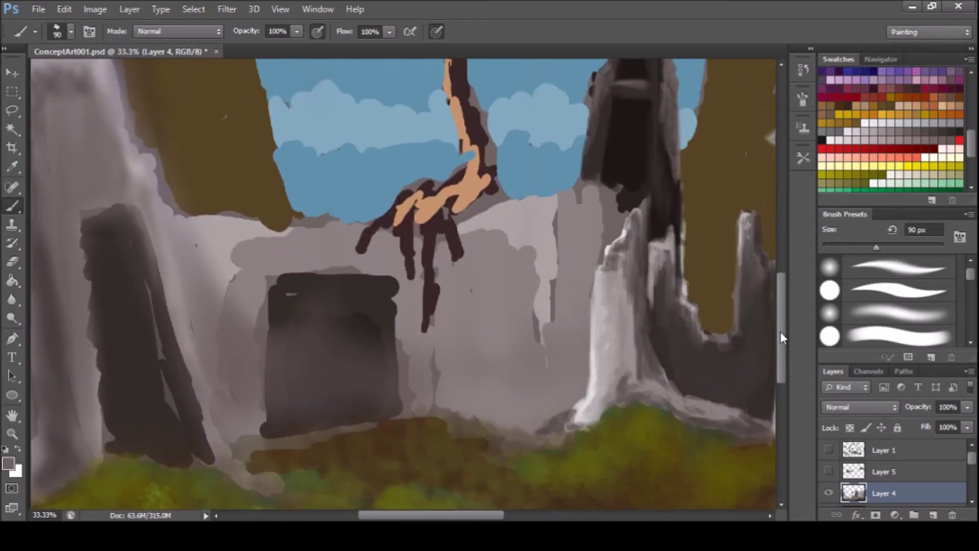
Step: Paint a dark door frame and interior into the block and save the document
{"action": "left_click_drag", "start_coordinate": [288, 329], "coordinate": [289, 428]}
{"action": "mouse_move", "coordinate": [292, 322]}
{"action": "left_mouse_down"}
{"action": "mouse_move", "coordinate": [354, 316]}
{"action": "mouse_move", "coordinate": [380, 378]}
{"action": "mouse_move", "coordinate": [381, 413]}
{"action": "left_mouse_up"}
{"action": "mouse_move", "coordinate": [290, 326]}
{"action": "left_mouse_down"}
{"action": "mouse_move", "coordinate": [290, 346]}
{"action": "mouse_move", "coordinate": [377, 412]}
{"action": "left_mouse_up"}
{"action": "mouse_move", "coordinate": [290, 386]}
{"action": "left_mouse_down"}
{"action": "mouse_move", "coordinate": [344, 360]}
{"action": "mouse_move", "coordinate": [362, 386]}
{"action": "mouse_move", "coordinate": [372, 339]}
{"action": "mouse_move", "coordinate": [317, 327]}
{"action": "mouse_move", "coordinate": [322, 361]}
{"action": "left_mouse_up"}
{"action": "key", "text": "ctrl+s"}
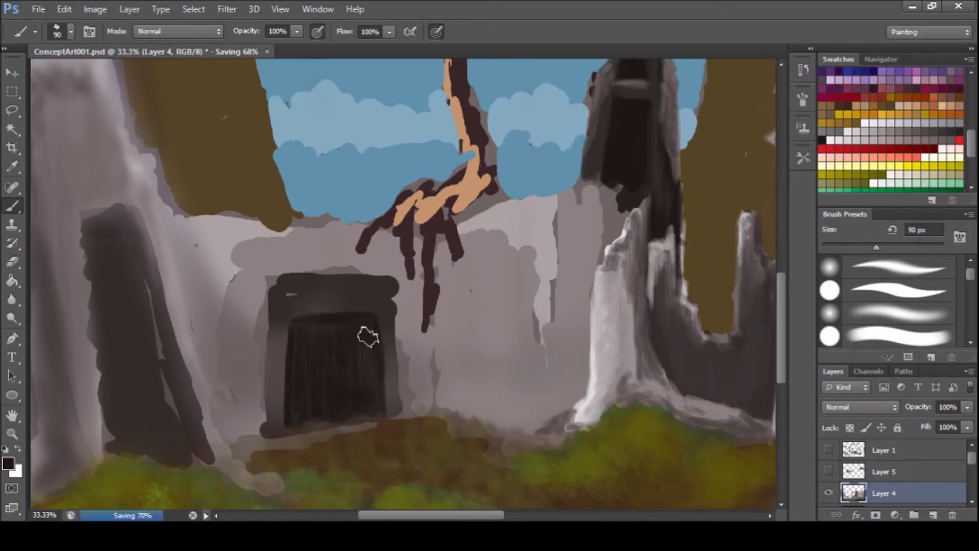
Step: Highlight the door's left edge, both pillars and the lintel in grey
{"action": "left_click", "coordinate": [286, 423], "text": "alt"}
{"action": "mouse_move", "coordinate": [286, 423]}
{"action": "left_mouse_down"}
{"action": "mouse_move", "coordinate": [286, 313]}
{"action": "mouse_move", "coordinate": [273, 290]}
{"action": "left_mouse_up"}
{"action": "mouse_move", "coordinate": [384, 374]}
{"action": "left_mouse_down"}
{"action": "mouse_move", "coordinate": [377, 305]}
{"action": "mouse_move", "coordinate": [389, 424]}
{"action": "left_mouse_up"}
{"action": "mouse_move", "coordinate": [389, 423]}
{"action": "left_mouse_down"}
{"action": "mouse_move", "coordinate": [382, 291]}
{"action": "mouse_move", "coordinate": [390, 415]}
{"action": "left_mouse_up"}
{"action": "mouse_move", "coordinate": [357, 312]}
{"action": "left_mouse_down"}
{"action": "mouse_move", "coordinate": [320, 310]}
{"action": "mouse_move", "coordinate": [320, 294]}
{"action": "mouse_move", "coordinate": [286, 296]}
{"action": "mouse_move", "coordinate": [343, 306]}
{"action": "mouse_move", "coordinate": [324, 315]}
{"action": "mouse_move", "coordinate": [291, 306]}
{"action": "mouse_move", "coordinate": [285, 403]}
{"action": "left_mouse_up"}
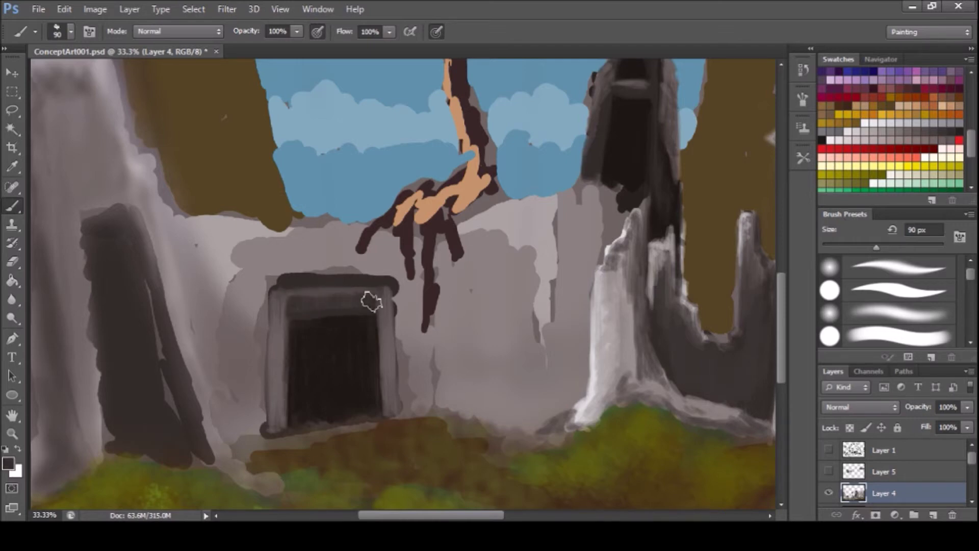
Step: Brighten the doorway pillars and top in light grey and streak the left wall
{"action": "left_click", "coordinate": [890, 129]}
{"action": "mouse_move", "coordinate": [268, 380]}
{"action": "left_mouse_down"}
{"action": "mouse_move", "coordinate": [262, 420]}
{"action": "mouse_move", "coordinate": [267, 306]}
{"action": "left_mouse_up"}
{"action": "left_click_drag", "start_coordinate": [389, 306], "coordinate": [398, 424]}
{"action": "left_click_drag", "start_coordinate": [395, 286], "coordinate": [382, 319]}
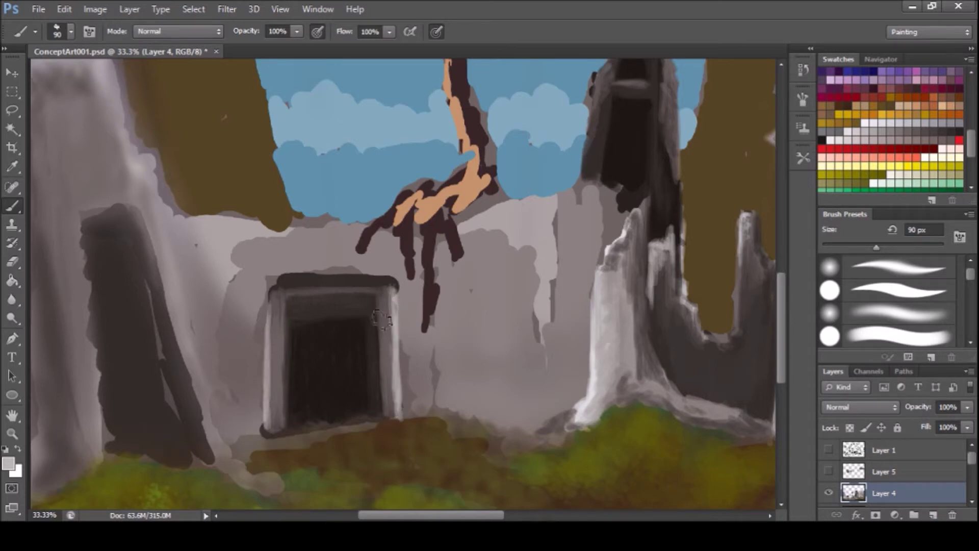
{"action": "left_click_drag", "start_coordinate": [282, 289], "coordinate": [390, 286]}
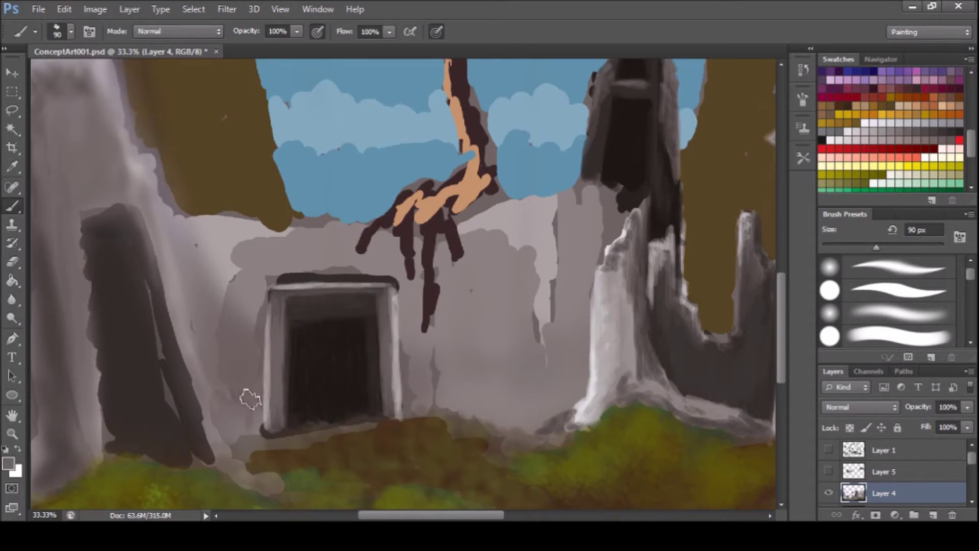
{"action": "left_click_drag", "start_coordinate": [179, 226], "coordinate": [202, 306]}
Step: Cover the left wall, the wall above the door and the area below the branch with grey vertical streaks
{"action": "left_click", "coordinate": [829, 450]}
{"action": "left_click_drag", "start_coordinate": [176, 217], "coordinate": [288, 220]}
{"action": "mouse_move", "coordinate": [217, 225]}
{"action": "left_mouse_down"}
{"action": "mouse_move", "coordinate": [403, 227]}
{"action": "mouse_move", "coordinate": [428, 331]}
{"action": "mouse_move", "coordinate": [211, 290]}
{"action": "left_mouse_up"}
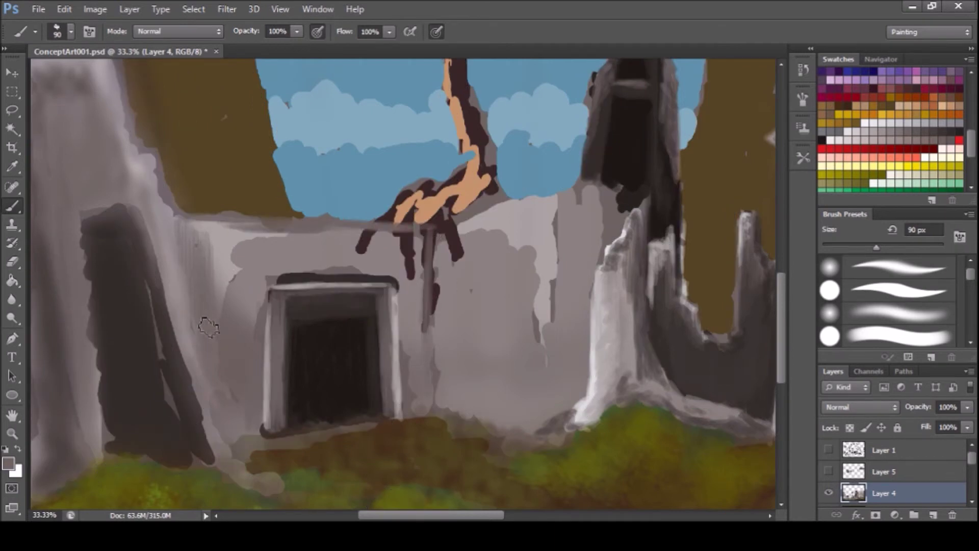
{"action": "left_click_drag", "start_coordinate": [216, 245], "coordinate": [232, 306]}
{"action": "left_click_drag", "start_coordinate": [178, 250], "coordinate": [185, 314]}
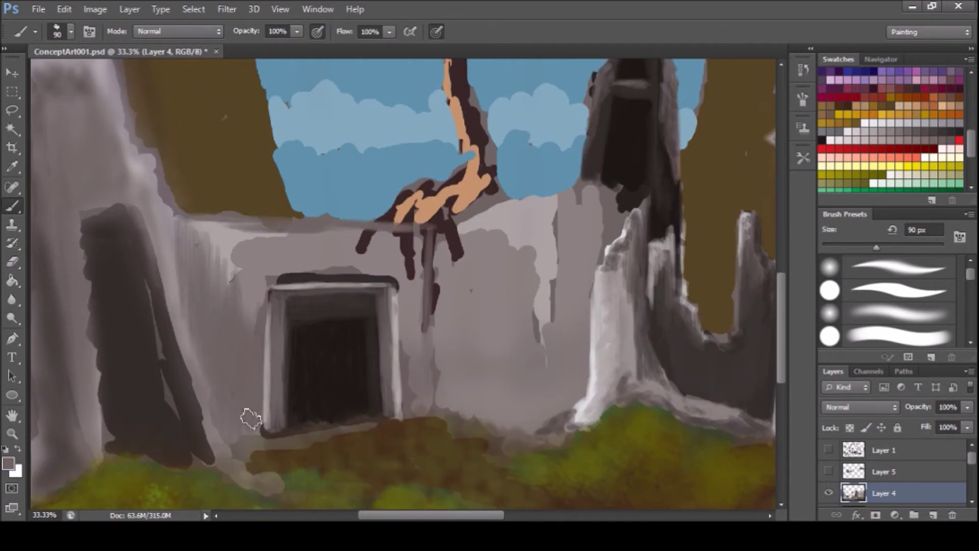
{"action": "left_click_drag", "start_coordinate": [239, 276], "coordinate": [263, 326]}
{"action": "left_click_drag", "start_coordinate": [415, 341], "coordinate": [413, 279]}
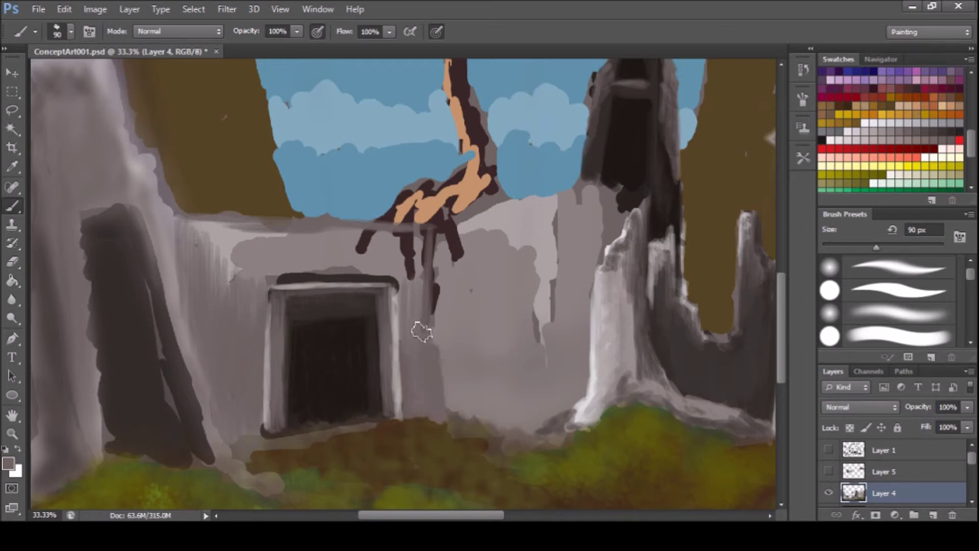
{"action": "mouse_move", "coordinate": [236, 236]}
{"action": "left_mouse_down"}
{"action": "mouse_move", "coordinate": [232, 288]}
{"action": "mouse_move", "coordinate": [269, 282]}
{"action": "left_mouse_up"}
{"action": "left_click_drag", "start_coordinate": [399, 314], "coordinate": [400, 267]}
{"action": "mouse_move", "coordinate": [352, 240]}
{"action": "left_mouse_down"}
{"action": "mouse_move", "coordinate": [286, 276]}
{"action": "mouse_move", "coordinate": [265, 238]}
{"action": "left_mouse_up"}
{"action": "left_click_drag", "start_coordinate": [296, 274], "coordinate": [410, 224]}
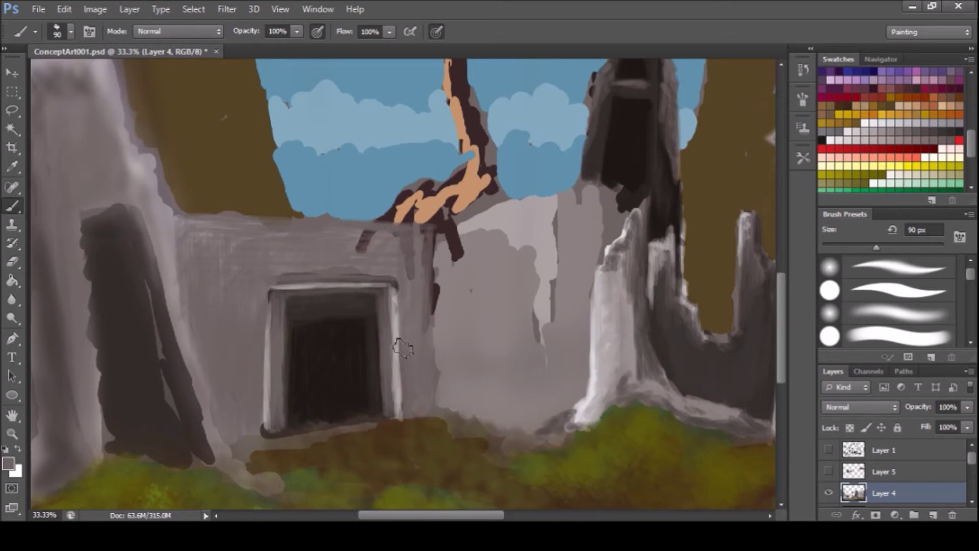
Step: Streak the right wall's top, left edge and lower part in a lighter grey
{"action": "left_click", "coordinate": [886, 122]}
{"action": "left_click_drag", "start_coordinate": [435, 229], "coordinate": [606, 180]}
{"action": "left_click_drag", "start_coordinate": [435, 244], "coordinate": [433, 428]}
{"action": "mouse_move", "coordinate": [434, 388]}
{"action": "left_mouse_down"}
{"action": "mouse_move", "coordinate": [465, 429]}
{"action": "mouse_move", "coordinate": [523, 437]}
{"action": "mouse_move", "coordinate": [553, 419]}
{"action": "mouse_move", "coordinate": [446, 343]}
{"action": "left_mouse_up"}
{"action": "mouse_move", "coordinate": [449, 403]}
{"action": "left_mouse_down"}
{"action": "mouse_move", "coordinate": [505, 341]}
{"action": "mouse_move", "coordinate": [527, 376]}
{"action": "left_mouse_up"}
{"action": "mouse_move", "coordinate": [526, 326]}
{"action": "left_mouse_down"}
{"action": "mouse_move", "coordinate": [531, 383]}
{"action": "mouse_move", "coordinate": [554, 426]}
{"action": "left_mouse_up"}
{"action": "mouse_move", "coordinate": [572, 313]}
{"action": "left_mouse_down"}
{"action": "mouse_move", "coordinate": [553, 264]}
{"action": "mouse_move", "coordinate": [566, 357]}
{"action": "left_mouse_up"}
Step: Cover the right wall's darker upper patches in light grey and touch up its lower strokes
{"action": "mouse_move", "coordinate": [436, 232]}
{"action": "left_mouse_down"}
{"action": "mouse_move", "coordinate": [437, 300]}
{"action": "mouse_move", "coordinate": [521, 299]}
{"action": "left_mouse_up"}
{"action": "left_click_drag", "start_coordinate": [520, 250], "coordinate": [525, 346]}
{"action": "left_click_drag", "start_coordinate": [448, 280], "coordinate": [448, 310]}
{"action": "left_click_drag", "start_coordinate": [540, 250], "coordinate": [551, 350]}
{"action": "left_click_drag", "start_coordinate": [566, 209], "coordinate": [566, 316]}
{"action": "left_click_drag", "start_coordinate": [586, 204], "coordinate": [602, 301]}
{"action": "mouse_move", "coordinate": [451, 227]}
{"action": "left_mouse_down"}
{"action": "mouse_move", "coordinate": [466, 258]}
{"action": "mouse_move", "coordinate": [503, 237]}
{"action": "left_mouse_up"}
{"action": "left_click_drag", "start_coordinate": [561, 189], "coordinate": [581, 247]}
{"action": "left_click_drag", "start_coordinate": [568, 350], "coordinate": [570, 403]}
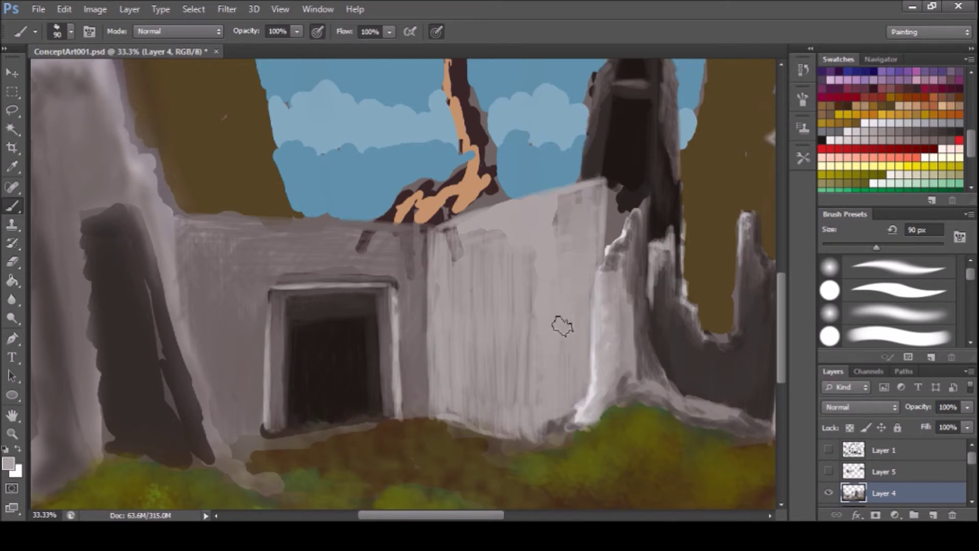
Step: Add white highlights along the tall left pillar's edge and top
{"action": "left_click_drag", "start_coordinate": [413, 517], "coordinate": [372, 516]}
{"action": "mouse_move", "coordinate": [469, 479]}
{"action": "left_mouse_down"}
{"action": "mouse_move", "coordinate": [413, 405]}
{"action": "mouse_move", "coordinate": [355, 171]}
{"action": "left_mouse_up"}
{"action": "scroll", "coordinate": [354, 171], "scroll_direction": "up", "scroll_amount": 5}
{"action": "mouse_move", "coordinate": [337, 286]}
{"action": "left_mouse_down"}
{"action": "mouse_move", "coordinate": [311, 163]}
{"action": "mouse_move", "coordinate": [239, 173]}
{"action": "left_mouse_up"}
{"action": "mouse_move", "coordinate": [321, 235]}
{"action": "left_mouse_down"}
{"action": "mouse_move", "coordinate": [306, 163]}
{"action": "mouse_move", "coordinate": [332, 286]}
{"action": "left_mouse_up"}
Step: Paint the pillar in a sampled grey and add highlights on its top
{"action": "left_click", "coordinate": [250, 191], "text": "alt"}
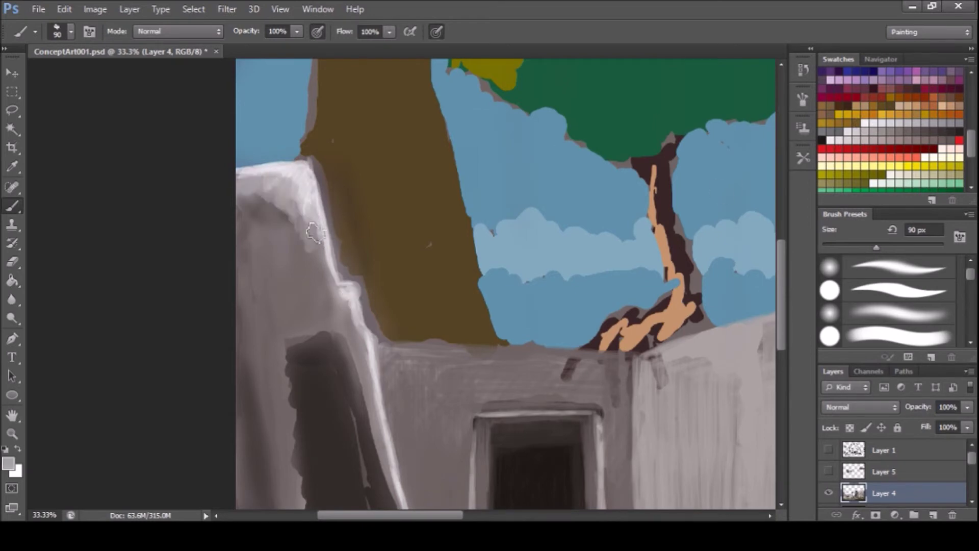
{"action": "scroll", "coordinate": [370, 392], "scroll_direction": "down", "scroll_amount": 7}
{"action": "mouse_move", "coordinate": [354, 173]}
{"action": "left_mouse_down"}
{"action": "mouse_move", "coordinate": [376, 255]}
{"action": "mouse_move", "coordinate": [415, 335]}
{"action": "mouse_move", "coordinate": [428, 419]}
{"action": "left_mouse_up"}
{"action": "mouse_move", "coordinate": [276, 154]}
{"action": "left_mouse_down"}
{"action": "mouse_move", "coordinate": [313, 158]}
{"action": "mouse_move", "coordinate": [324, 102]}
{"action": "left_mouse_up"}
{"action": "scroll", "coordinate": [721, 322], "scroll_direction": "up", "scroll_amount": 5}
{"action": "mouse_move", "coordinate": [240, 169]}
{"action": "left_mouse_down"}
{"action": "mouse_move", "coordinate": [301, 148]}
{"action": "mouse_move", "coordinate": [316, 240]}
{"action": "left_mouse_up"}
{"action": "left_click_drag", "start_coordinate": [237, 128], "coordinate": [267, 163]}
Step: Tone down the pillar's white highlight with a darker grey
{"action": "left_click", "coordinate": [913, 127]}
{"action": "left_click_drag", "start_coordinate": [316, 277], "coordinate": [278, 304]}
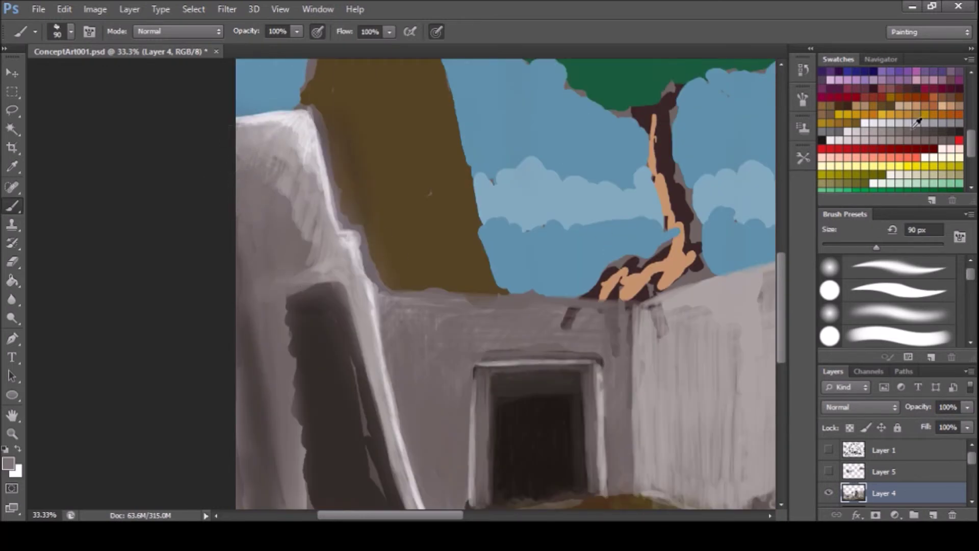
{"action": "mouse_move", "coordinate": [265, 358]}
{"action": "left_mouse_down"}
{"action": "mouse_move", "coordinate": [276, 290]}
{"action": "mouse_move", "coordinate": [245, 148]}
{"action": "left_mouse_up"}
{"action": "mouse_move", "coordinate": [245, 194]}
{"action": "left_mouse_down"}
{"action": "mouse_move", "coordinate": [286, 280]}
{"action": "mouse_move", "coordinate": [292, 205]}
{"action": "left_mouse_up"}
{"action": "scroll", "coordinate": [782, 273], "scroll_direction": "down", "scroll_amount": 5}
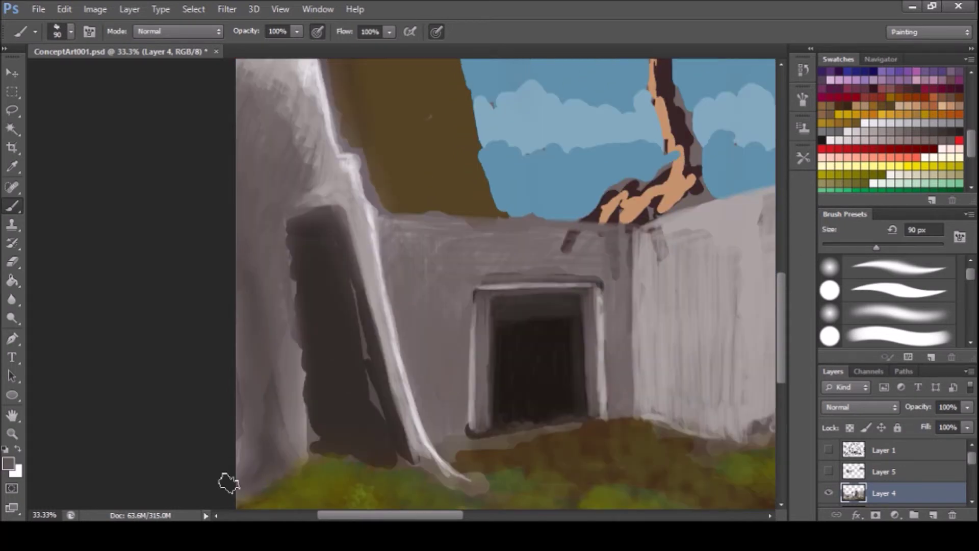
{"action": "scroll", "coordinate": [308, 428], "scroll_direction": "down", "scroll_amount": 7}
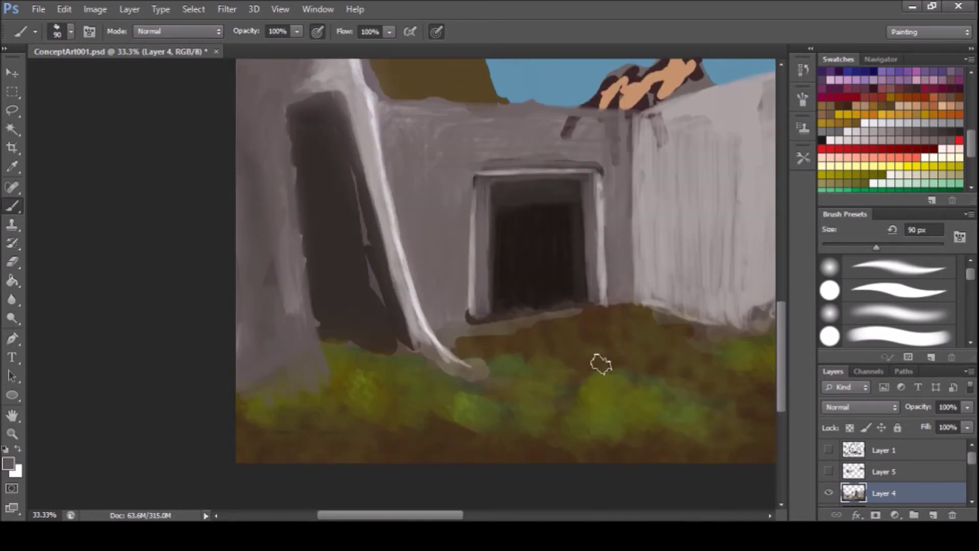
Step: Darken the pillar's edges and the leaning slab's right side, undoing the stray grass shadow
{"action": "left_click_drag", "start_coordinate": [327, 391], "coordinate": [314, 308]}
{"action": "left_click_drag", "start_coordinate": [288, 124], "coordinate": [334, 94]}
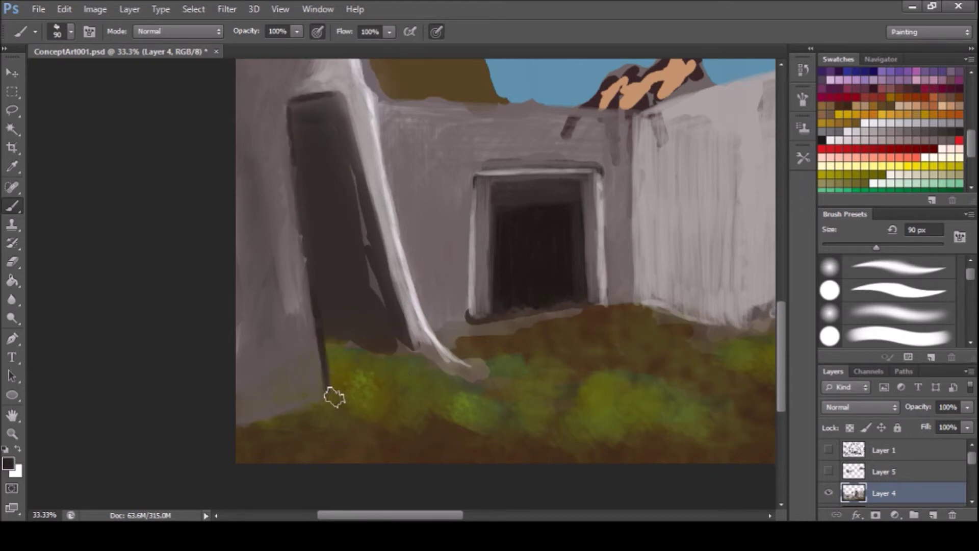
{"action": "left_click_drag", "start_coordinate": [334, 398], "coordinate": [408, 366]}
{"action": "left_click_drag", "start_coordinate": [338, 387], "coordinate": [369, 358]}
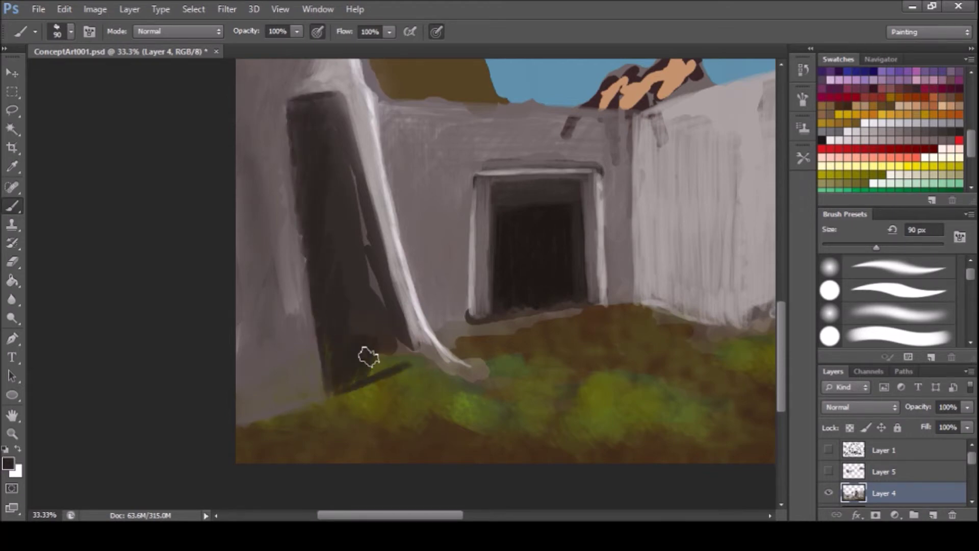
{"action": "key", "text": "ctrl+z"}
{"action": "left_click_drag", "start_coordinate": [339, 99], "coordinate": [385, 299]}
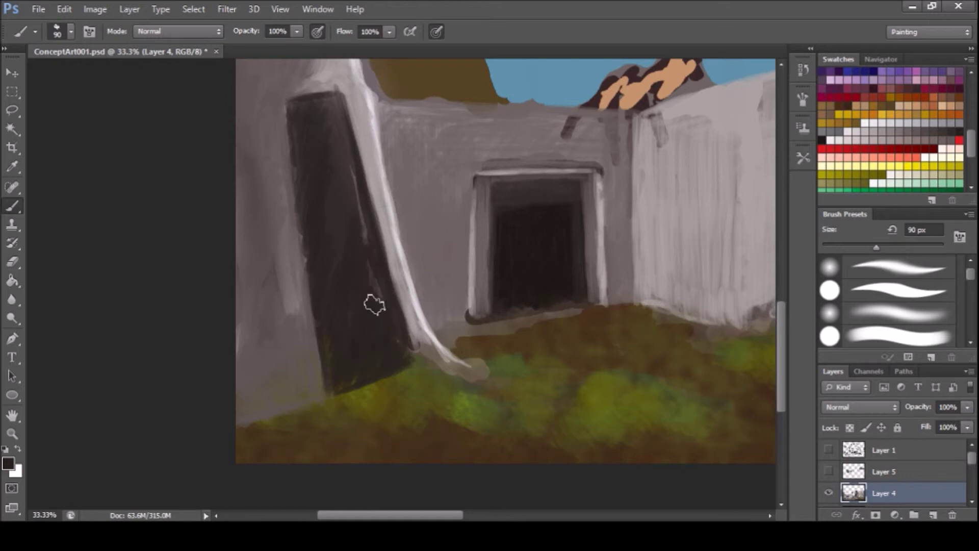
Step: Dab olive paint at the pillar base with a larger textured brush
{"action": "scroll", "coordinate": [785, 323], "scroll_direction": "up", "scroll_amount": 5}
{"action": "left_click", "coordinate": [945, 139]}
{"action": "key", "text": "."}
{"action": "left_click_drag", "start_coordinate": [416, 426], "coordinate": [442, 396]}
Step: Zoom out to the whole painting and hide Layer 3's cartoon sky to reveal the forest photo
{"action": "key", "text": "ctrl+minus"}
{"action": "key", "text": "ctrl+minus"}
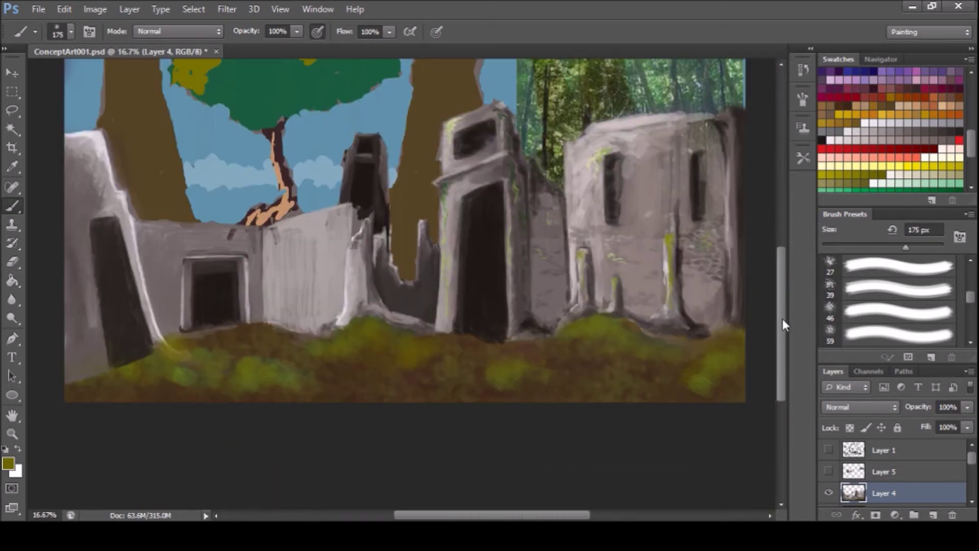
{"action": "key", "text": "ctrl+minus"}
{"action": "scroll", "coordinate": [832, 488], "scroll_direction": "down", "scroll_amount": 2}
{"action": "left_click", "coordinate": [830, 482]}
{"action": "scroll", "coordinate": [837, 490], "scroll_direction": "down", "scroll_amount": 2}
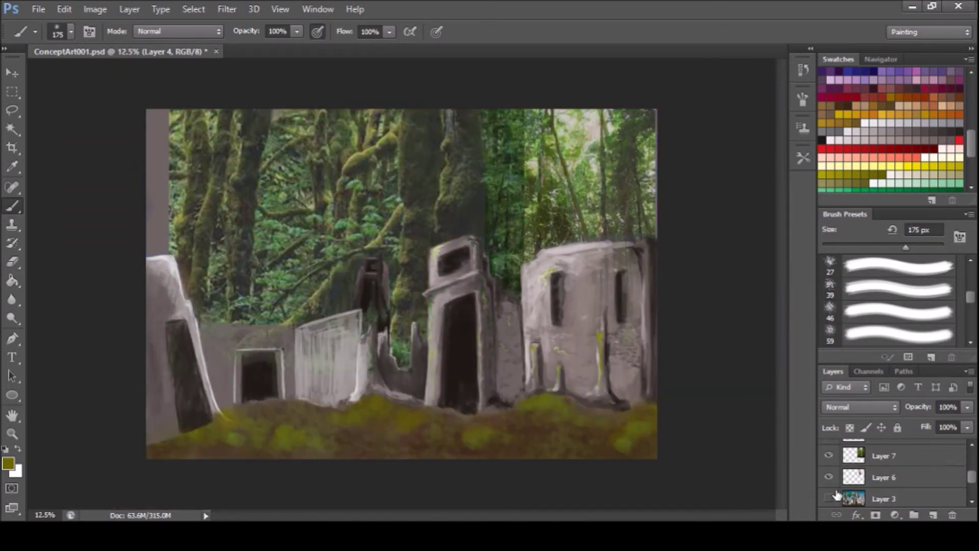
{"action": "scroll", "coordinate": [838, 471], "scroll_direction": "up", "scroll_amount": 1}
{"action": "scroll", "coordinate": [867, 468], "scroll_direction": "up", "scroll_amount": 1}
{"action": "scroll", "coordinate": [888, 466], "scroll_direction": "up", "scroll_amount": 1}
Step: Darken the top of the dark column on Layer 4 with an 80 px brush and save the file
{"action": "left_click", "coordinate": [376, 301], "text": "alt"}
{"action": "key", "text": "bracketleft"}
{"action": "key", "text": "bracketleft"}
{"action": "key", "text": "bracketleft"}
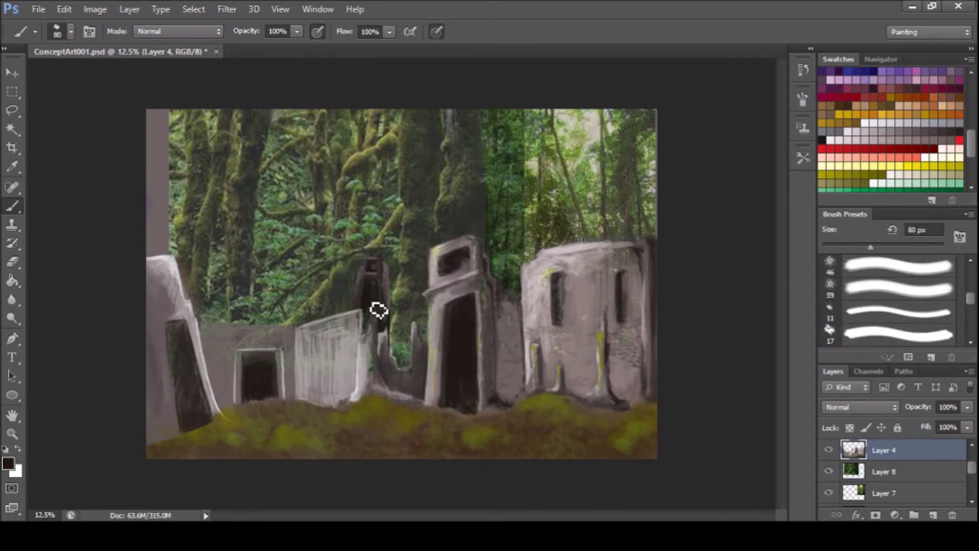
{"action": "left_click", "coordinate": [379, 276]}
{"action": "key", "text": "ctrl+s"}
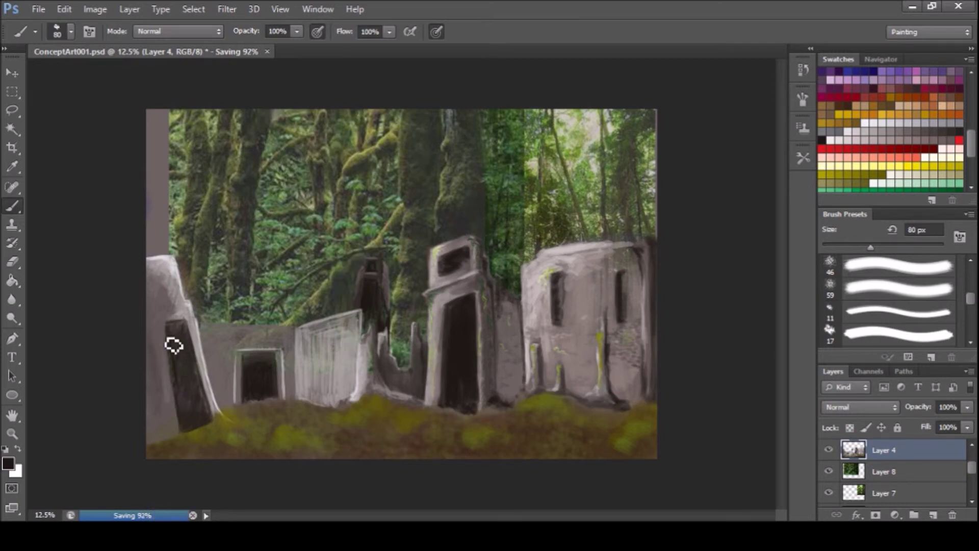
Step: Add a Levels adjustment to the Layer 8 forest photo to darken it
{"action": "key", "text": "bracketright"}
{"action": "key", "text": "bracketright"}
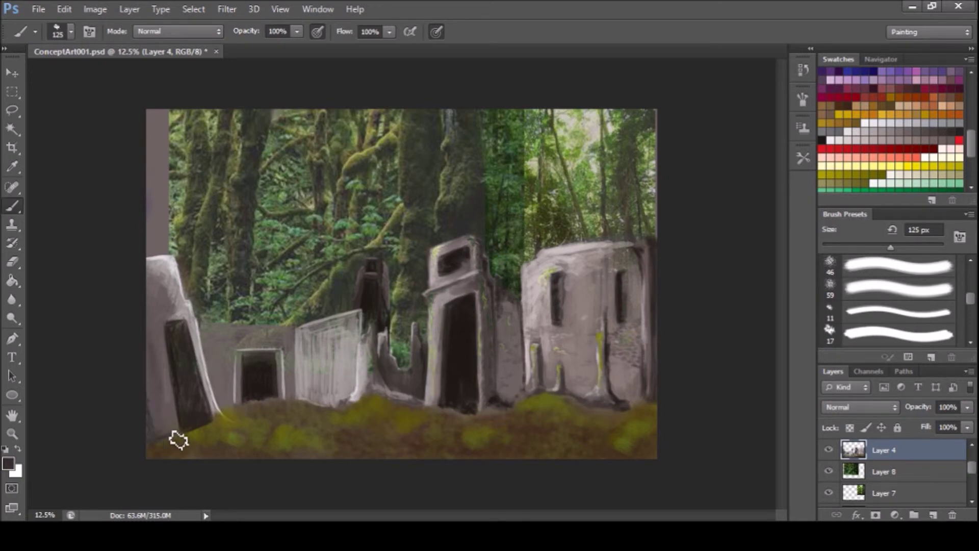
{"action": "left_click", "coordinate": [891, 471]}
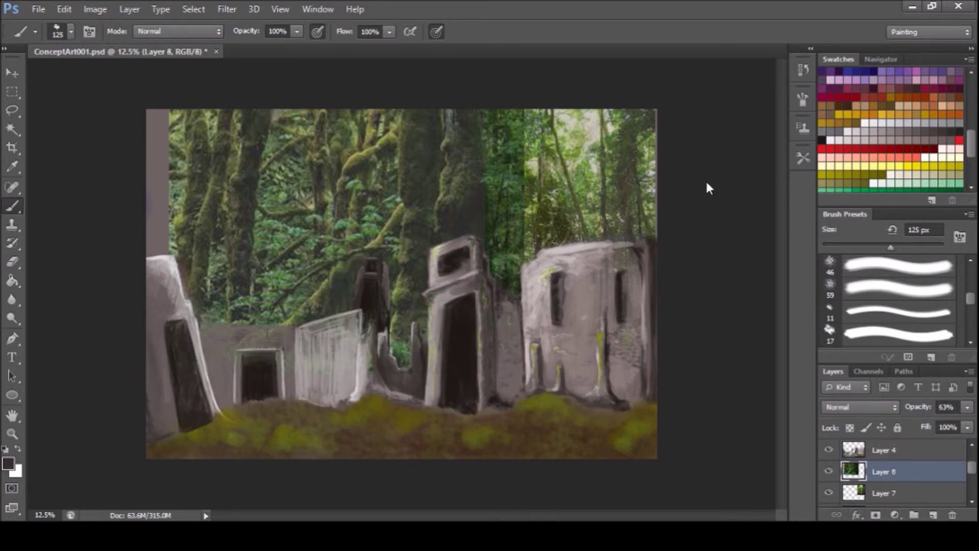
{"action": "key", "text": "ctrl+l"}
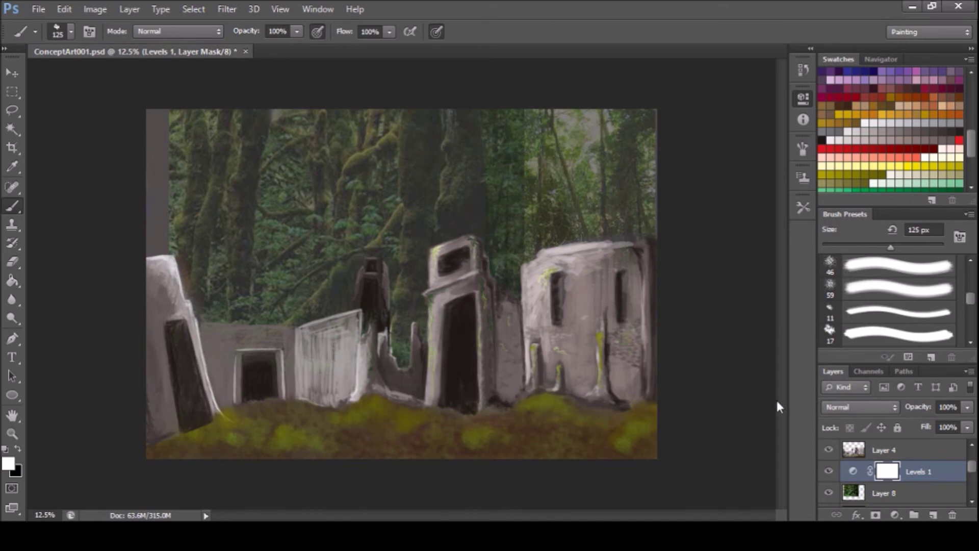
Step: Darken the forest with a Curves adjustment and enlarge the Layer 9 forest image over the left
{"action": "key", "text": "ctrl+z"}
{"action": "key", "text": "ctrl+m"}
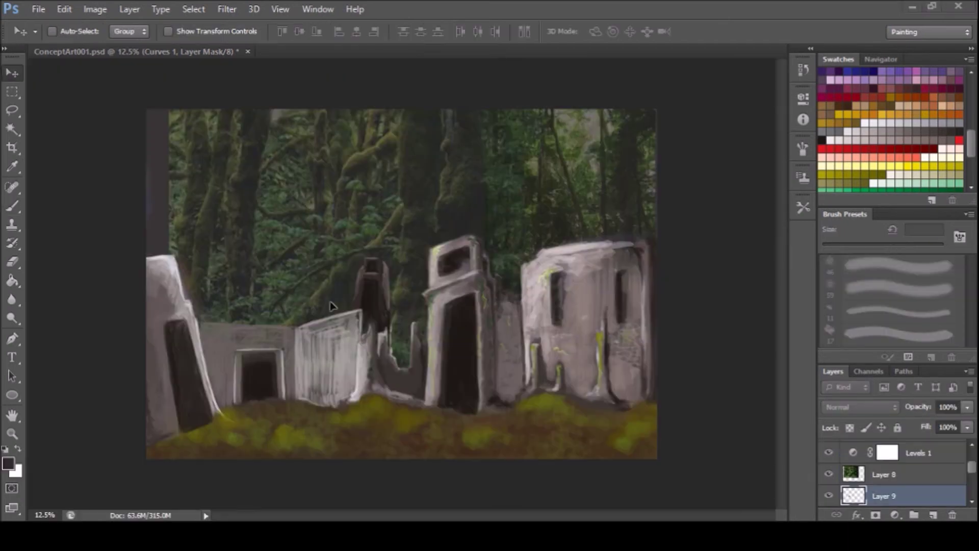
{"action": "key", "text": "ctrl+t"}
{"action": "left_click_drag", "start_coordinate": [321, 307], "coordinate": [524, 361]}
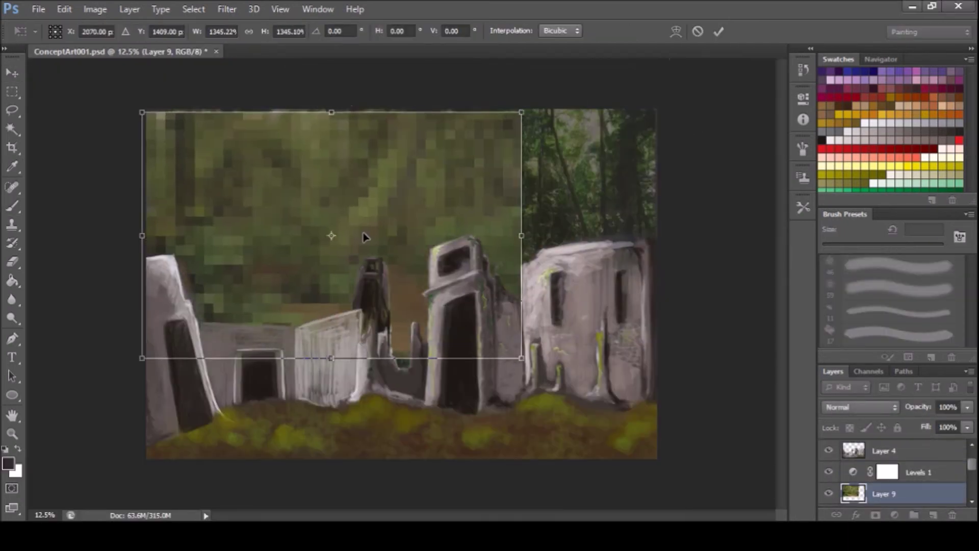
{"action": "key", "text": "Return"}
Step: Erase the forest image's hard edge with an 1100 px eraser
{"action": "key", "text": "e"}
{"action": "key", "text": "bracketright"}
{"action": "key", "text": "bracketright"}
{"action": "key", "text": "bracketright"}
{"action": "mouse_move", "coordinate": [452, 98]}
{"action": "left_mouse_down"}
{"action": "mouse_move", "coordinate": [256, 80]}
{"action": "mouse_move", "coordinate": [334, 67]}
{"action": "left_mouse_up"}
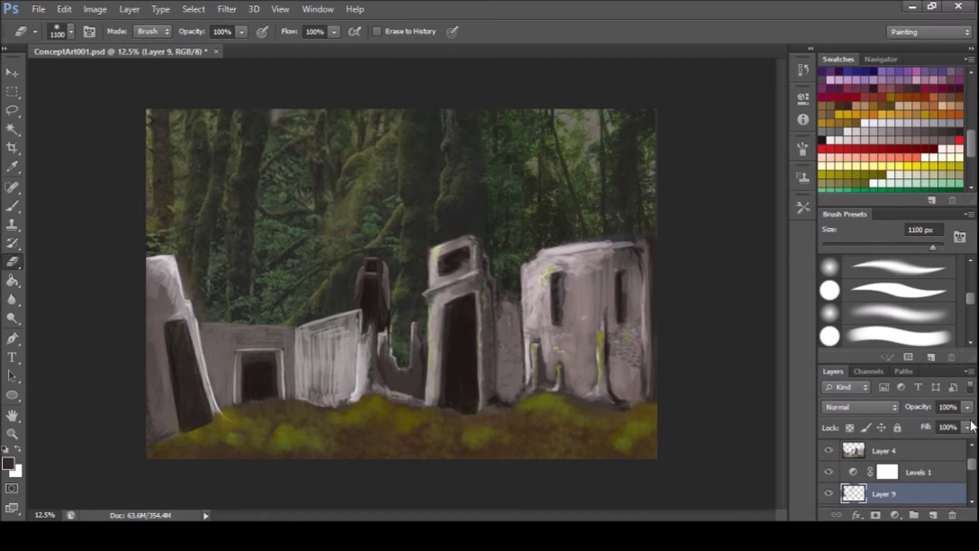
{"action": "scroll", "coordinate": [974, 466], "scroll_direction": "up", "scroll_amount": 1}
Step: On Layer 4, brush light pinkish grey over the middle grey wall
{"action": "key", "text": "b"}
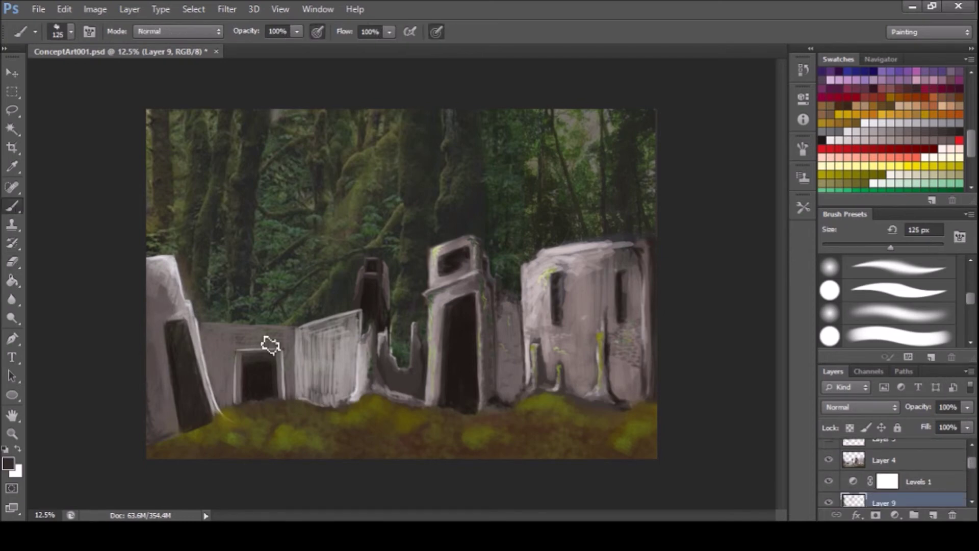
{"action": "key", "text": "alt+bracketright"}
{"action": "key", "text": "alt+bracketright"}
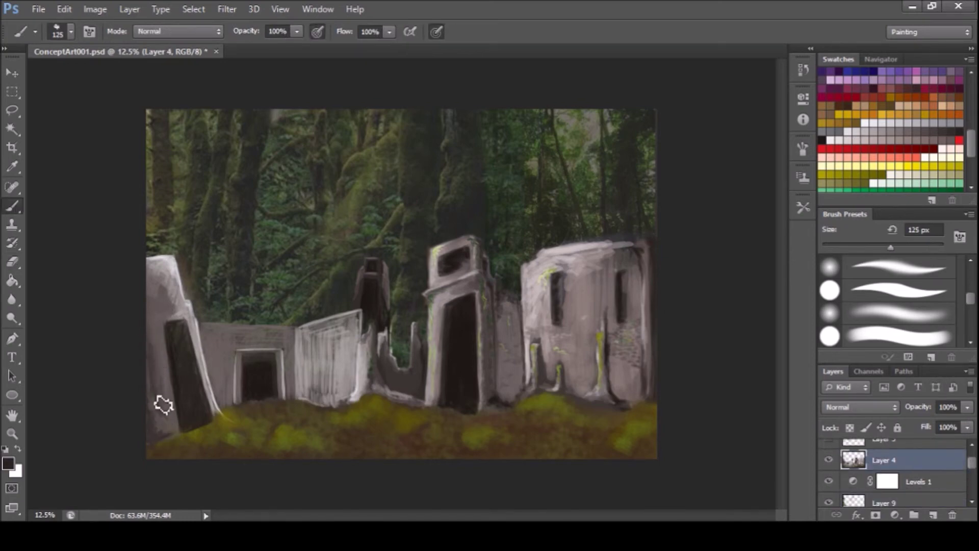
{"action": "left_click", "coordinate": [320, 336], "text": "alt"}
{"action": "left_click_drag", "start_coordinate": [319, 337], "coordinate": [367, 316]}
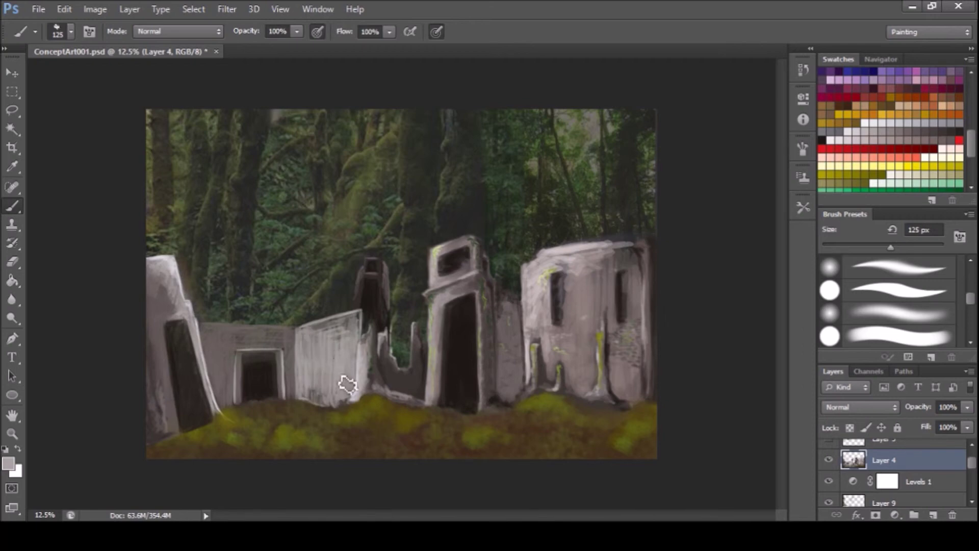
Step: Repaint the wall's lower-left, then hide and show Layer 8 to compare
{"action": "left_click", "coordinate": [951, 128]}
{"action": "left_click", "coordinate": [878, 126]}
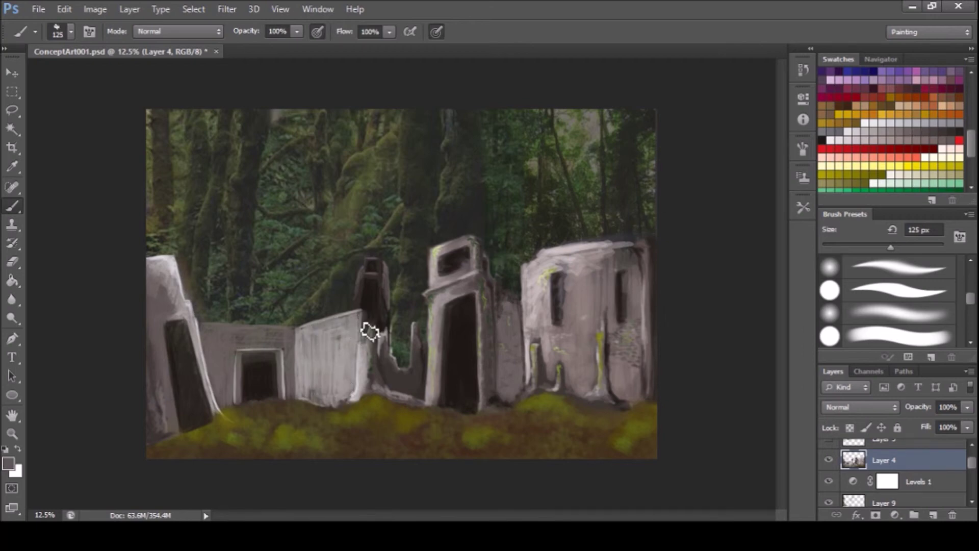
{"action": "left_click", "coordinate": [306, 380], "text": "alt"}
{"action": "left_click_drag", "start_coordinate": [306, 339], "coordinate": [302, 383]}
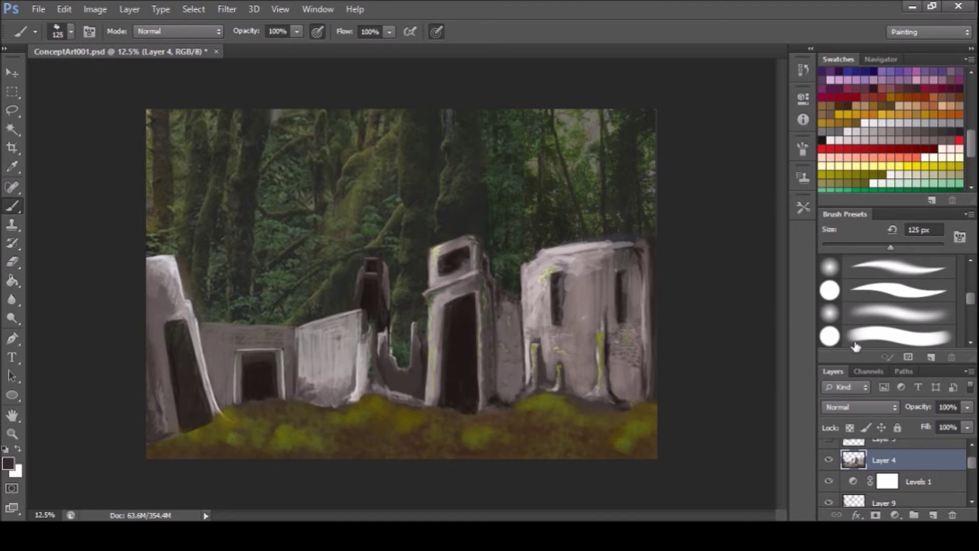
{"action": "scroll", "coordinate": [893, 474], "scroll_direction": "down", "scroll_amount": 2}
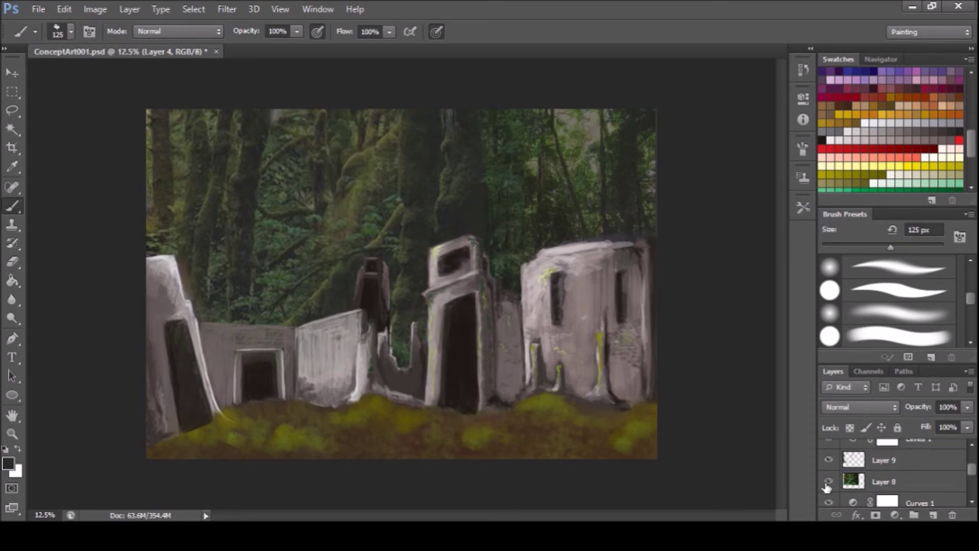
{"action": "left_click", "coordinate": [830, 482]}
{"action": "left_click", "coordinate": [829, 481]}
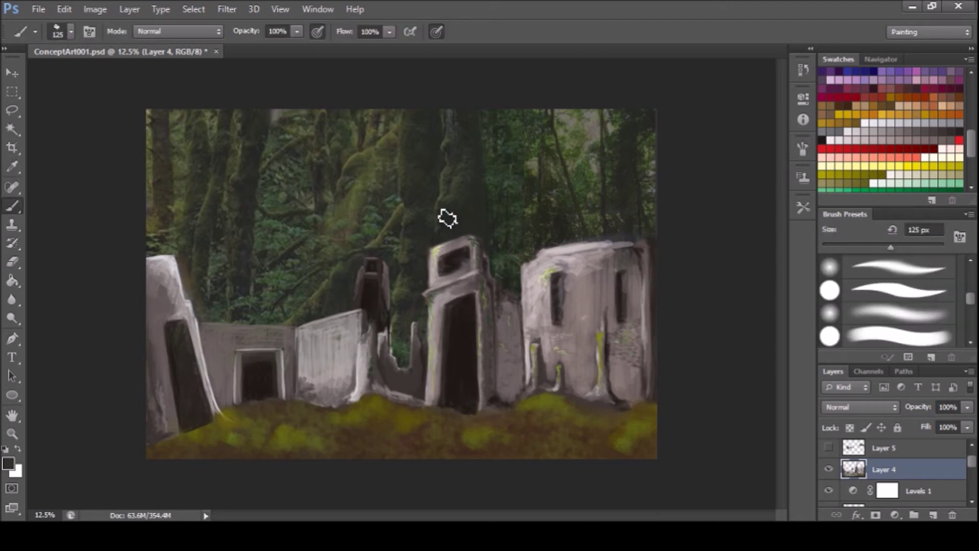
Step: Paint olive moss up the tree trunk and along the middle grey wall's edge
{"action": "left_click", "coordinate": [452, 212], "text": "alt"}
{"action": "left_click_drag", "start_coordinate": [451, 201], "coordinate": [447, 137]}
{"action": "left_click_drag", "start_coordinate": [453, 189], "coordinate": [451, 112]}
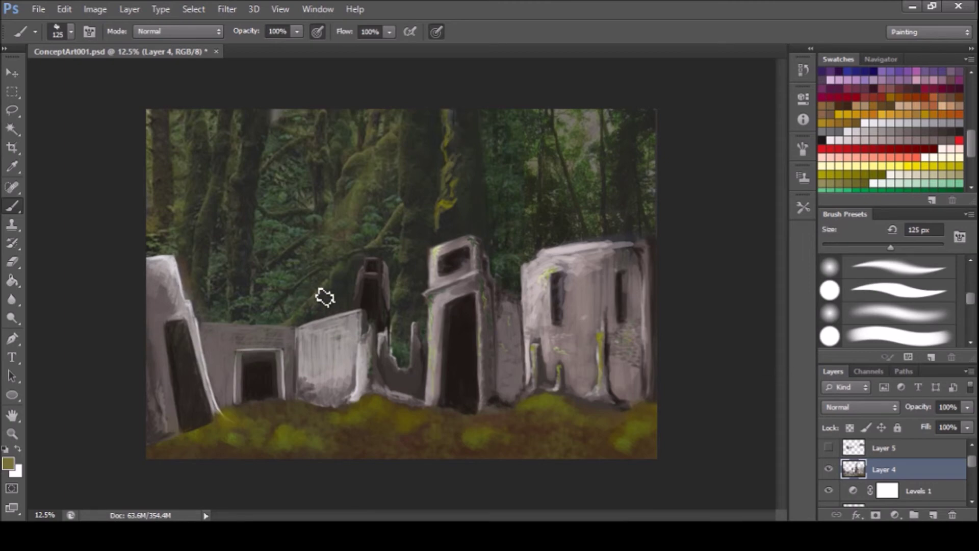
{"action": "left_click_drag", "start_coordinate": [386, 342], "coordinate": [394, 371]}
{"action": "left_click_drag", "start_coordinate": [326, 355], "coordinate": [312, 358]}
Step: Brush olive moss along the left ruin's top and edge, darkening its left side
{"action": "left_click_drag", "start_coordinate": [155, 278], "coordinate": [173, 294]}
{"action": "left_click_drag", "start_coordinate": [197, 326], "coordinate": [207, 360]}
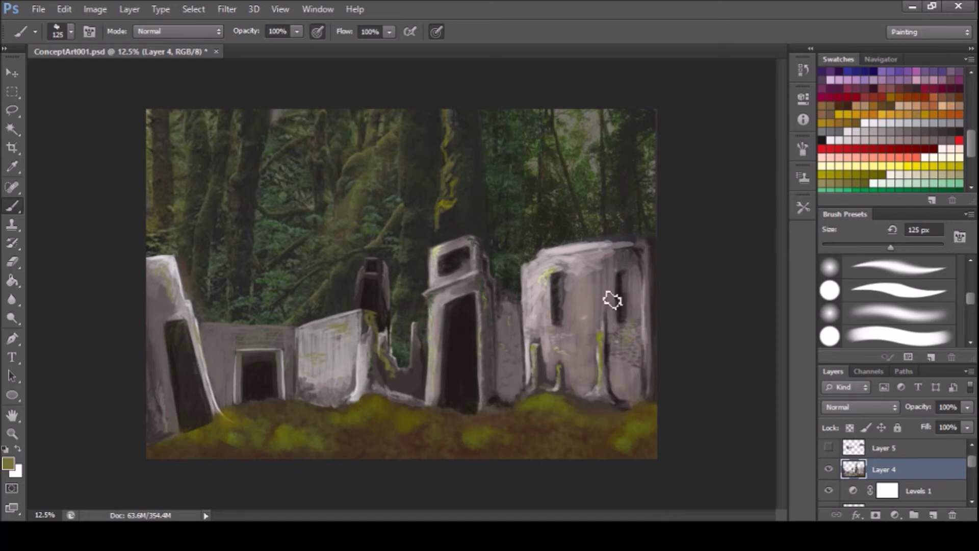
{"action": "scroll", "coordinate": [879, 161], "scroll_direction": "down", "scroll_amount": 2}
{"action": "scroll", "coordinate": [869, 102], "scroll_direction": "down", "scroll_amount": 3}
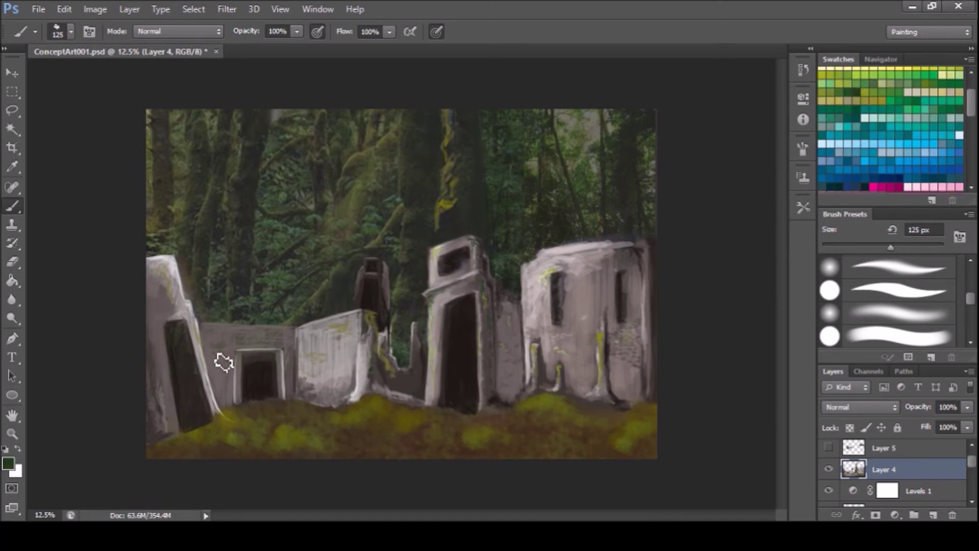
{"action": "left_click_drag", "start_coordinate": [162, 330], "coordinate": [168, 396]}
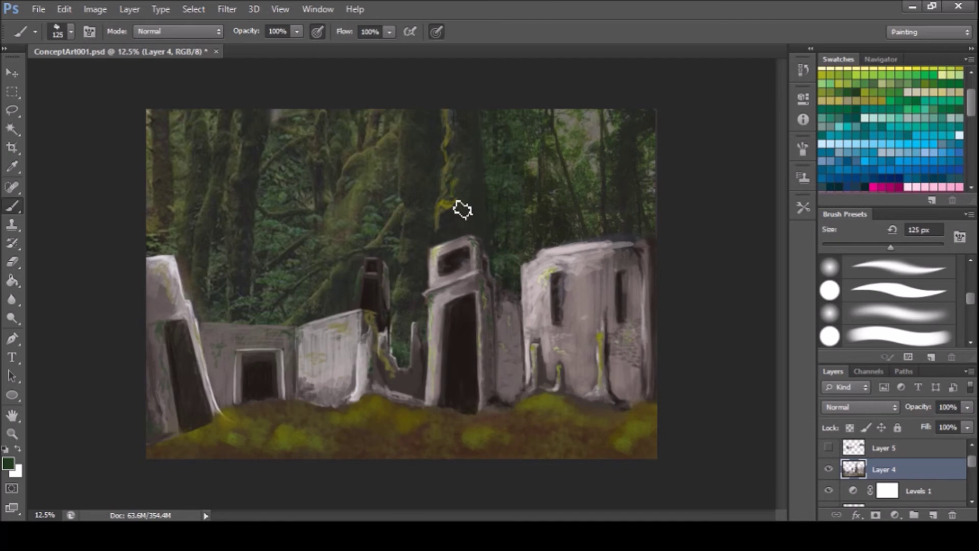
{"action": "scroll", "coordinate": [857, 112], "scroll_direction": "up", "scroll_amount": 3}
{"action": "scroll", "coordinate": [851, 107], "scroll_direction": "up", "scroll_amount": 3}
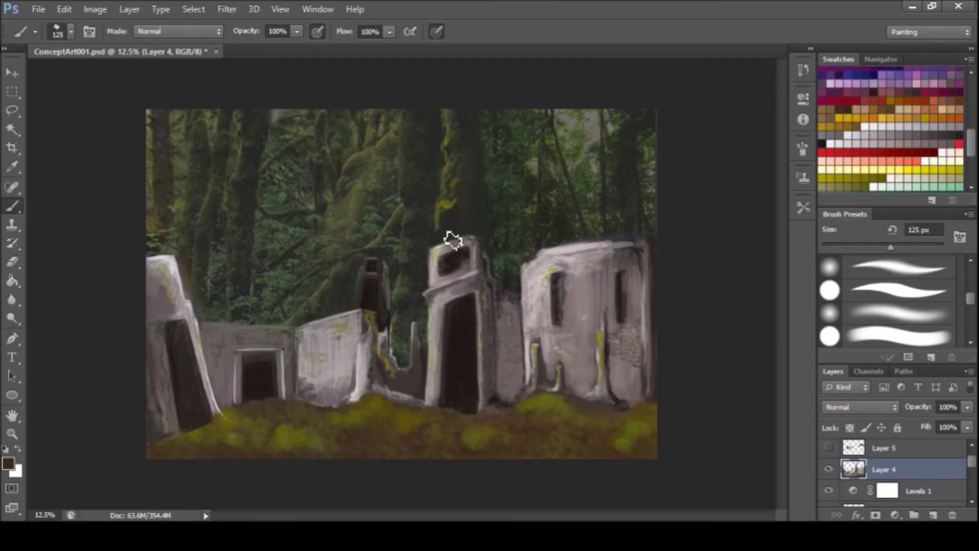
{"action": "left_click", "coordinate": [871, 177]}
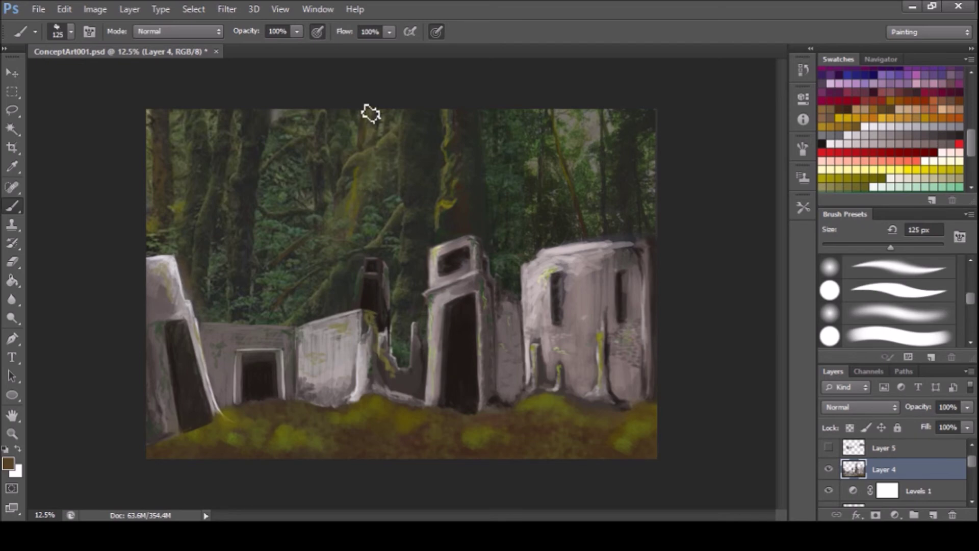
{"action": "left_click", "coordinate": [822, 143]}
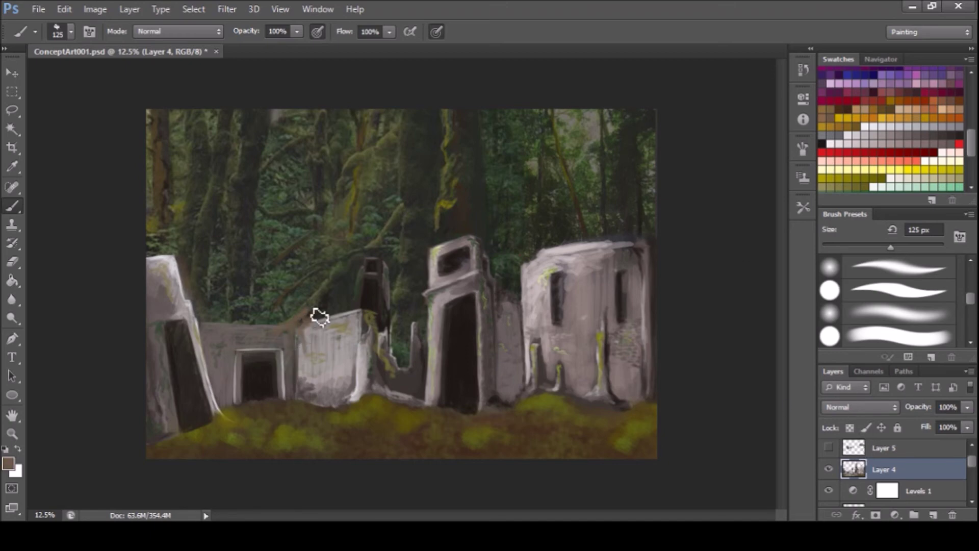
Step: Paint a brown tree root arching from the wall top, highlighted with sampled tan
{"action": "left_click_drag", "start_coordinate": [311, 321], "coordinate": [374, 238]}
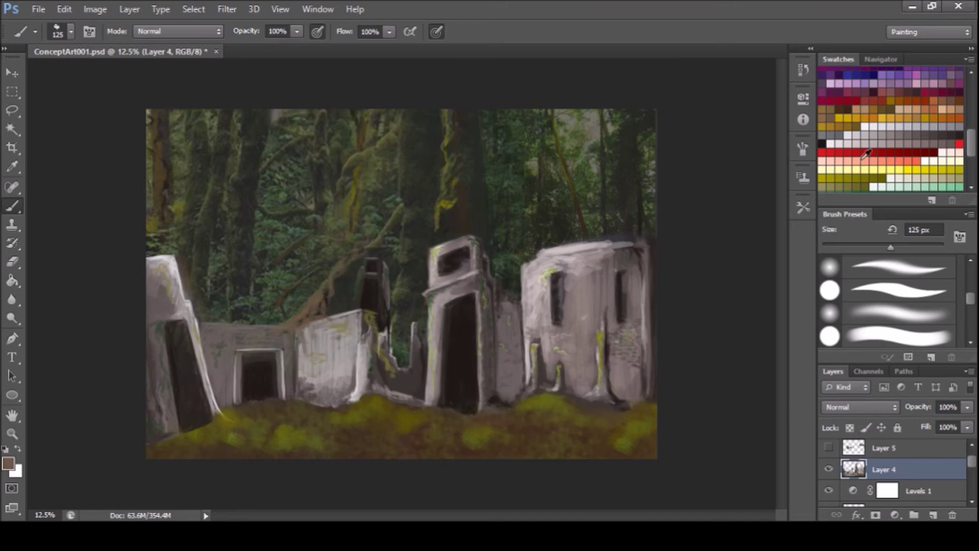
{"action": "left_click", "coordinate": [376, 273], "text": "alt"}
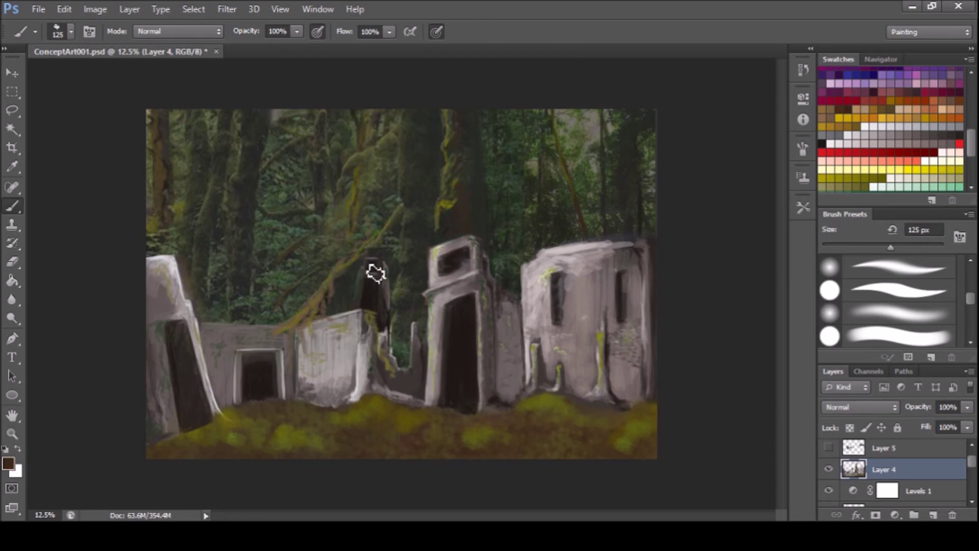
{"action": "left_click", "coordinate": [284, 341], "text": "alt"}
{"action": "mouse_move", "coordinate": [316, 329]}
{"action": "left_mouse_down"}
{"action": "mouse_move", "coordinate": [356, 258]}
{"action": "mouse_move", "coordinate": [348, 256]}
{"action": "left_mouse_up"}
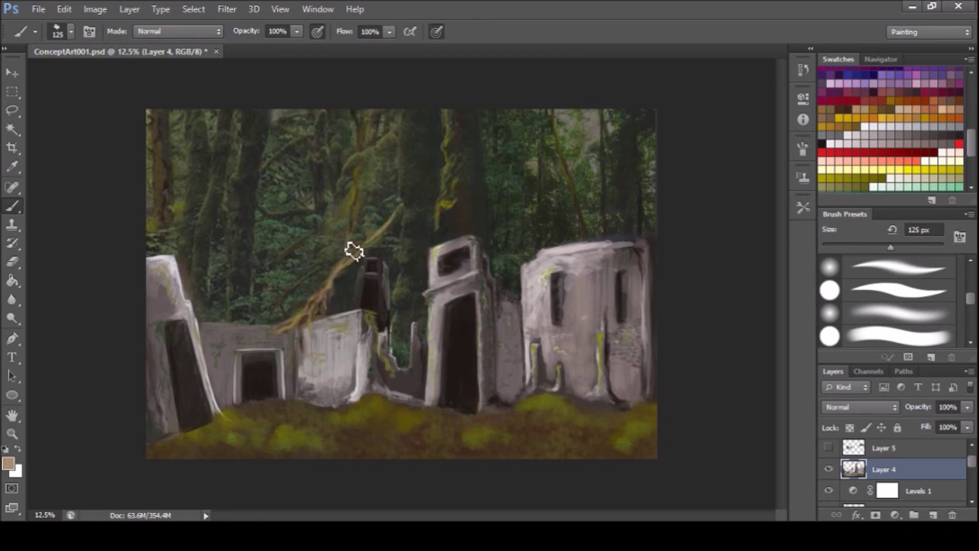
{"action": "mouse_move", "coordinate": [323, 287]}
{"action": "left_mouse_down"}
{"action": "mouse_move", "coordinate": [278, 329]}
{"action": "mouse_move", "coordinate": [343, 361]}
{"action": "left_mouse_up"}
{"action": "left_click", "coordinate": [352, 347], "text": "alt"}
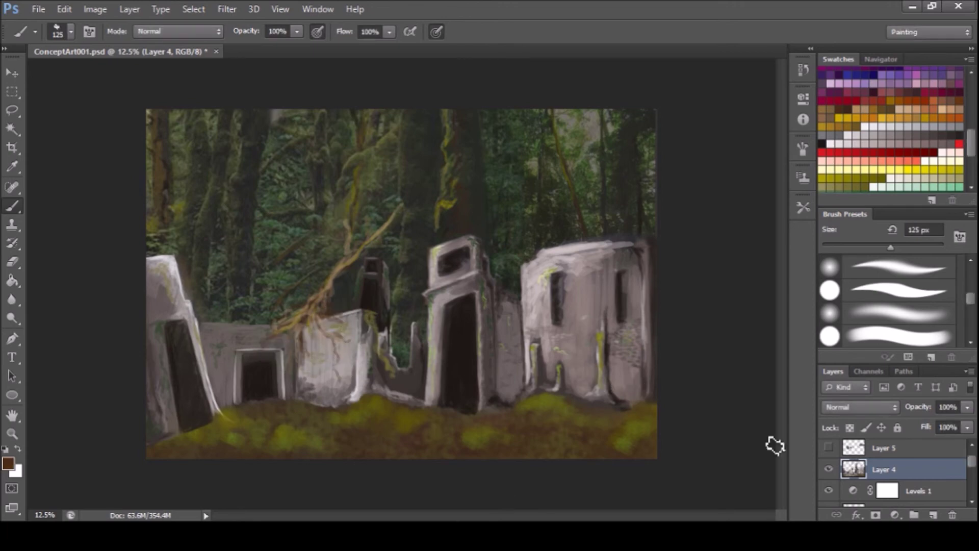
Step: Hide and show the forest photo layer to compare
{"action": "scroll", "coordinate": [867, 469], "scroll_direction": "down", "scroll_amount": 2}
{"action": "left_click", "coordinate": [829, 481]}
{"action": "left_click", "coordinate": [829, 481]}
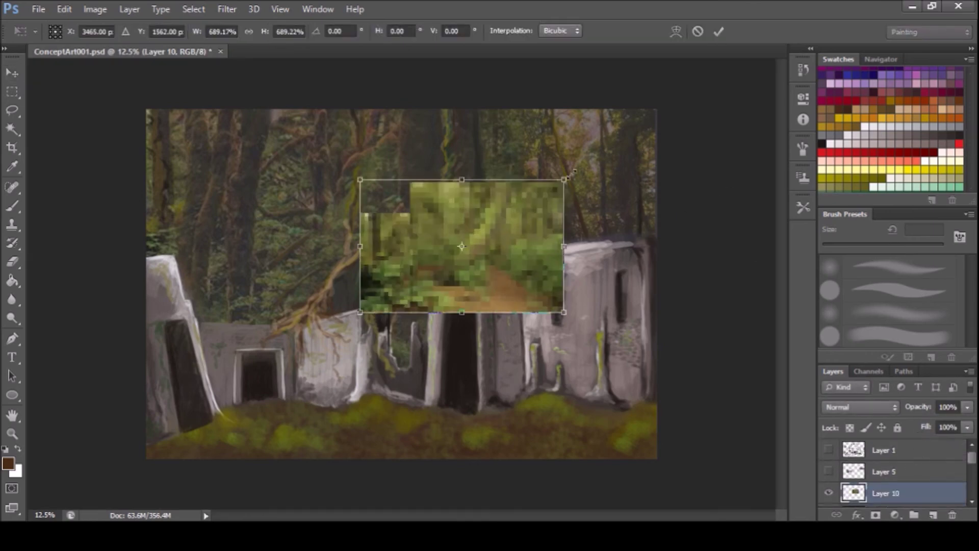
Step: Scale the pasted photo to fill the canvas and set Layer 10 opacity to 73%
{"action": "left_click_drag", "start_coordinate": [571, 173], "coordinate": [520, 234]}
{"action": "key", "text": "Return"}
{"action": "key", "text": "2"}
{"action": "key", "text": "8"}
{"action": "key", "text": "7"}
{"action": "key", "text": "3"}
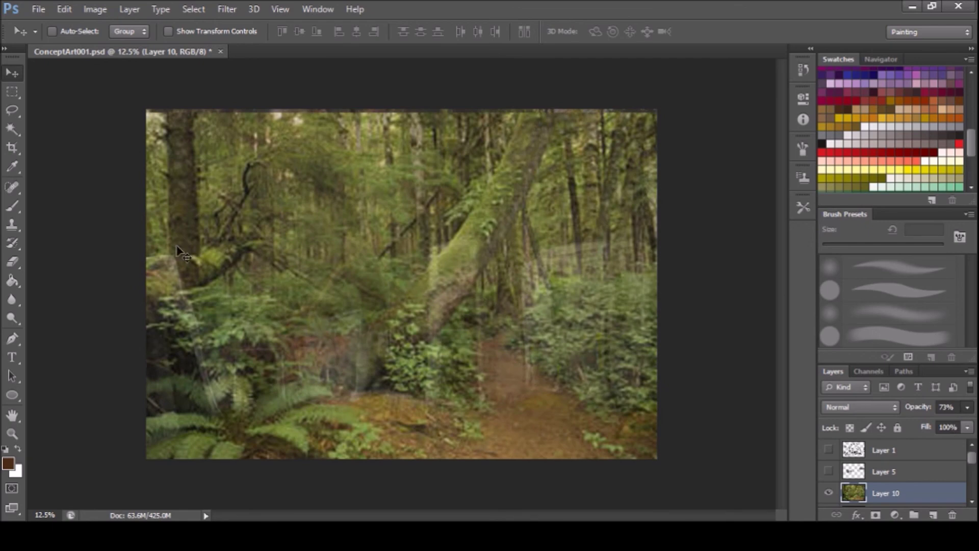
Step: Erase the photo with a large eraser to reveal the right and central ruins
{"action": "key", "text": "e"}
{"action": "left_click_drag", "start_coordinate": [533, 97], "coordinate": [586, 423]}
{"action": "key", "text": "ctrl+z"}
{"action": "left_click_drag", "start_coordinate": [480, 357], "coordinate": [602, 387]}
{"action": "left_click_drag", "start_coordinate": [536, 153], "coordinate": [709, 244]}
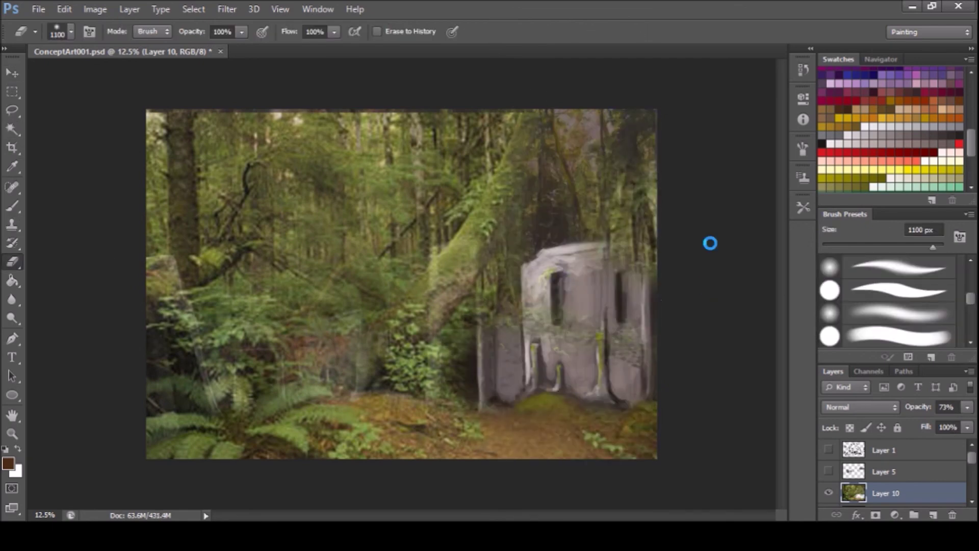
{"action": "left_click_drag", "start_coordinate": [602, 250], "coordinate": [530, 327]}
{"action": "left_click_drag", "start_coordinate": [490, 286], "coordinate": [438, 368]}
{"action": "left_click_drag", "start_coordinate": [418, 331], "coordinate": [347, 306]}
{"action": "mouse_move", "coordinate": [459, 153]}
{"action": "left_mouse_down"}
{"action": "mouse_move", "coordinate": [389, 204]}
{"action": "mouse_move", "coordinate": [484, 112]}
{"action": "mouse_move", "coordinate": [536, 133]}
{"action": "left_mouse_up"}
Step: Uncover the left wall, tree root, ground strip and doorway, then set opacity to 75%
{"action": "left_click_drag", "start_coordinate": [229, 153], "coordinate": [194, 367]}
{"action": "left_click_drag", "start_coordinate": [331, 153], "coordinate": [170, 233]}
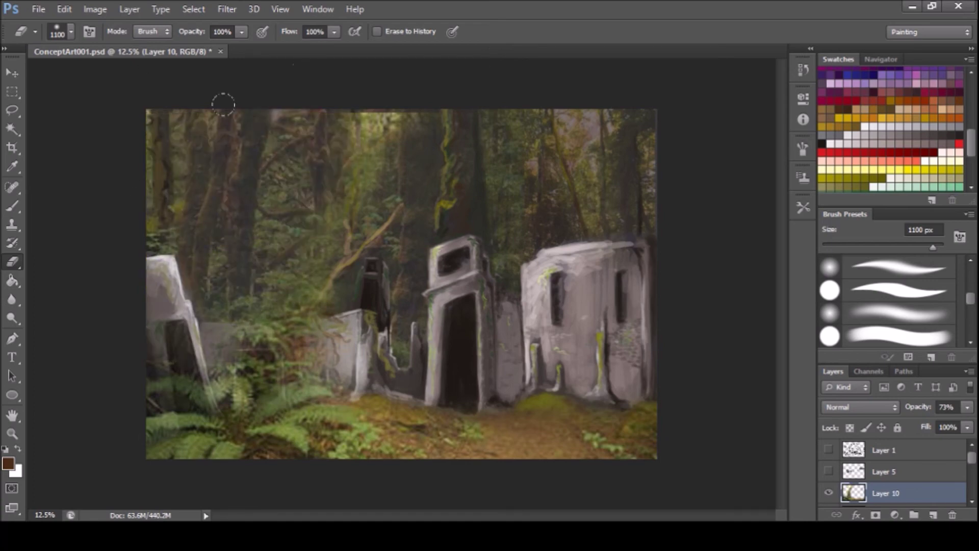
{"action": "left_click_drag", "start_coordinate": [367, 127], "coordinate": [285, 326]}
{"action": "left_click_drag", "start_coordinate": [382, 143], "coordinate": [266, 357]}
{"action": "key", "text": "bracketleft"}
{"action": "key", "text": "bracketleft"}
{"action": "key", "text": "bracketleft"}
{"action": "mouse_move", "coordinate": [627, 434]}
{"action": "left_mouse_down"}
{"action": "mouse_move", "coordinate": [244, 387]}
{"action": "mouse_move", "coordinate": [153, 341]}
{"action": "left_mouse_up"}
{"action": "left_click_drag", "start_coordinate": [250, 357], "coordinate": [270, 383]}
{"action": "mouse_move", "coordinate": [220, 357]}
{"action": "left_mouse_down"}
{"action": "mouse_move", "coordinate": [296, 388]}
{"action": "mouse_move", "coordinate": [347, 337]}
{"action": "mouse_move", "coordinate": [367, 393]}
{"action": "left_mouse_up"}
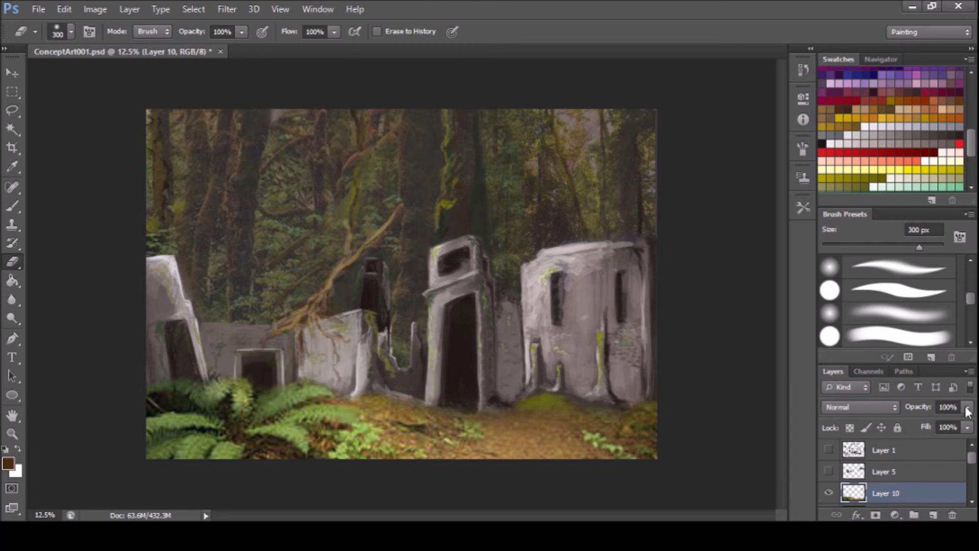
{"action": "left_click_drag", "start_coordinate": [967, 411], "coordinate": [942, 416]}
{"action": "scroll", "coordinate": [898, 472], "scroll_direction": "down", "scroll_amount": 3}
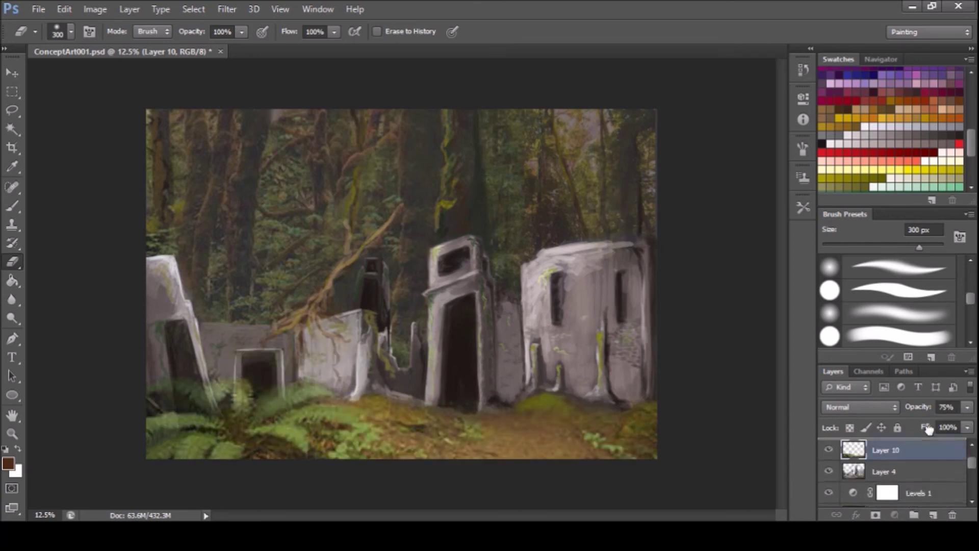
{"action": "scroll", "coordinate": [911, 474], "scroll_direction": "down", "scroll_amount": 3}
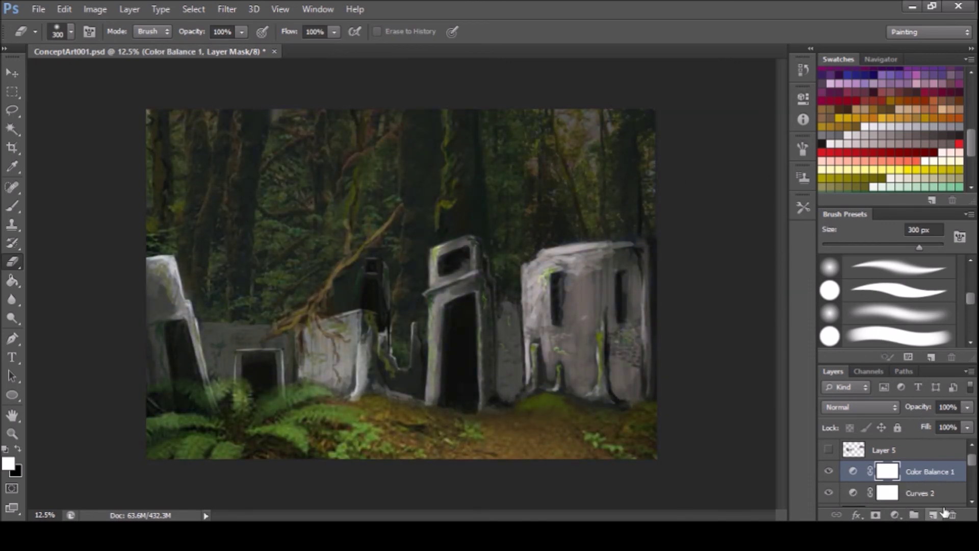
Step: Add a new Overlay-mode Layer 11 above the Layer 10 photo, ready to paint white
{"action": "key", "text": "r"}
{"action": "left_click", "coordinate": [281, 330], "text": "ctrl"}
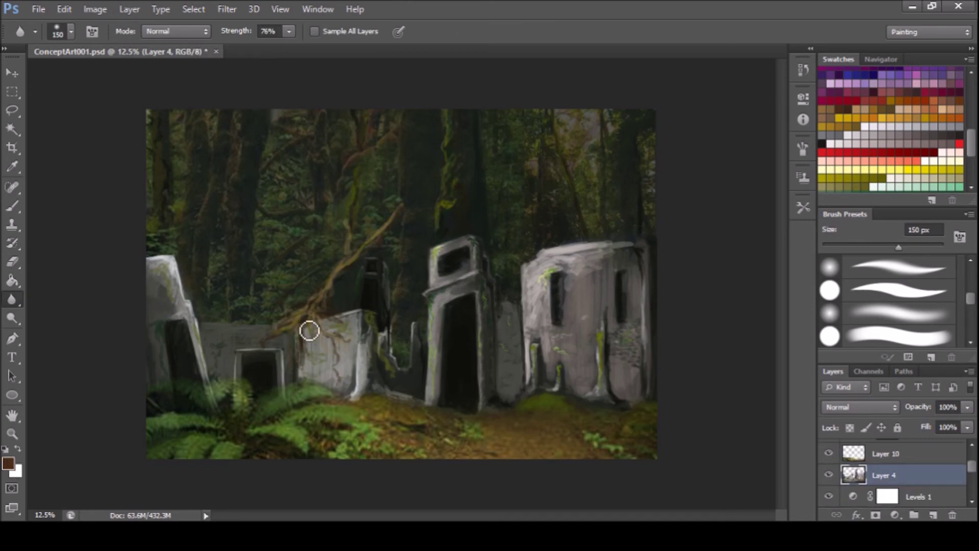
{"action": "left_click", "coordinate": [390, 423], "text": "ctrl"}
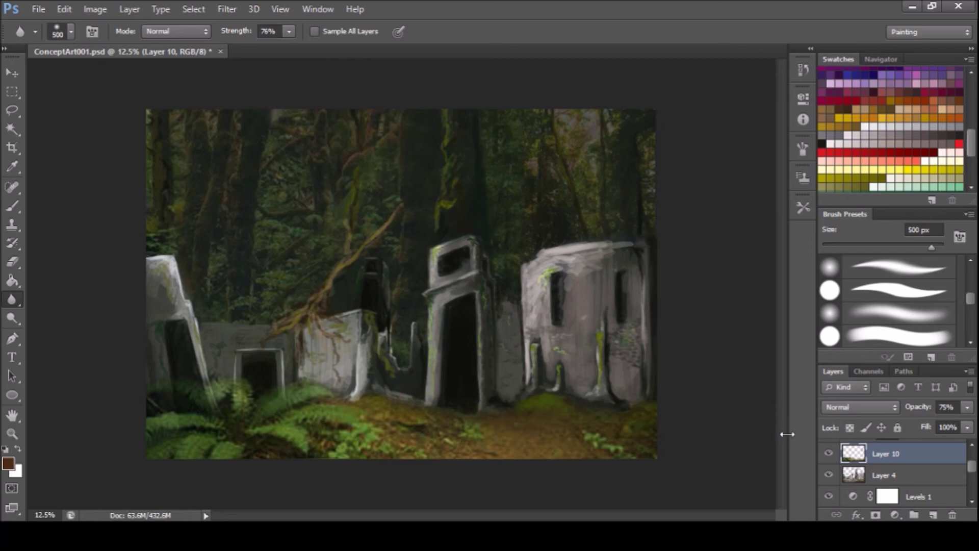
{"action": "left_click", "coordinate": [932, 514]}
{"action": "key", "text": "d"}
{"action": "key", "text": "b"}
{"action": "key", "text": "x"}
{"action": "left_click", "coordinate": [860, 407]}
Step: Paint broad white diagonal light beams through the upper trees with a 1500 px brush
{"action": "left_click_drag", "start_coordinate": [332, 219], "coordinate": [561, 143]}
{"action": "left_click_drag", "start_coordinate": [220, 275], "coordinate": [459, 153]}
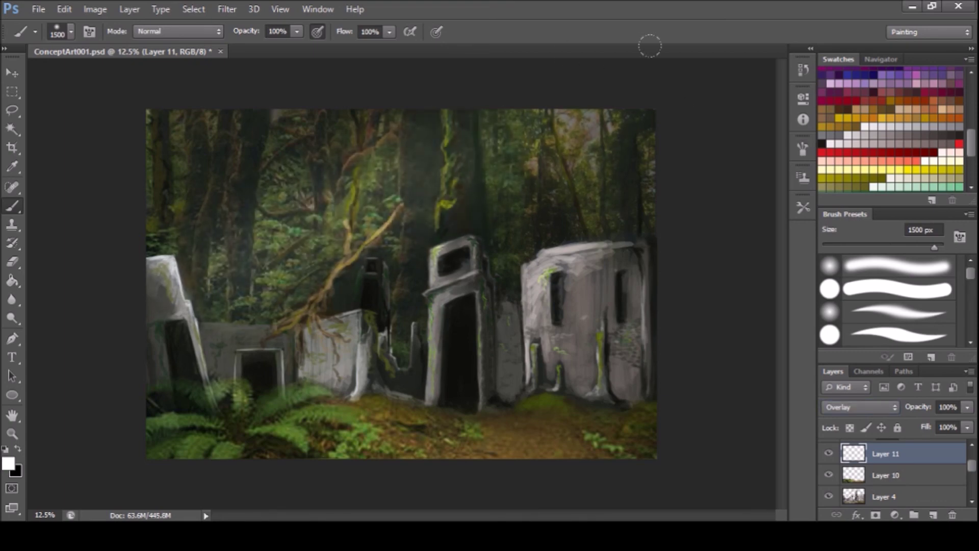
{"action": "key", "text": "ctrl+z"}
{"action": "left_click_drag", "start_coordinate": [255, 275], "coordinate": [541, 153]}
{"action": "left_click_drag", "start_coordinate": [662, 59], "coordinate": [171, 201]}
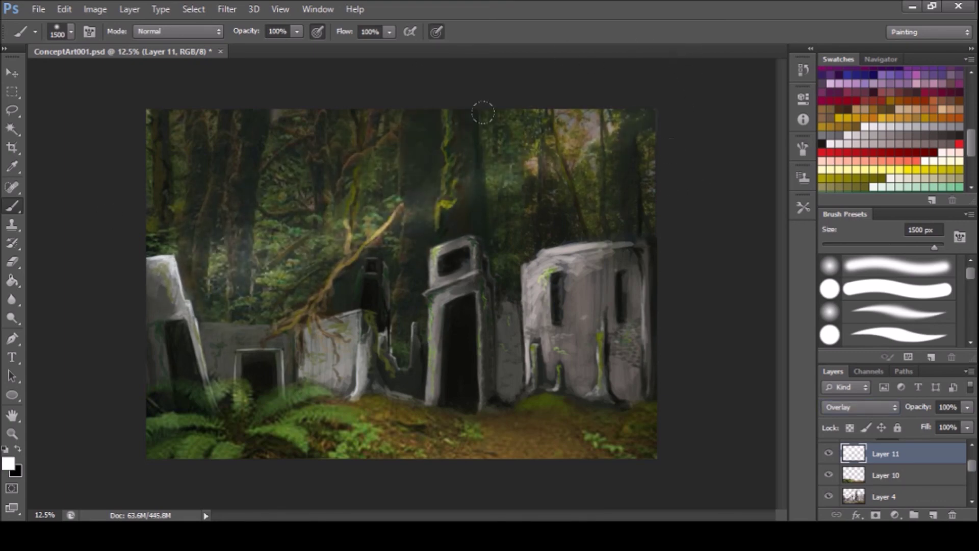
{"action": "left_click_drag", "start_coordinate": [255, 240], "coordinate": [612, 112]}
{"action": "left_click_drag", "start_coordinate": [235, 301], "coordinate": [601, 76]}
{"action": "left_click_drag", "start_coordinate": [419, 134], "coordinate": [629, 73]}
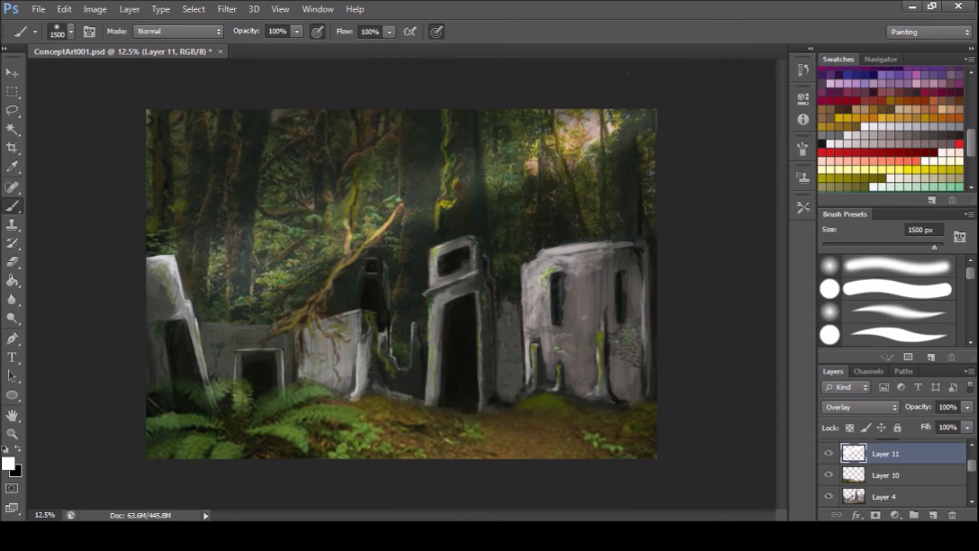
Step: With a smaller brush, add glow on the tree root and upper-right trees
{"action": "key", "text": "bracketleft"}
{"action": "key", "text": "bracketleft"}
{"action": "key", "text": "bracketleft"}
{"action": "left_click_drag", "start_coordinate": [296, 321], "coordinate": [271, 298]}
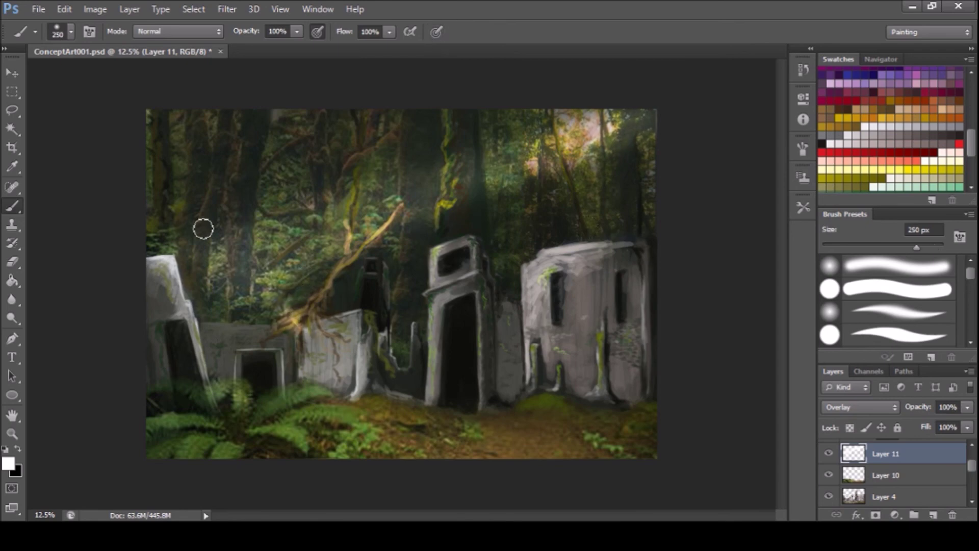
{"action": "left_click_drag", "start_coordinate": [203, 228], "coordinate": [141, 178]}
{"action": "left_click_drag", "start_coordinate": [272, 269], "coordinate": [300, 271]}
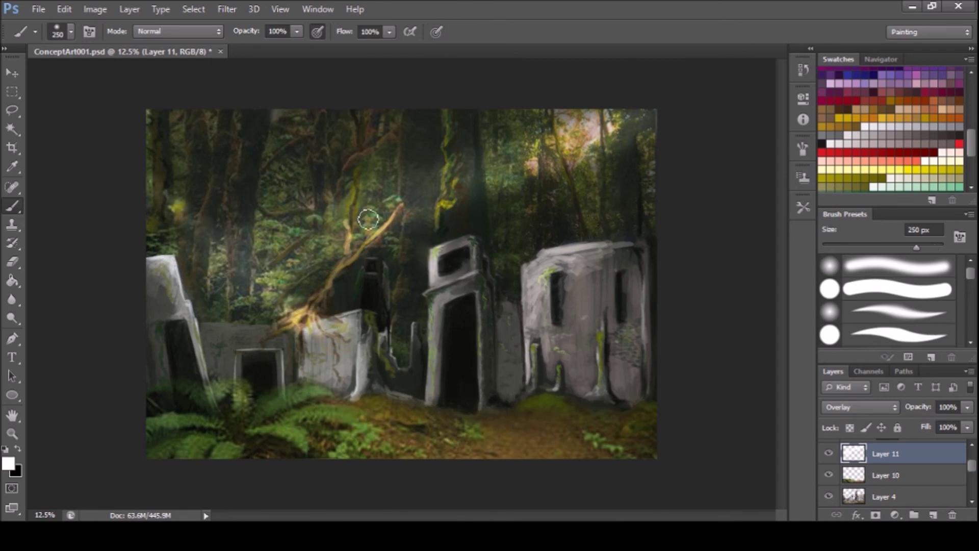
{"action": "mouse_move", "coordinate": [551, 235]}
{"action": "left_mouse_down"}
{"action": "mouse_move", "coordinate": [612, 147]}
{"action": "mouse_move", "coordinate": [602, 151]}
{"action": "left_mouse_up"}
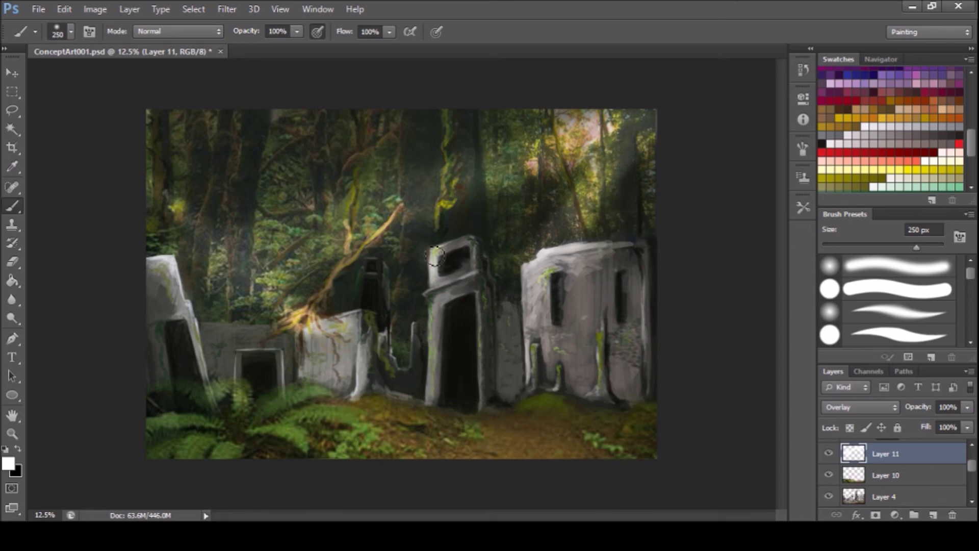
{"action": "mouse_move", "coordinate": [184, 207]}
{"action": "left_mouse_down"}
{"action": "mouse_move", "coordinate": [390, 261]}
{"action": "mouse_move", "coordinate": [428, 286]}
{"action": "left_mouse_up"}
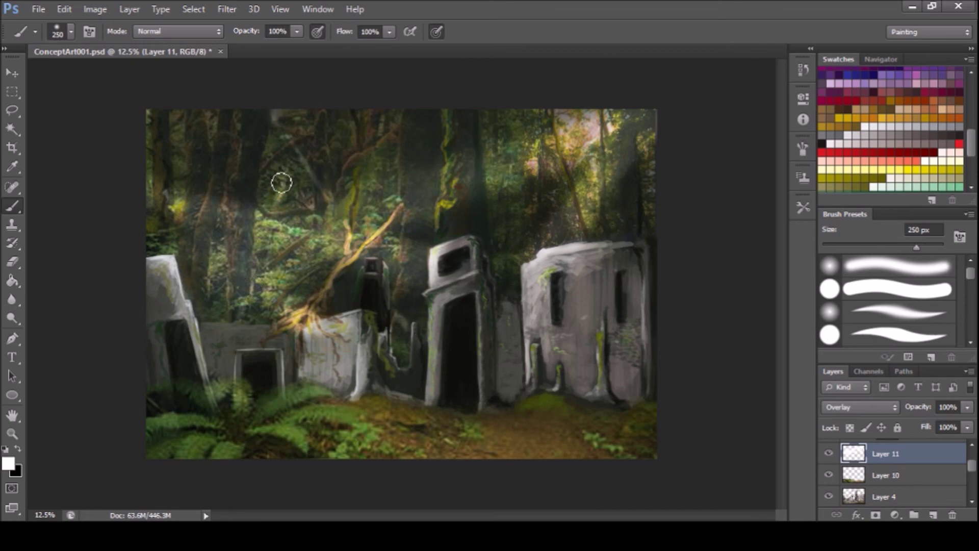
{"action": "left_click", "coordinate": [934, 516]}
Step: Paint a small black mark near the lower-right ruins with a 125 px brush
{"action": "key", "text": "x"}
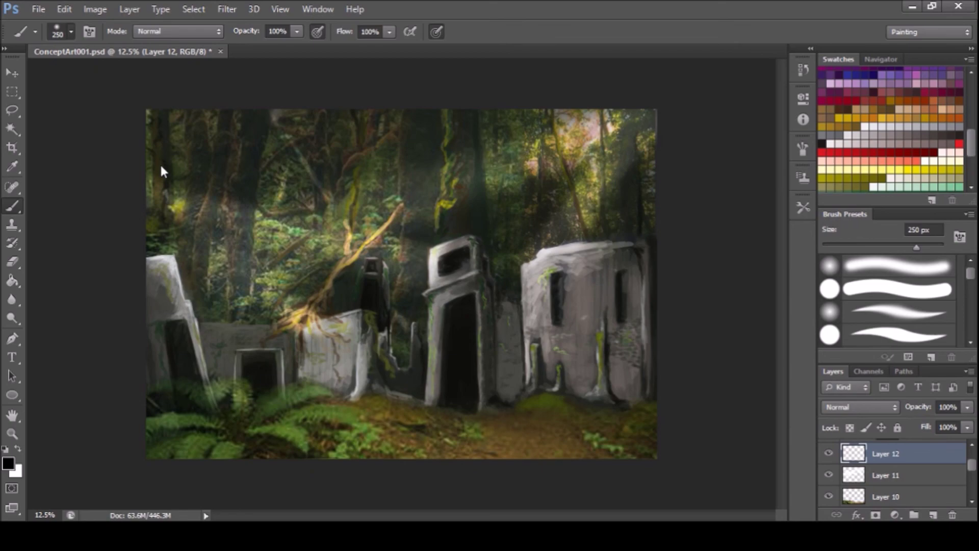
{"action": "key", "text": "period"}
{"action": "key", "text": "bracketleft"}
{"action": "key", "text": "bracketleft"}
{"action": "key", "text": "bracketleft"}
{"action": "left_click_drag", "start_coordinate": [575, 435], "coordinate": [606, 439]}
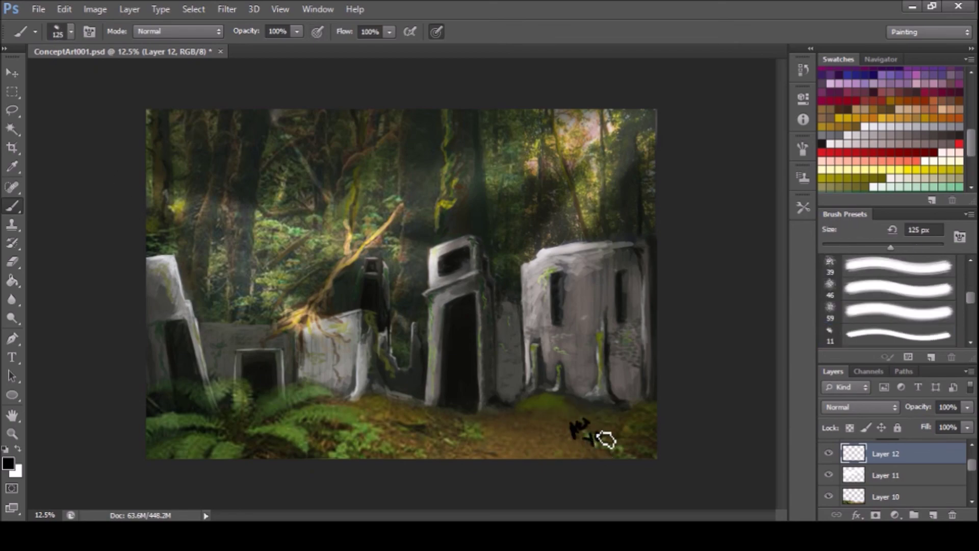